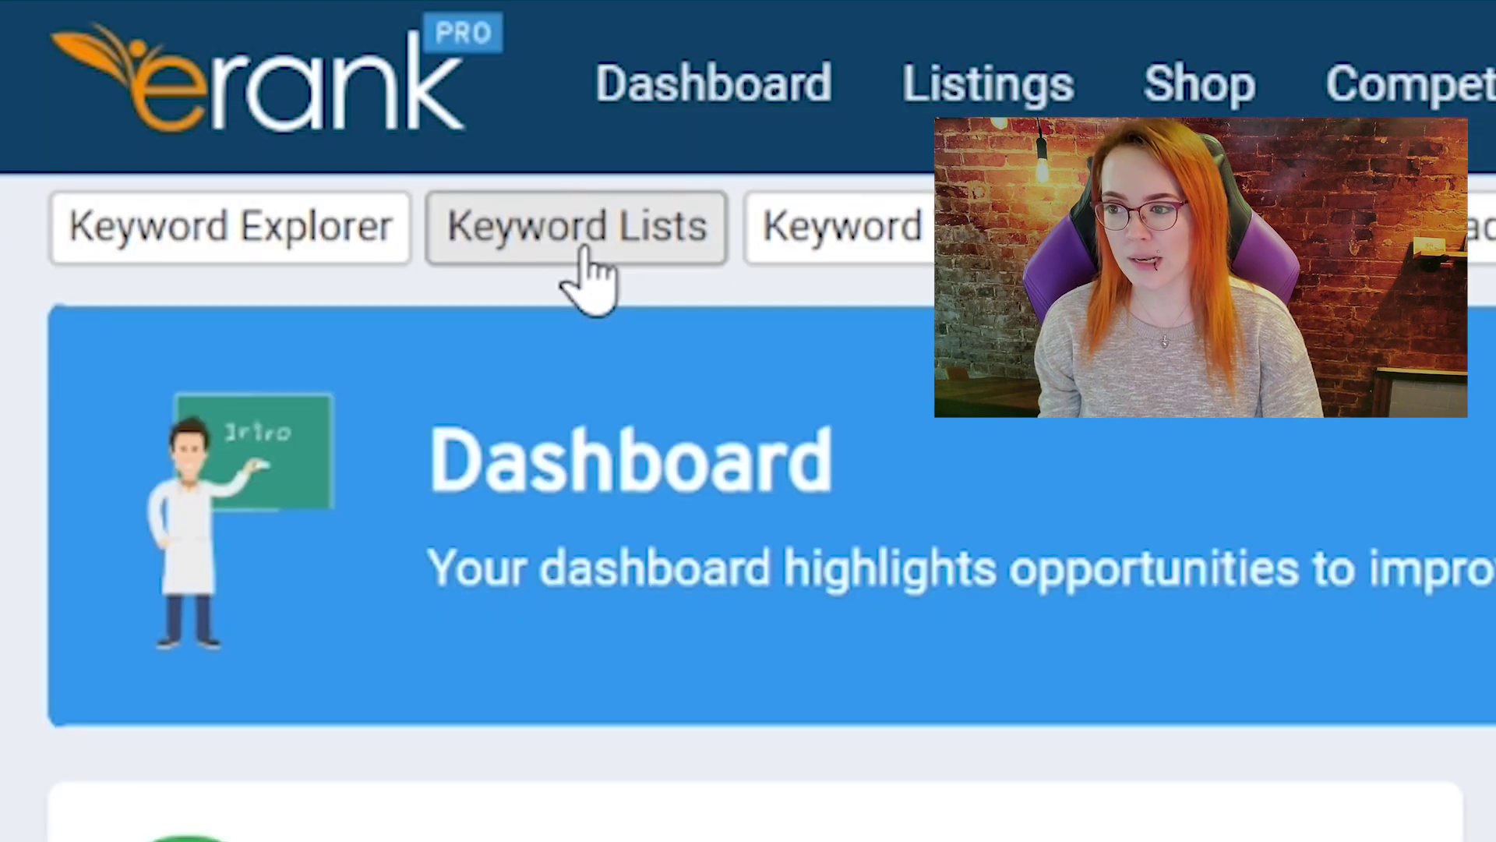
# Go to the eRank Keyword Lists page, which shows no saved lists yet
pyautogui.click(582, 251)
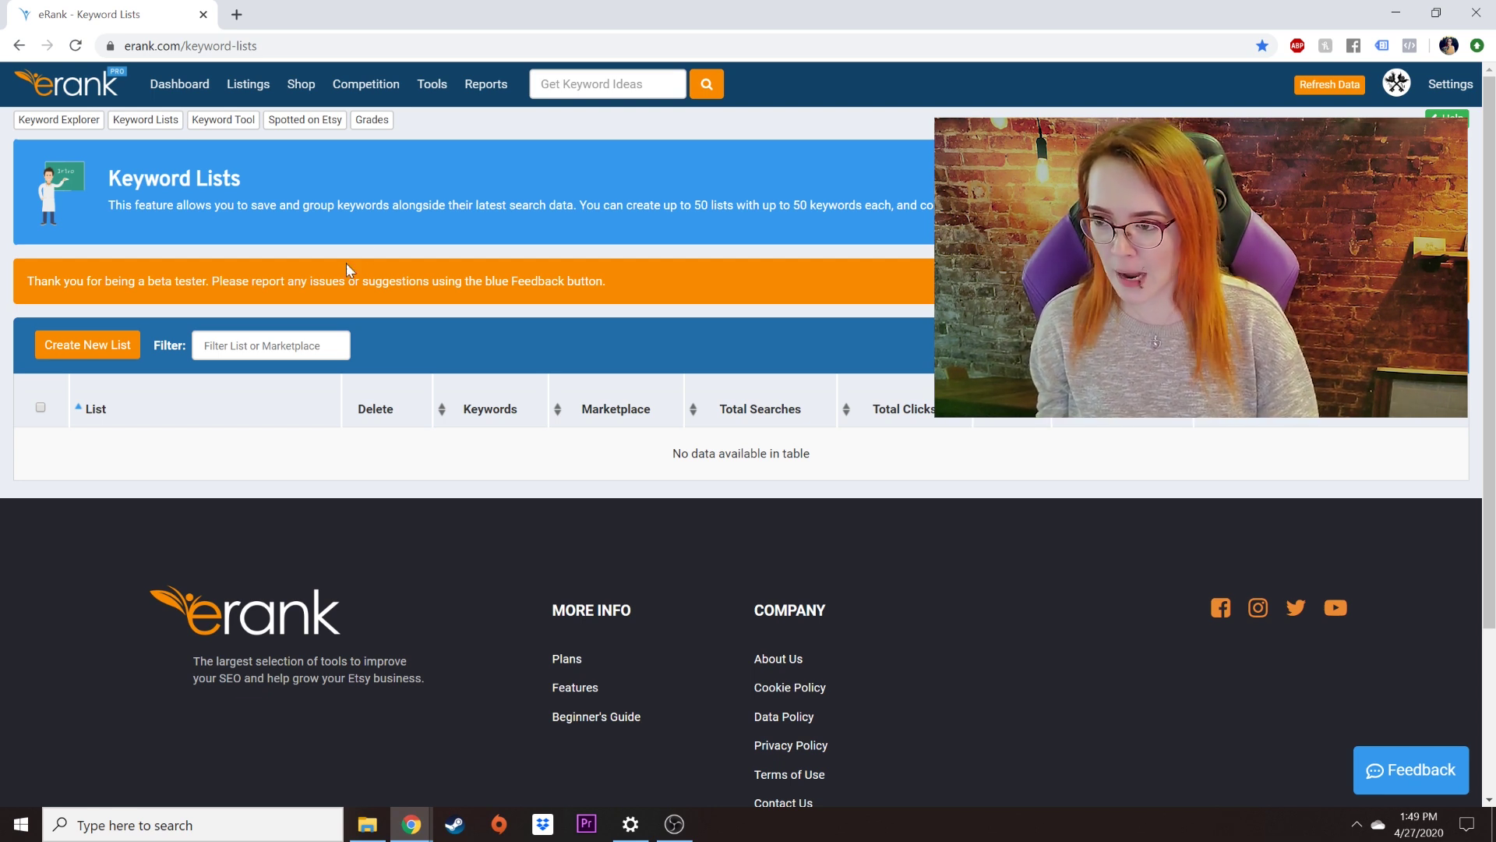
# Add a new Etsy keyword list named 'Summer Keywords', starting with 0 keywords
pyautogui.click(98, 350)
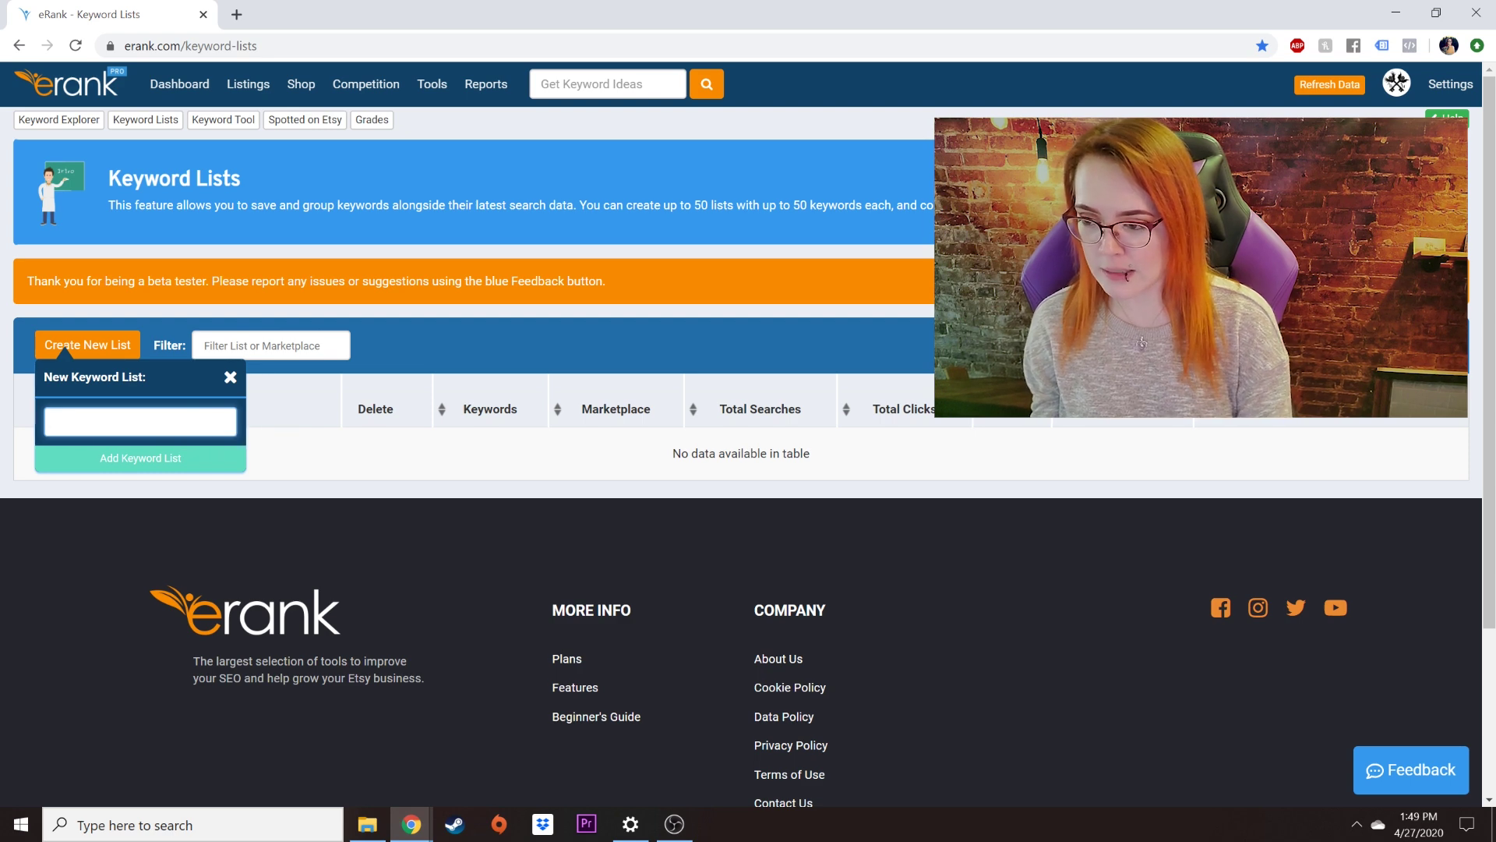
pyautogui.write('Summer Keywords')
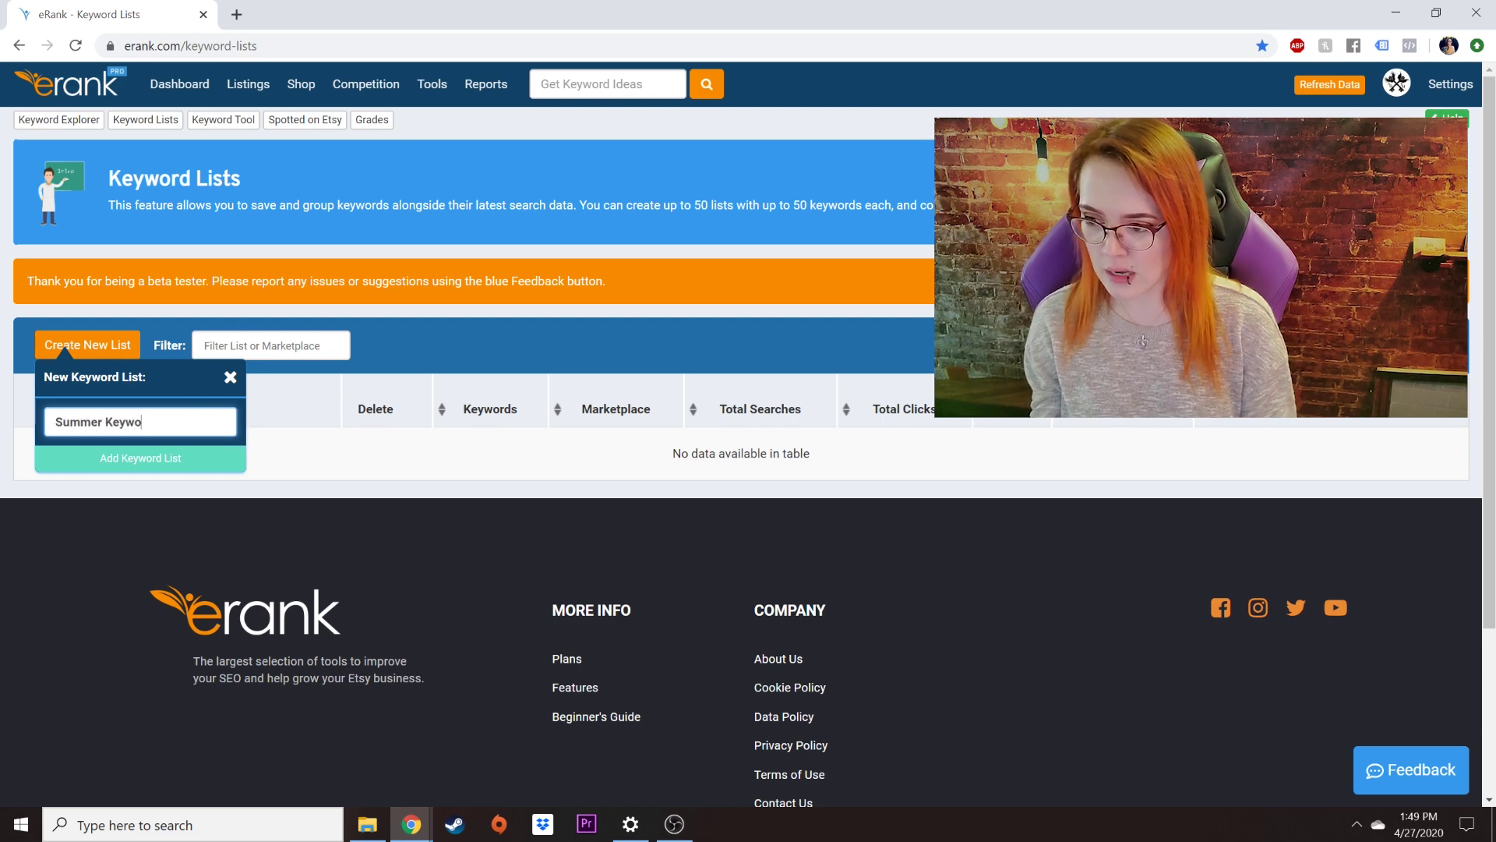
pyautogui.click(129, 458)
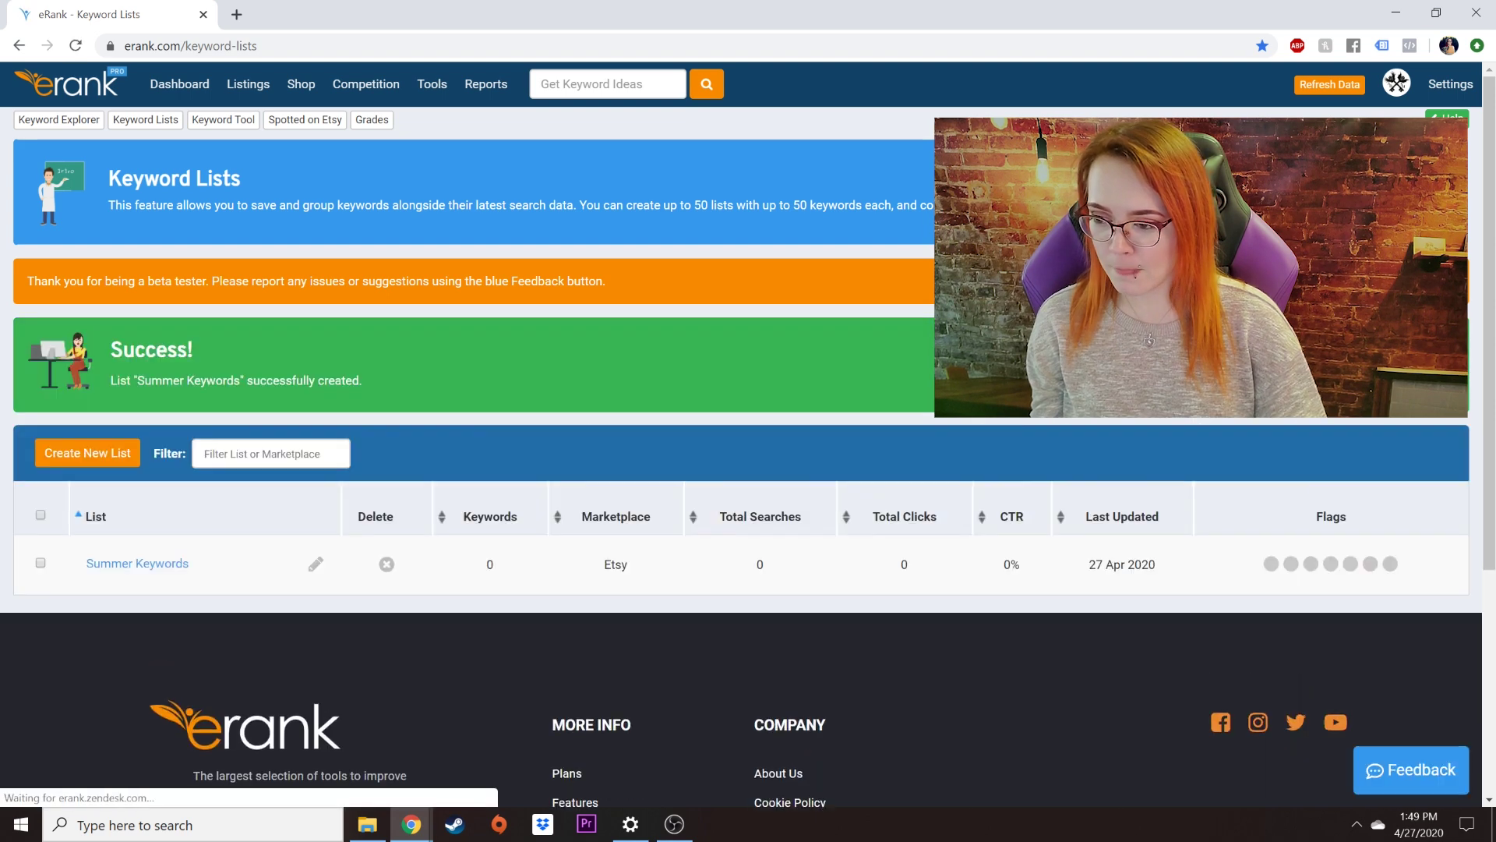
pyautogui.scroll(-3, 168, 442)
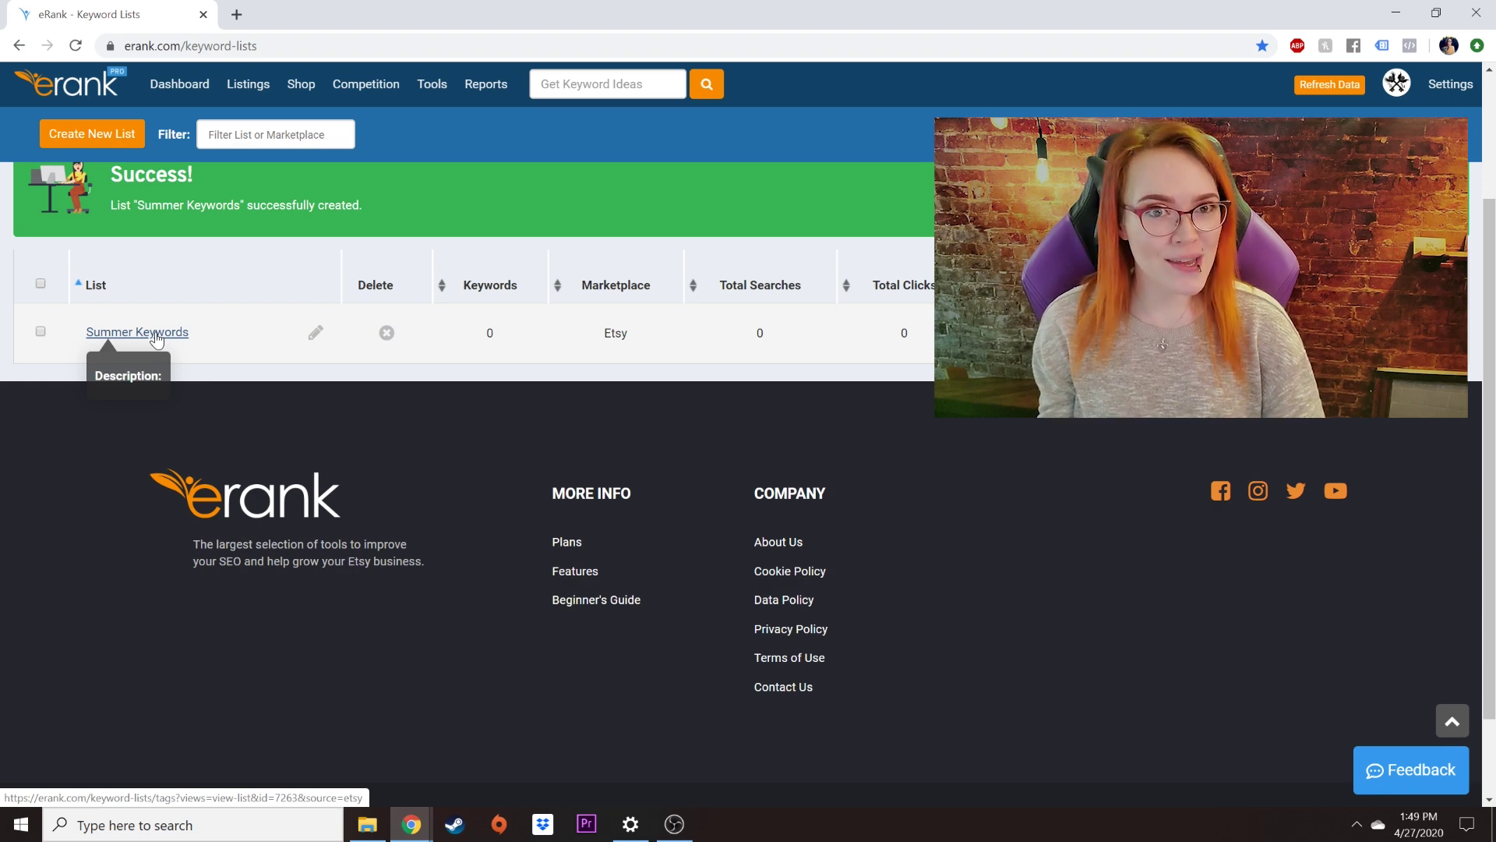
pyautogui.scroll(-2, 155, 330)
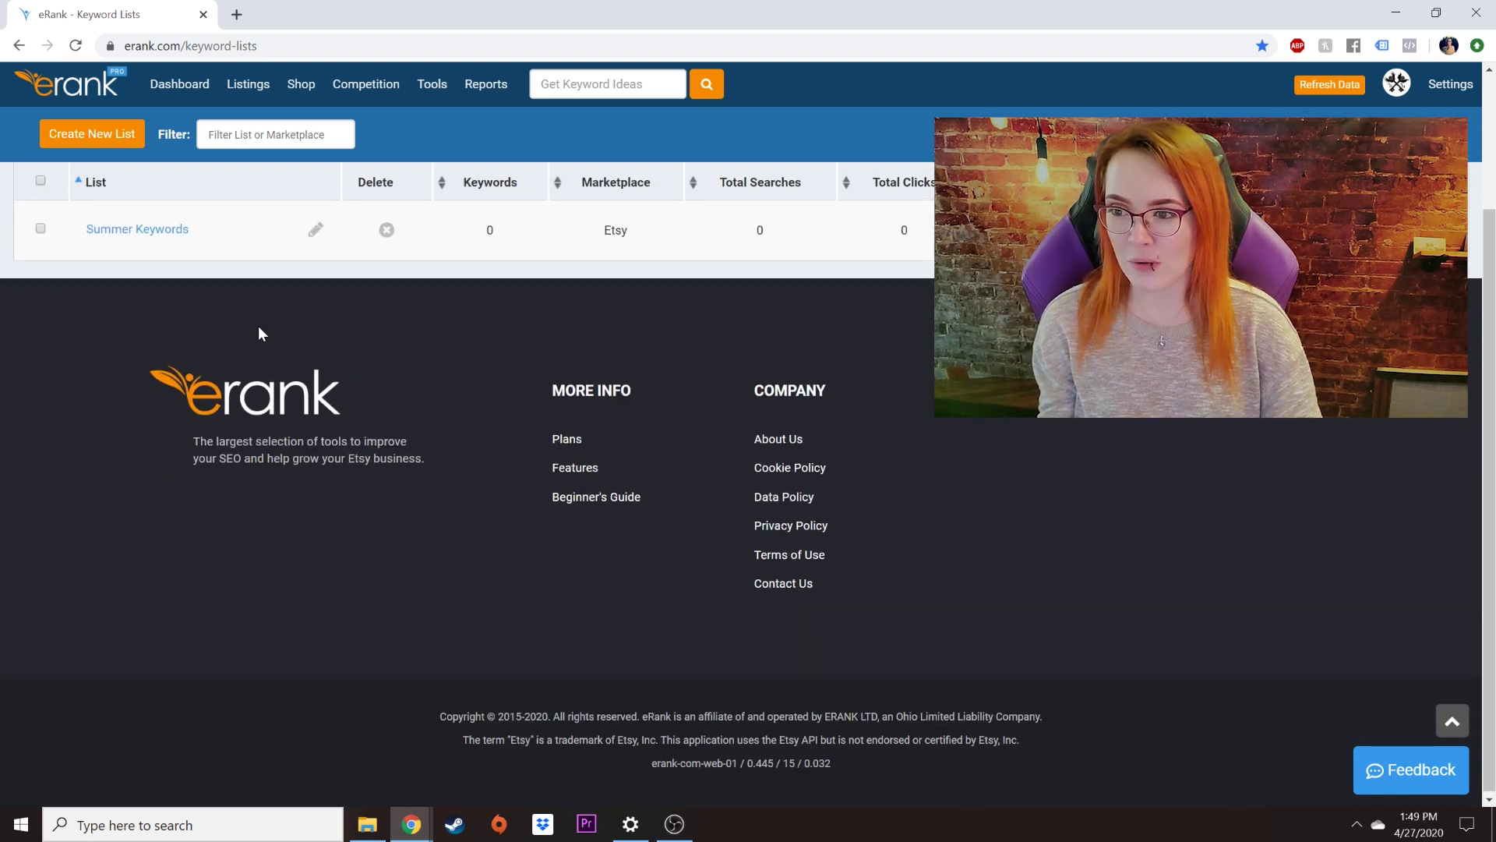
pyautogui.scroll(5, 259, 326)
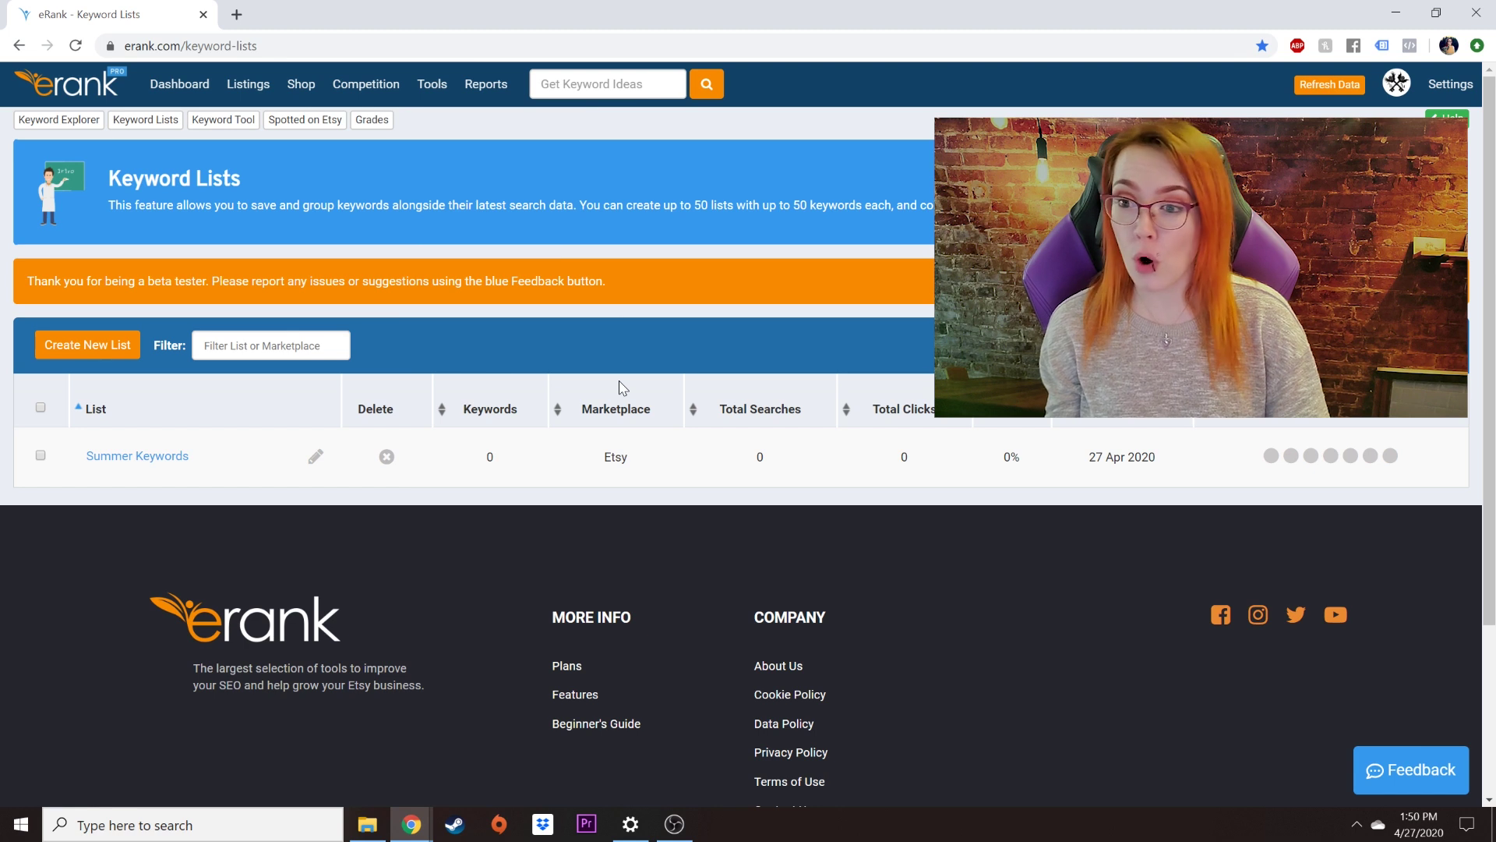
pyautogui.moveTo(434, 88)
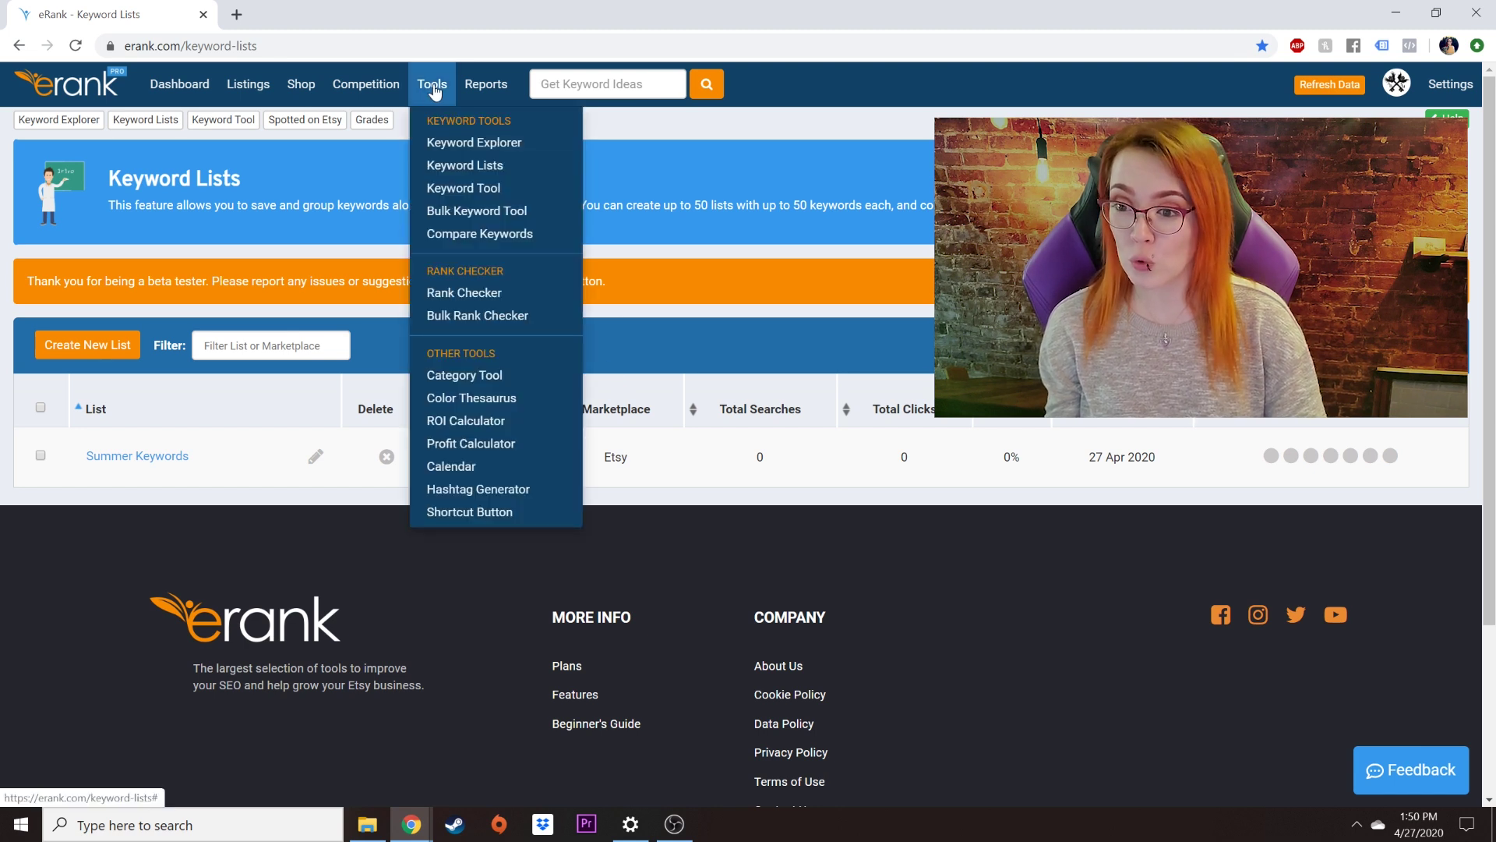
# Search Keyword Explorer for 'summer jewelry'
pyautogui.click(490, 142)
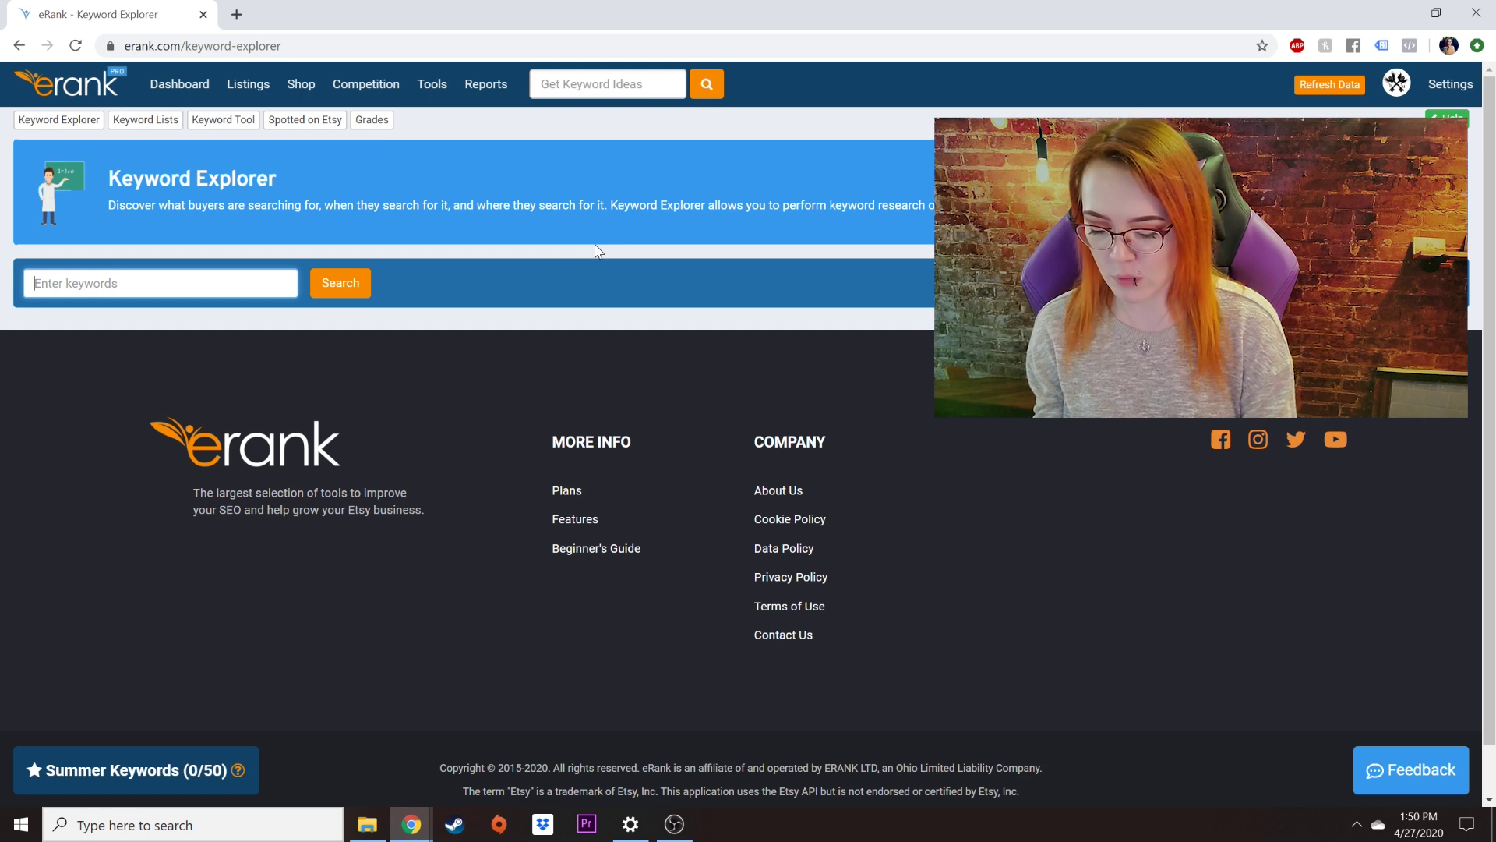
pyautogui.write('summer jewe')
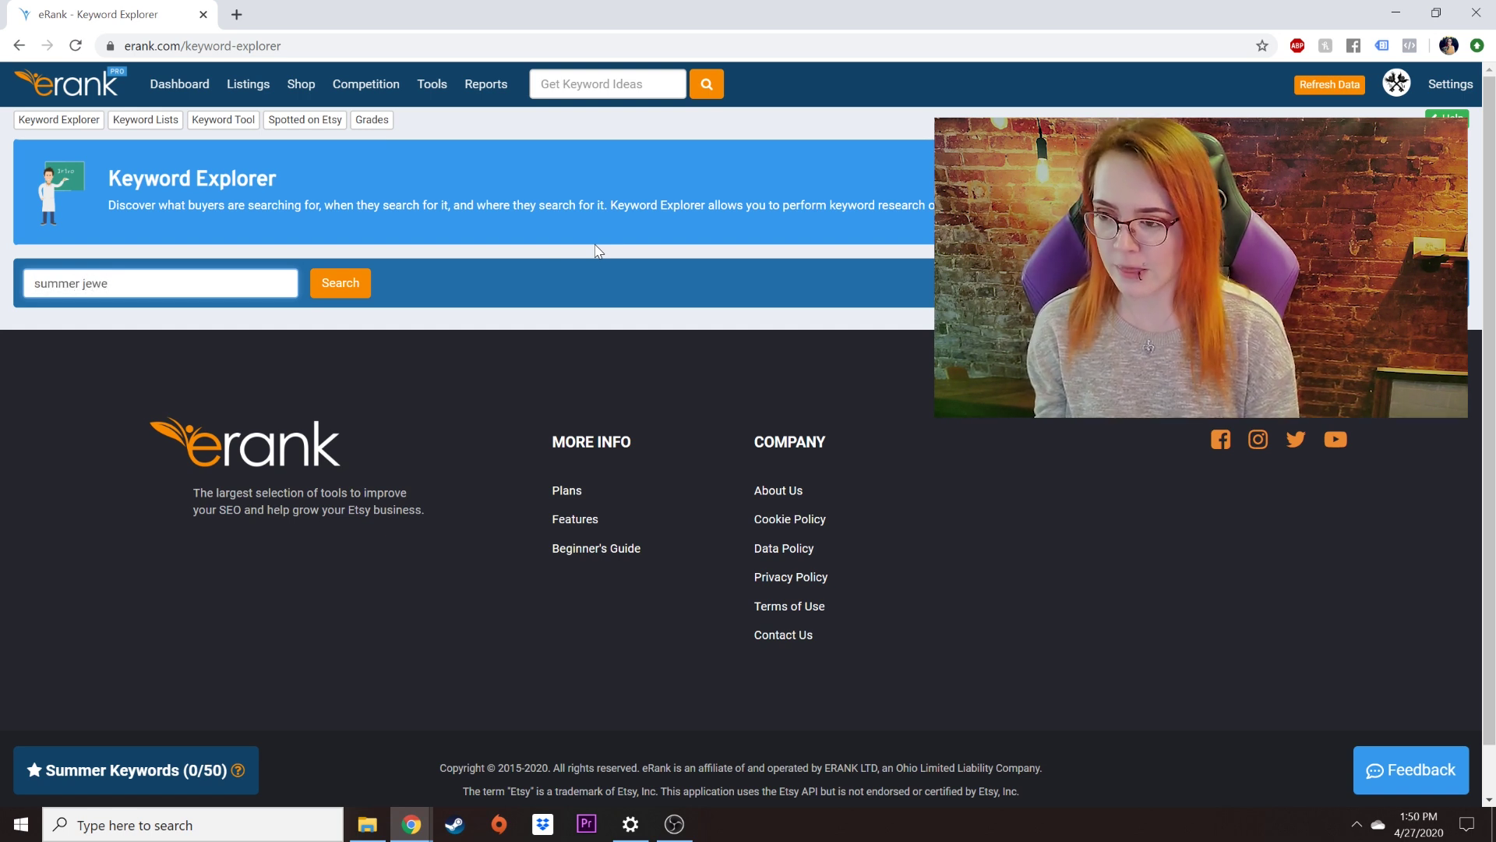
pyautogui.write('lry')
pyautogui.press('Return')
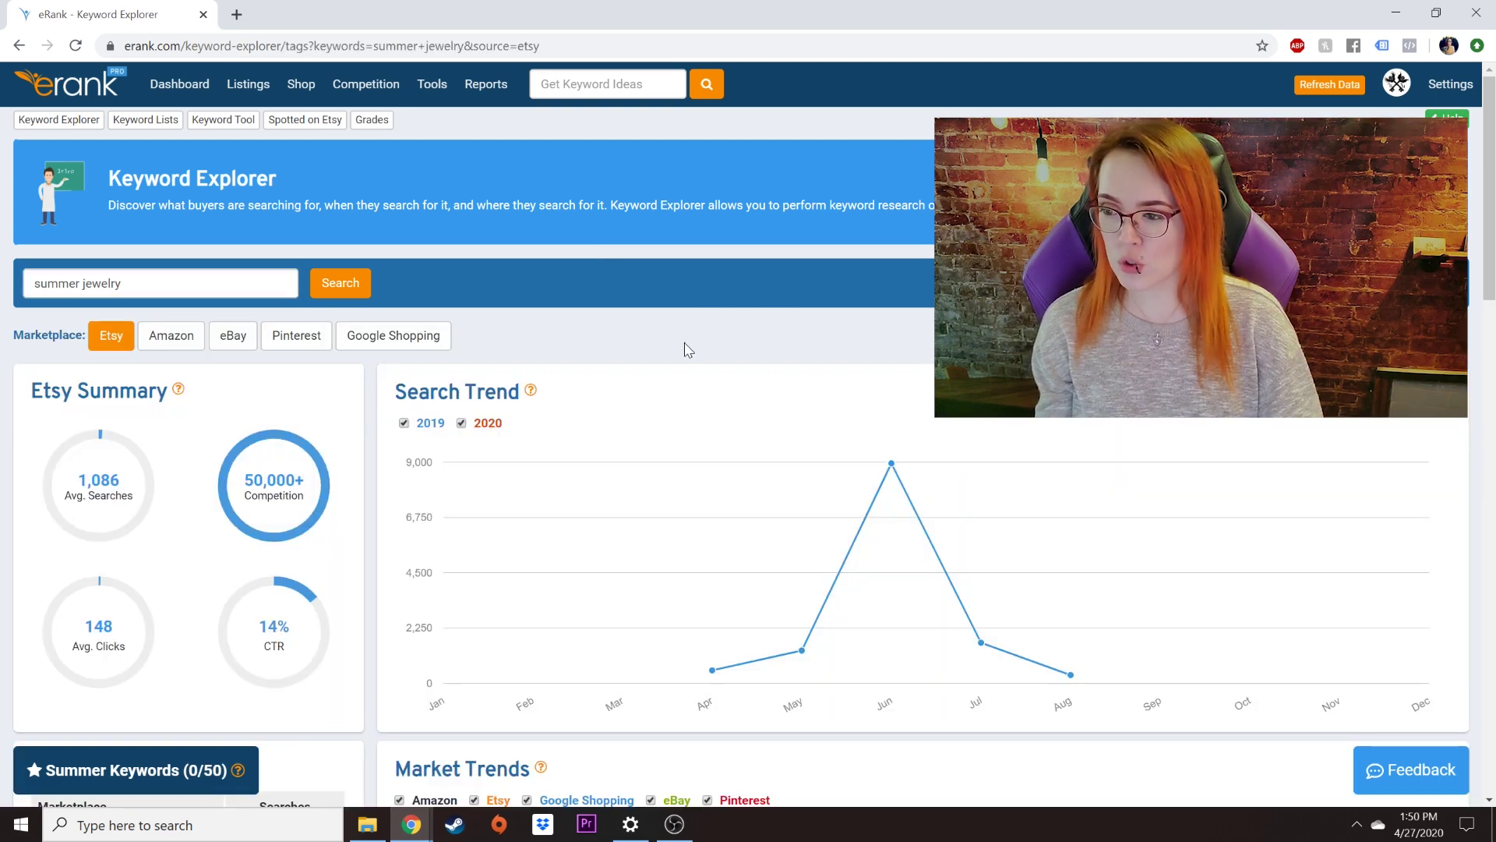
pyautogui.scroll(-5, 686, 351)
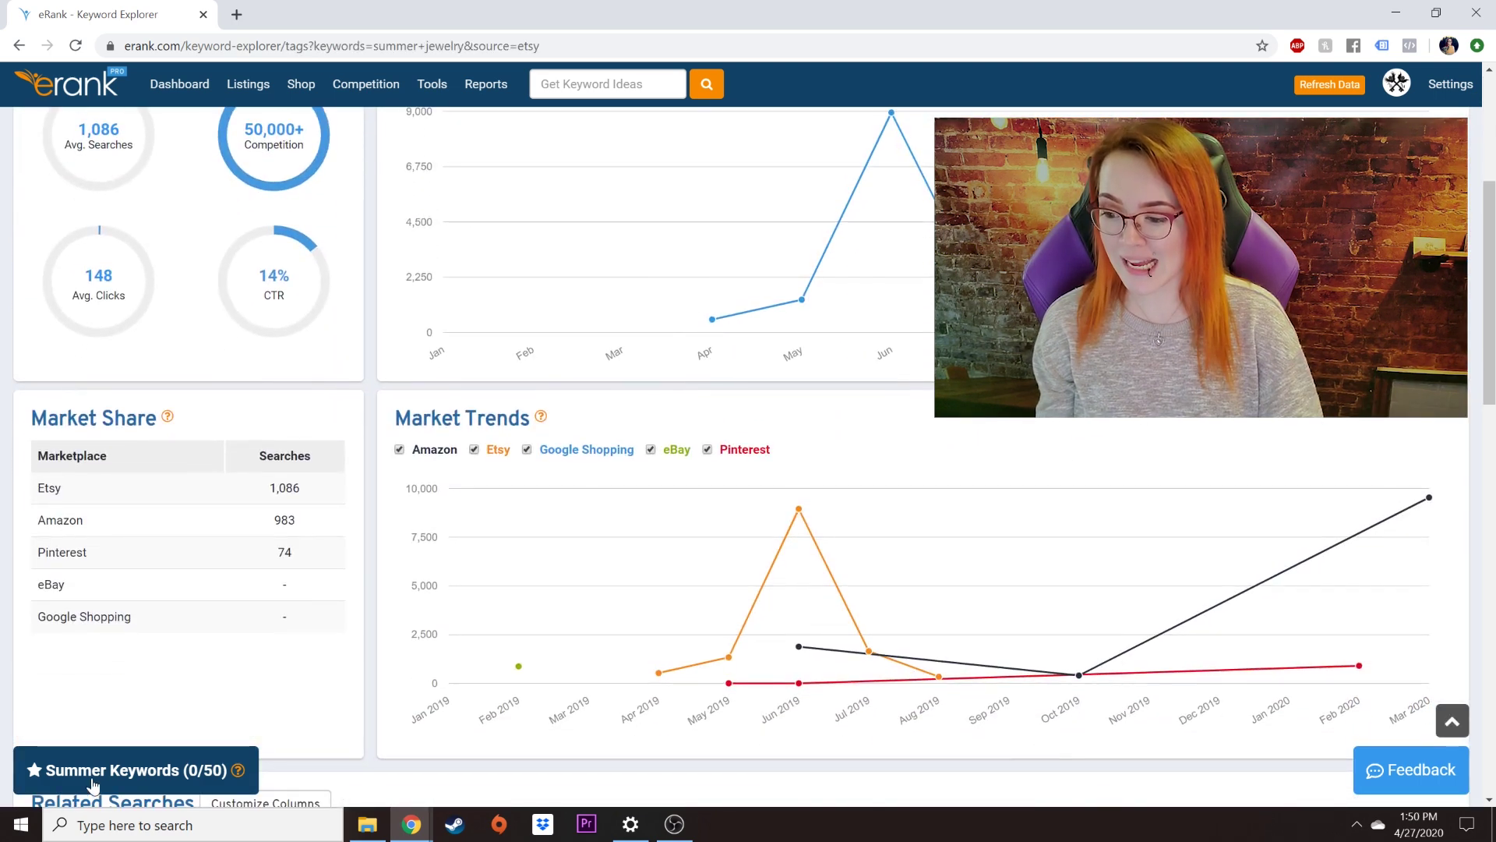
# Set the current keyword list to Summer Keywords
pyautogui.click(134, 779)
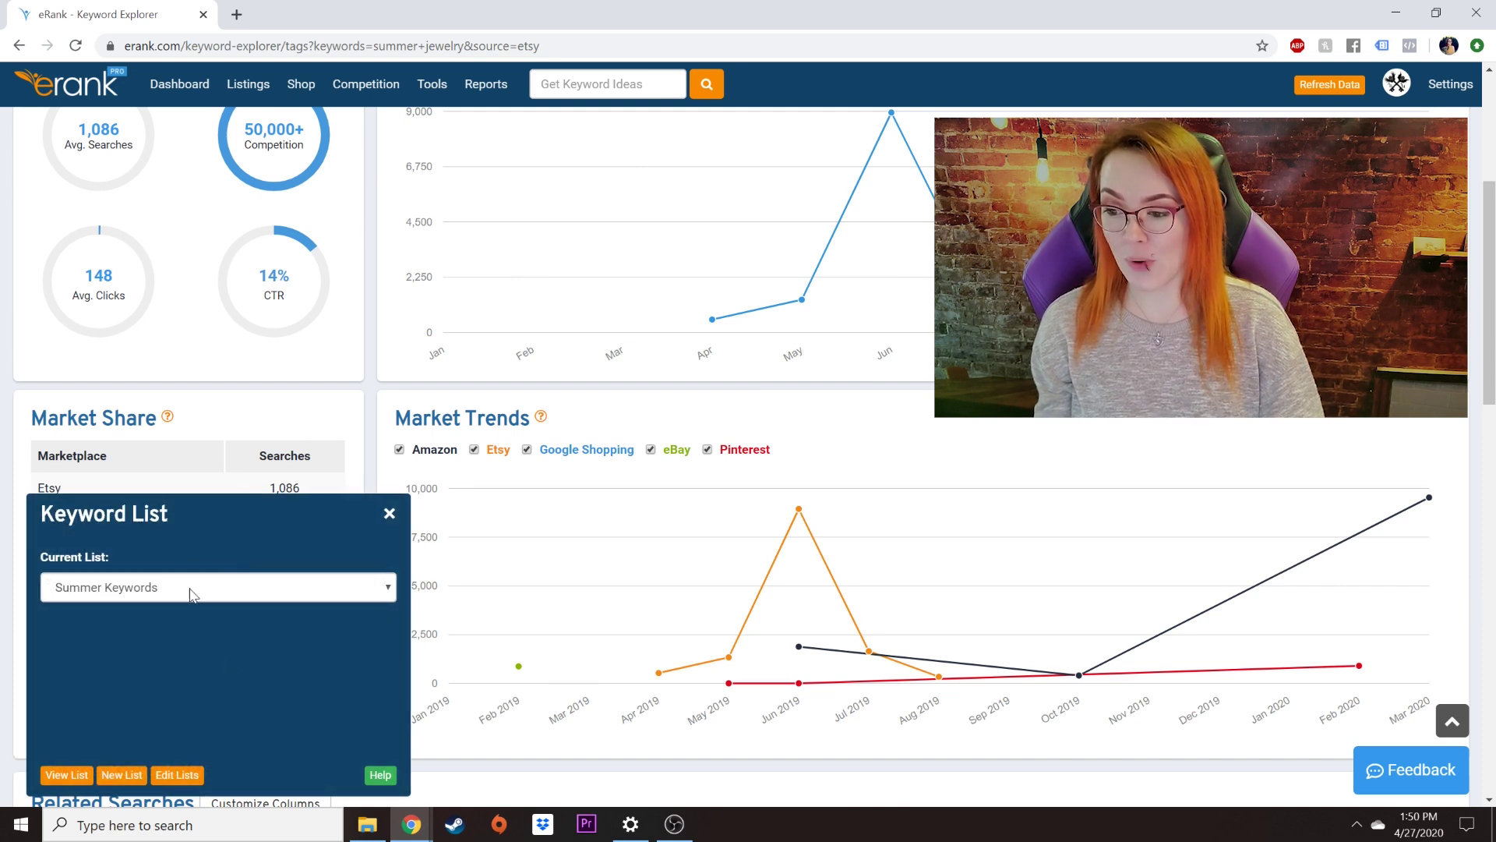
pyautogui.click(315, 592)
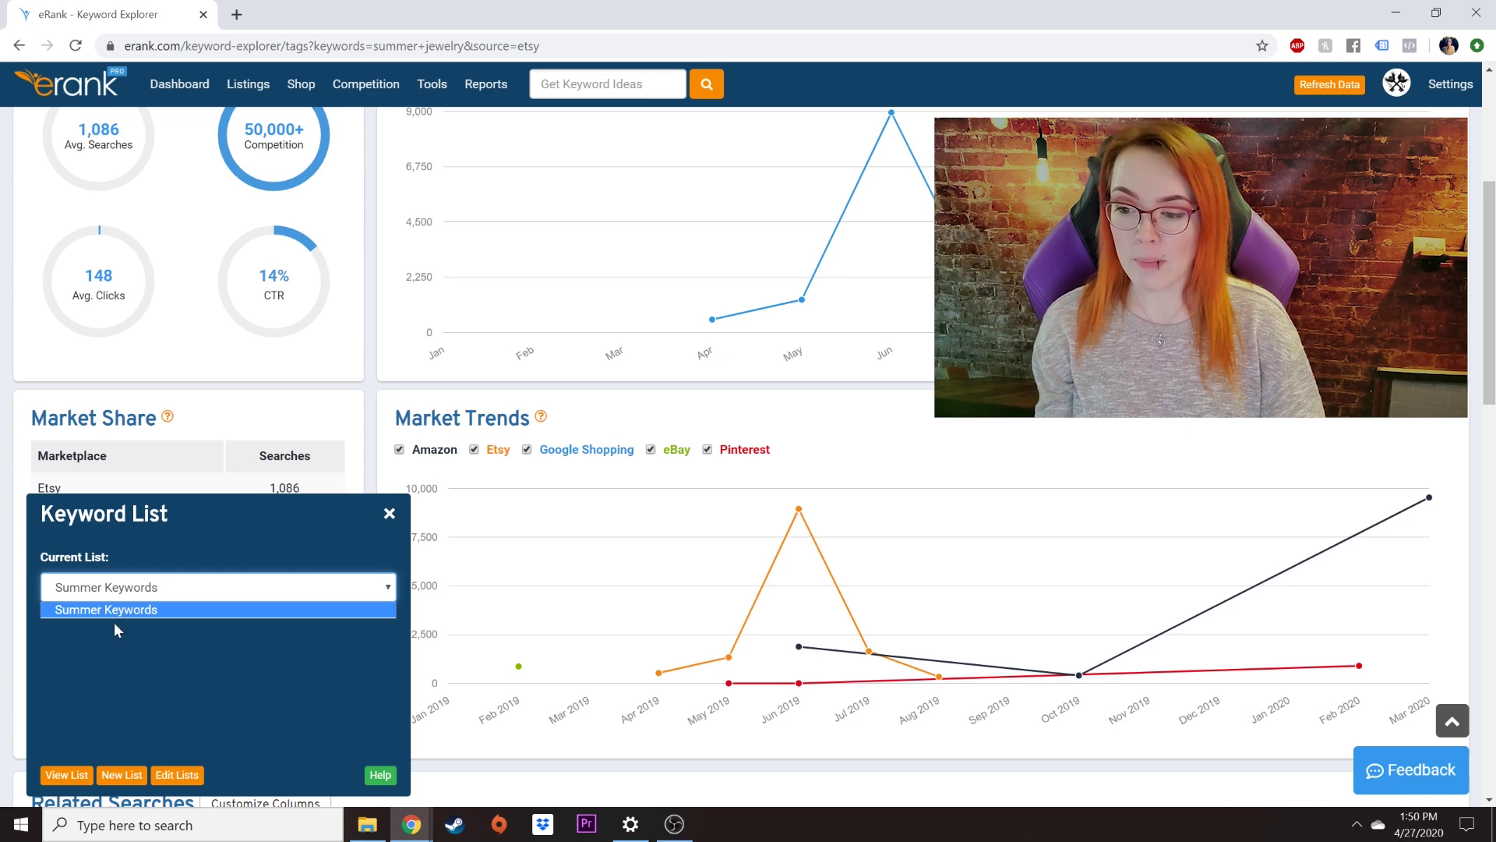
pyautogui.click(389, 512)
pyautogui.scroll(-9, 385, 350)
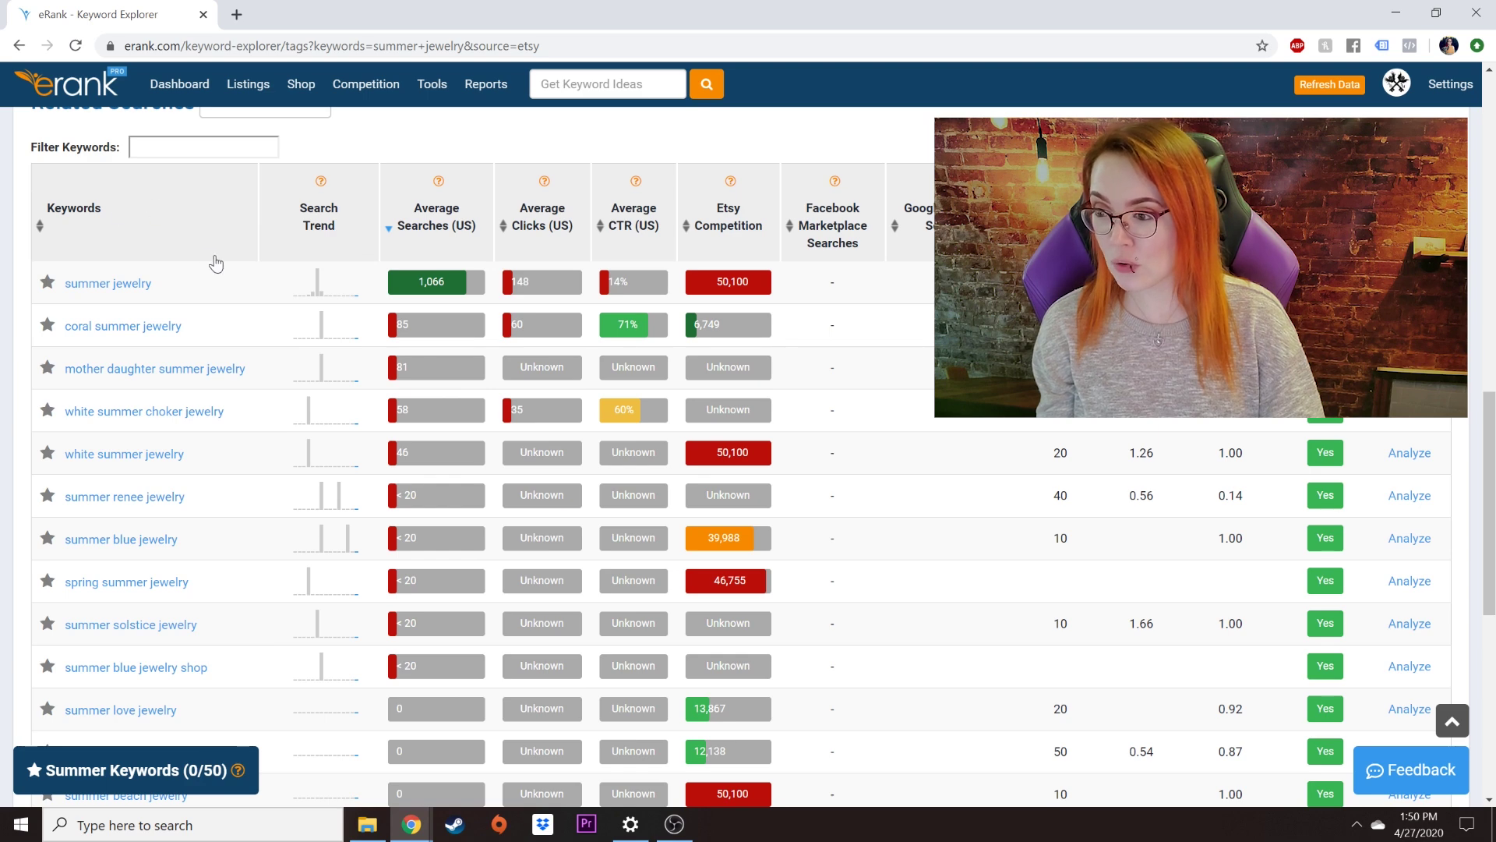
pyautogui.scroll(-1, 216, 263)
pyautogui.scroll(2, 163, 249)
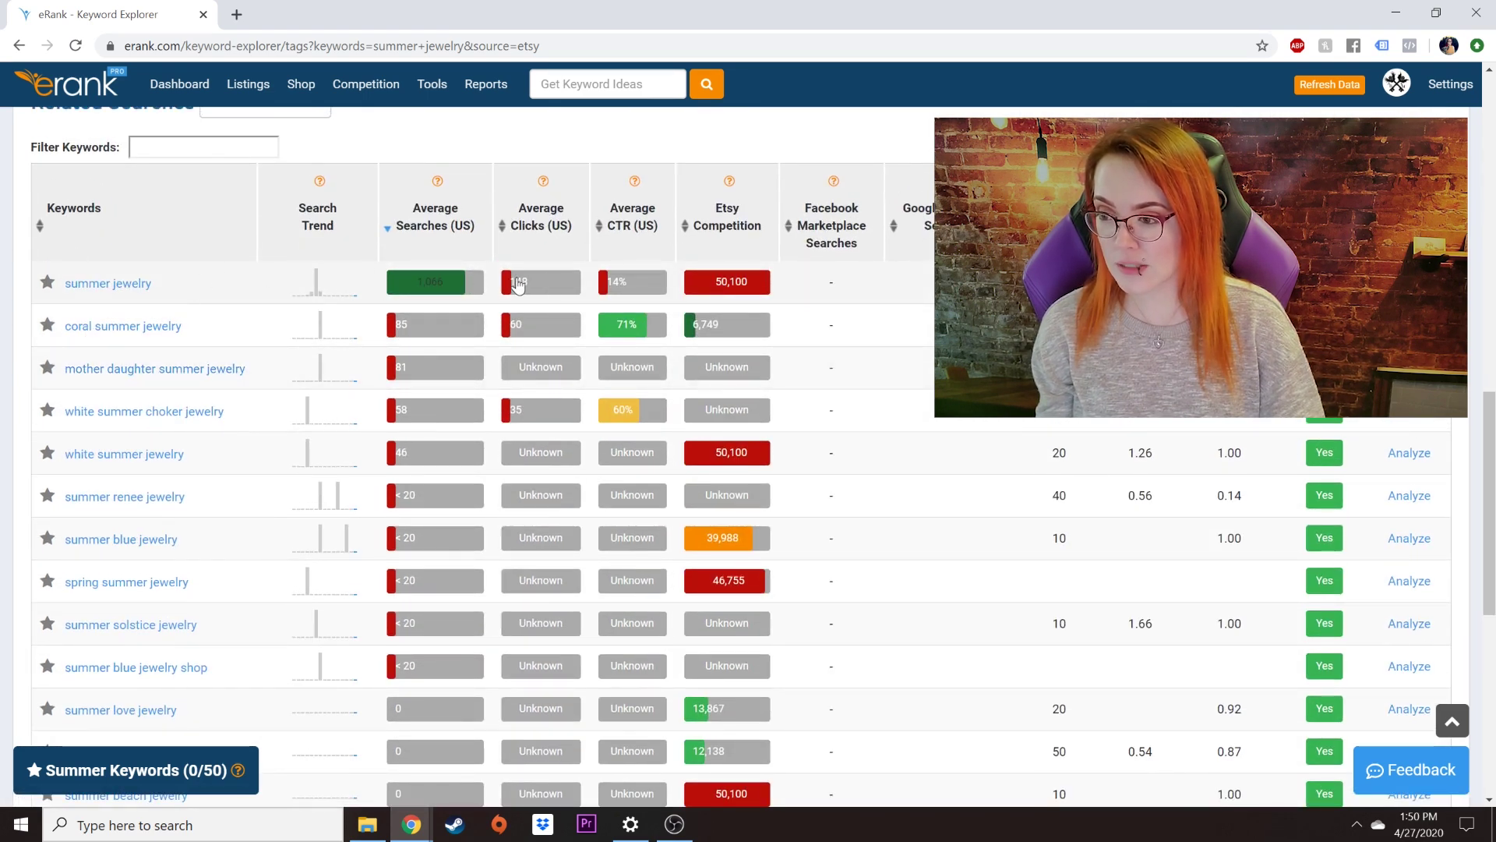
# Star 'summer jewelry' to save it into Summer Keywords
pyautogui.click(47, 284)
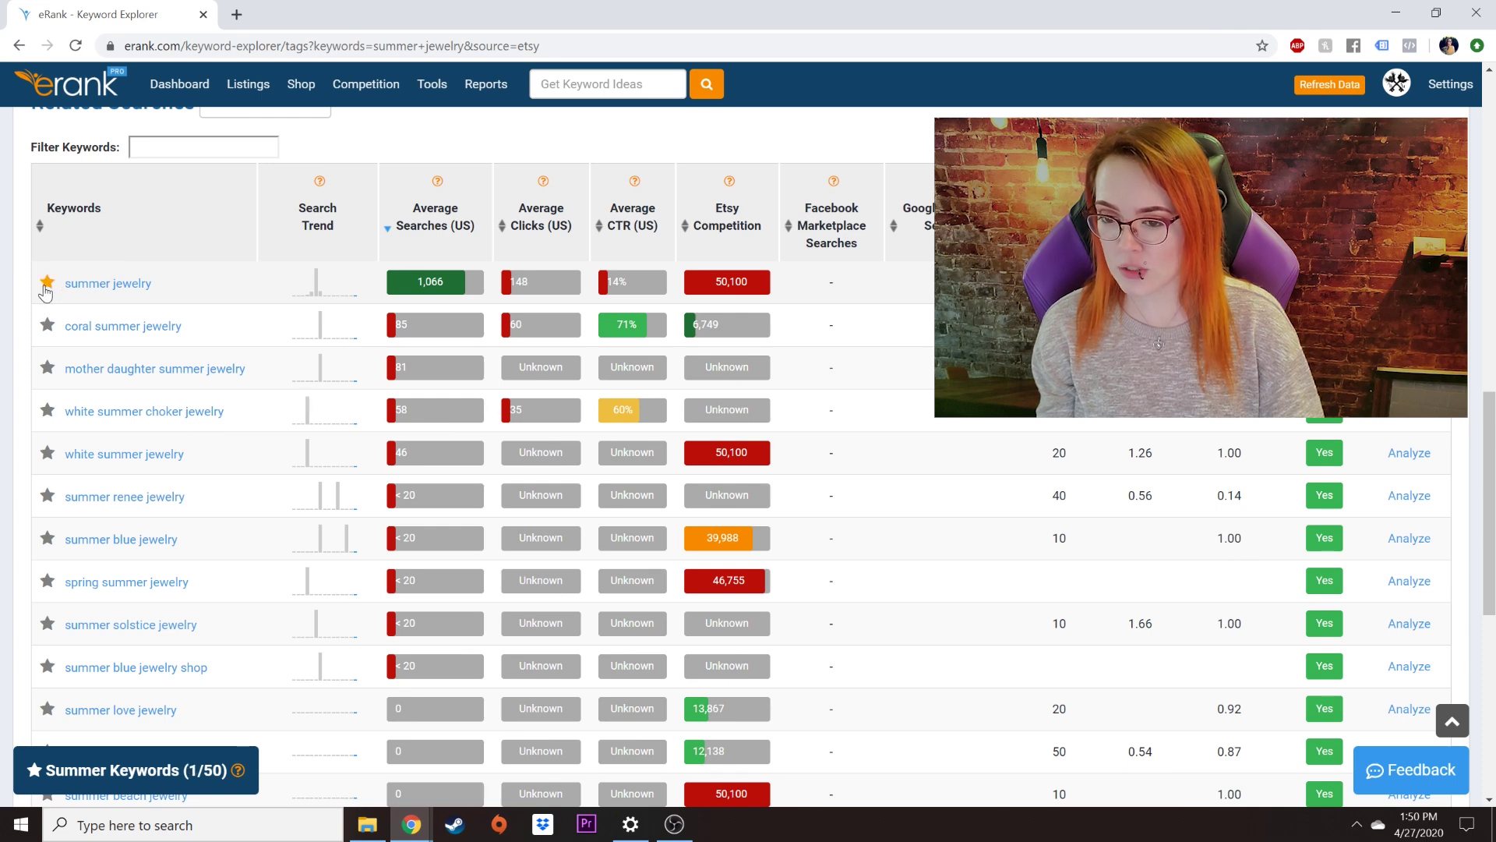
pyautogui.scroll(-5, 327, 400)
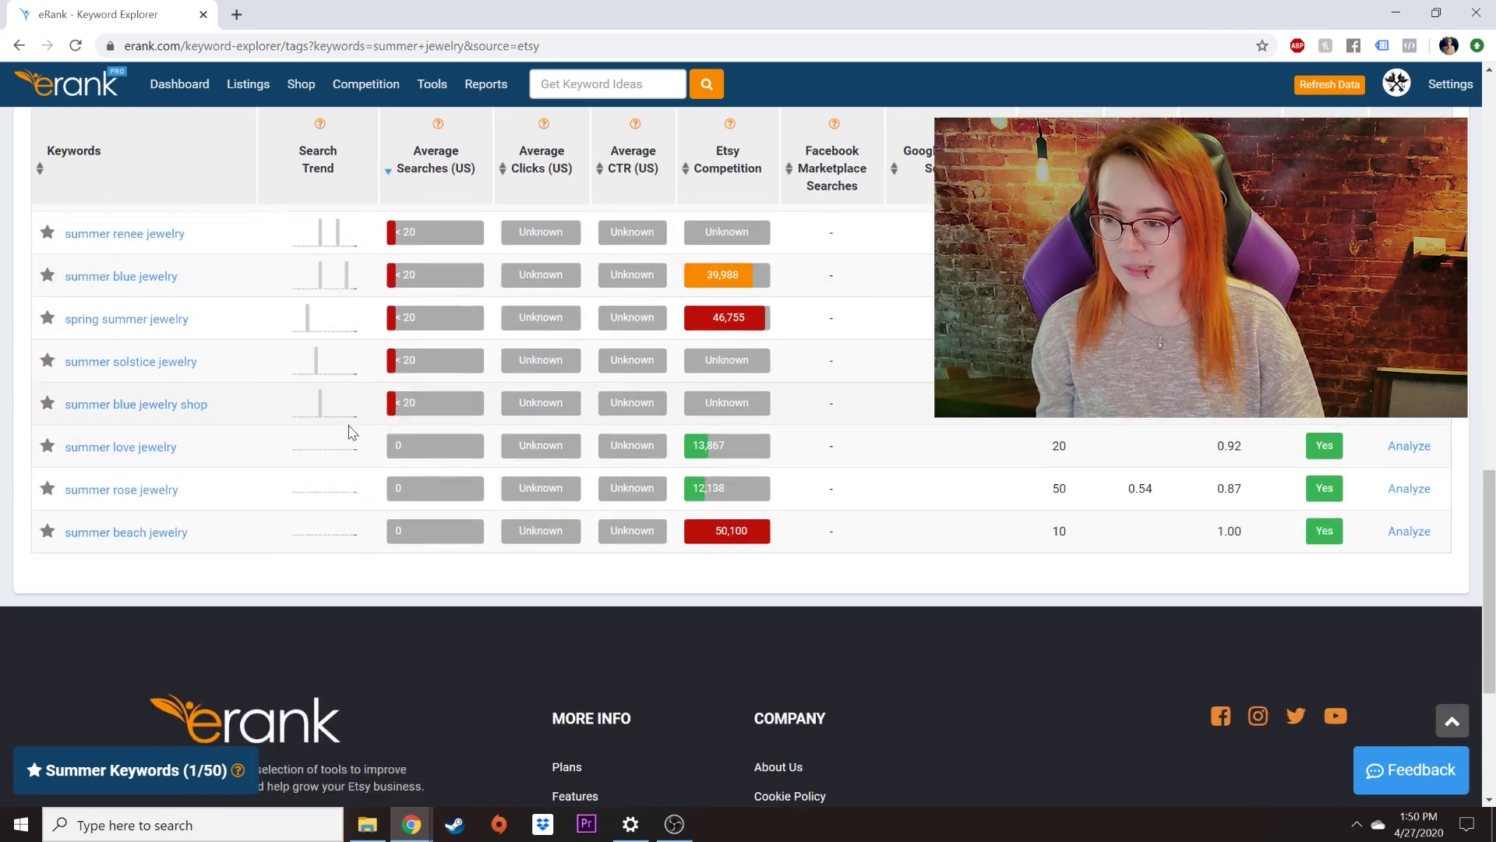
pyautogui.scroll(6, 432, 518)
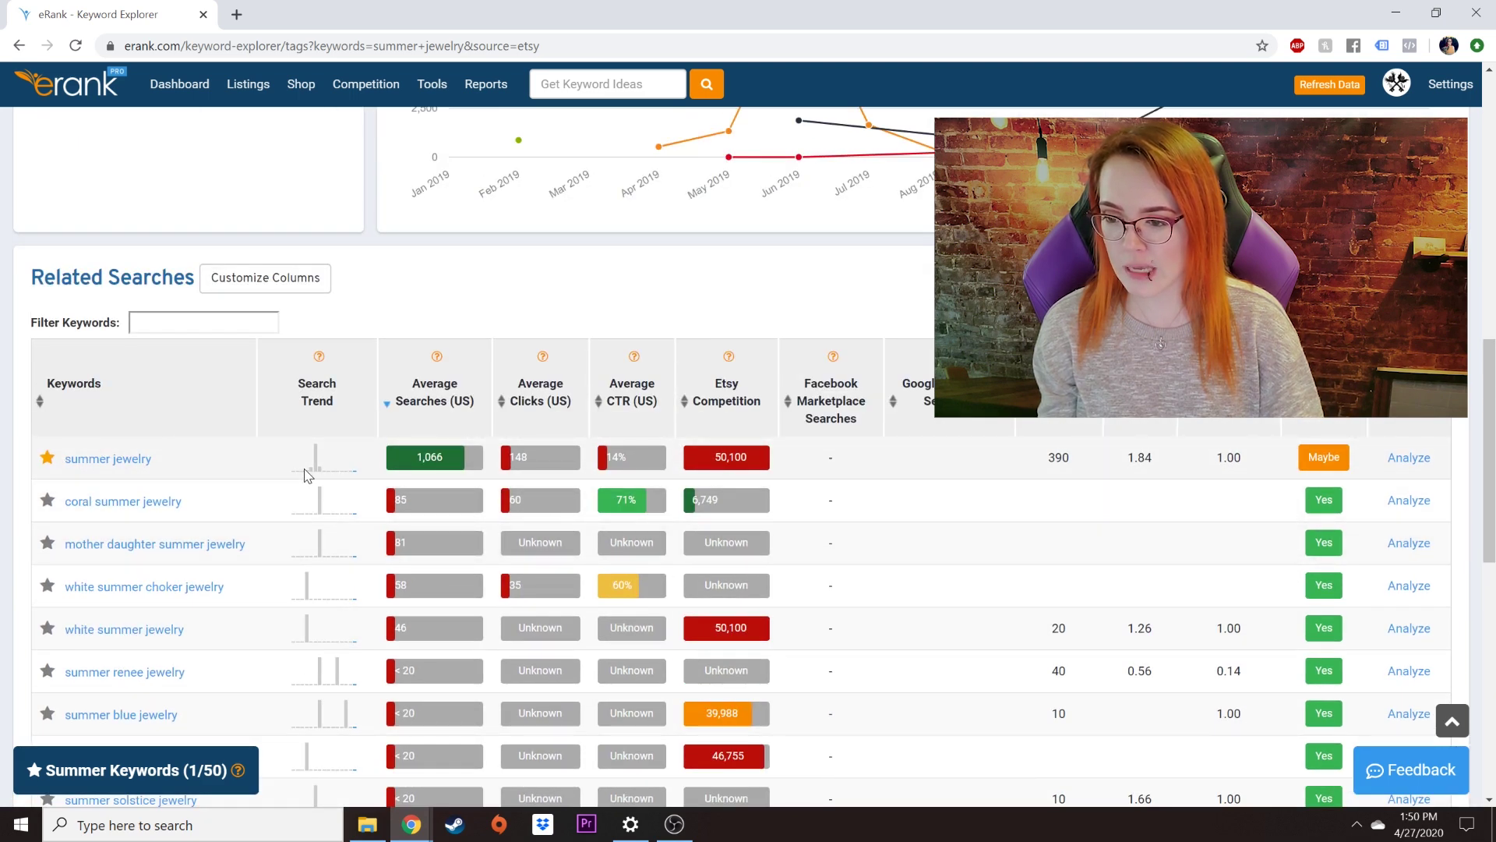
pyautogui.moveTo(320, 458)
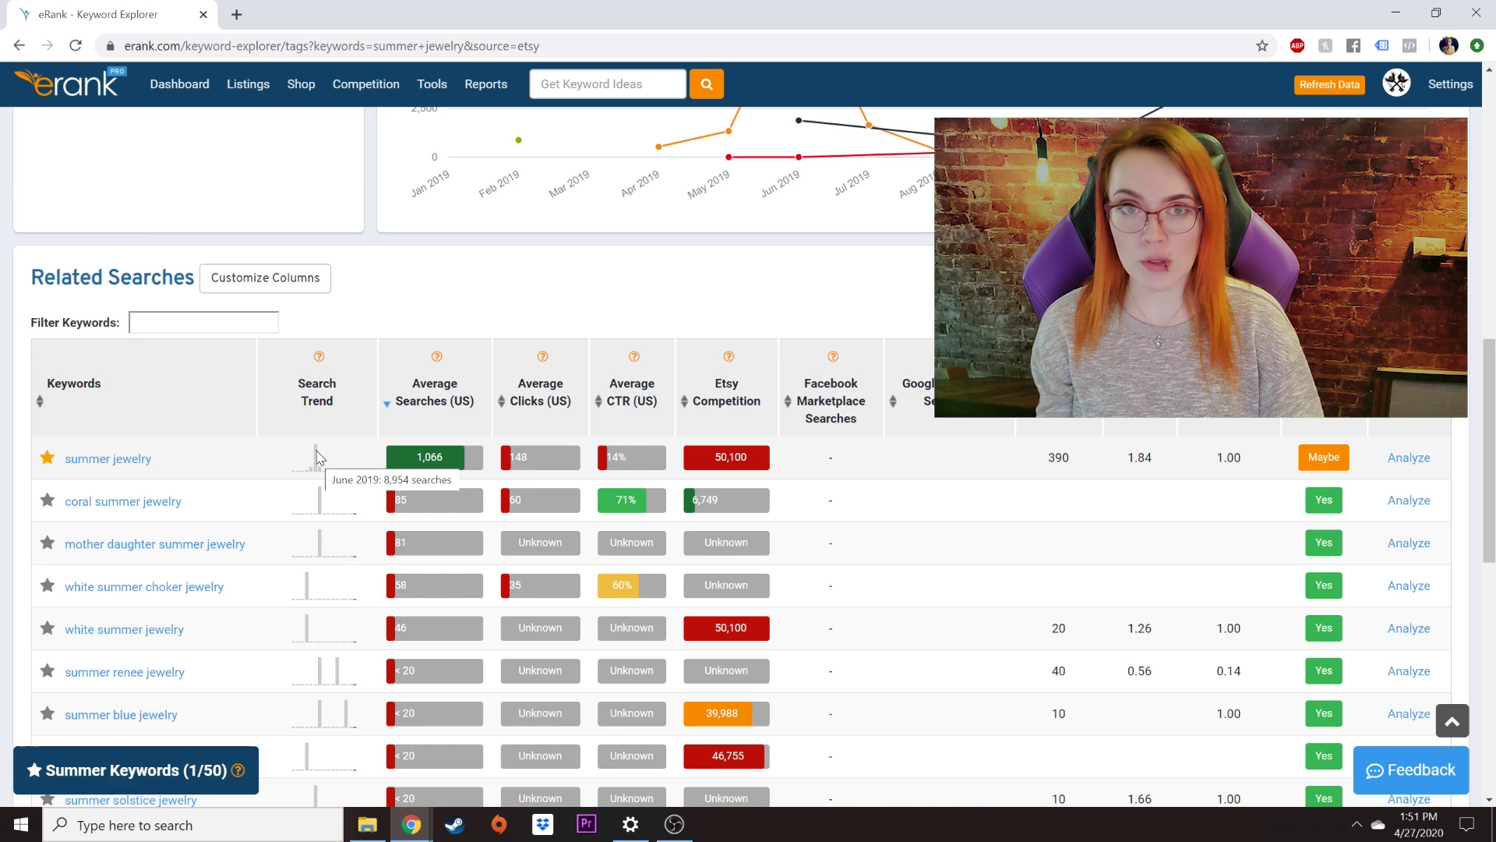
pyautogui.scroll(12, 319, 458)
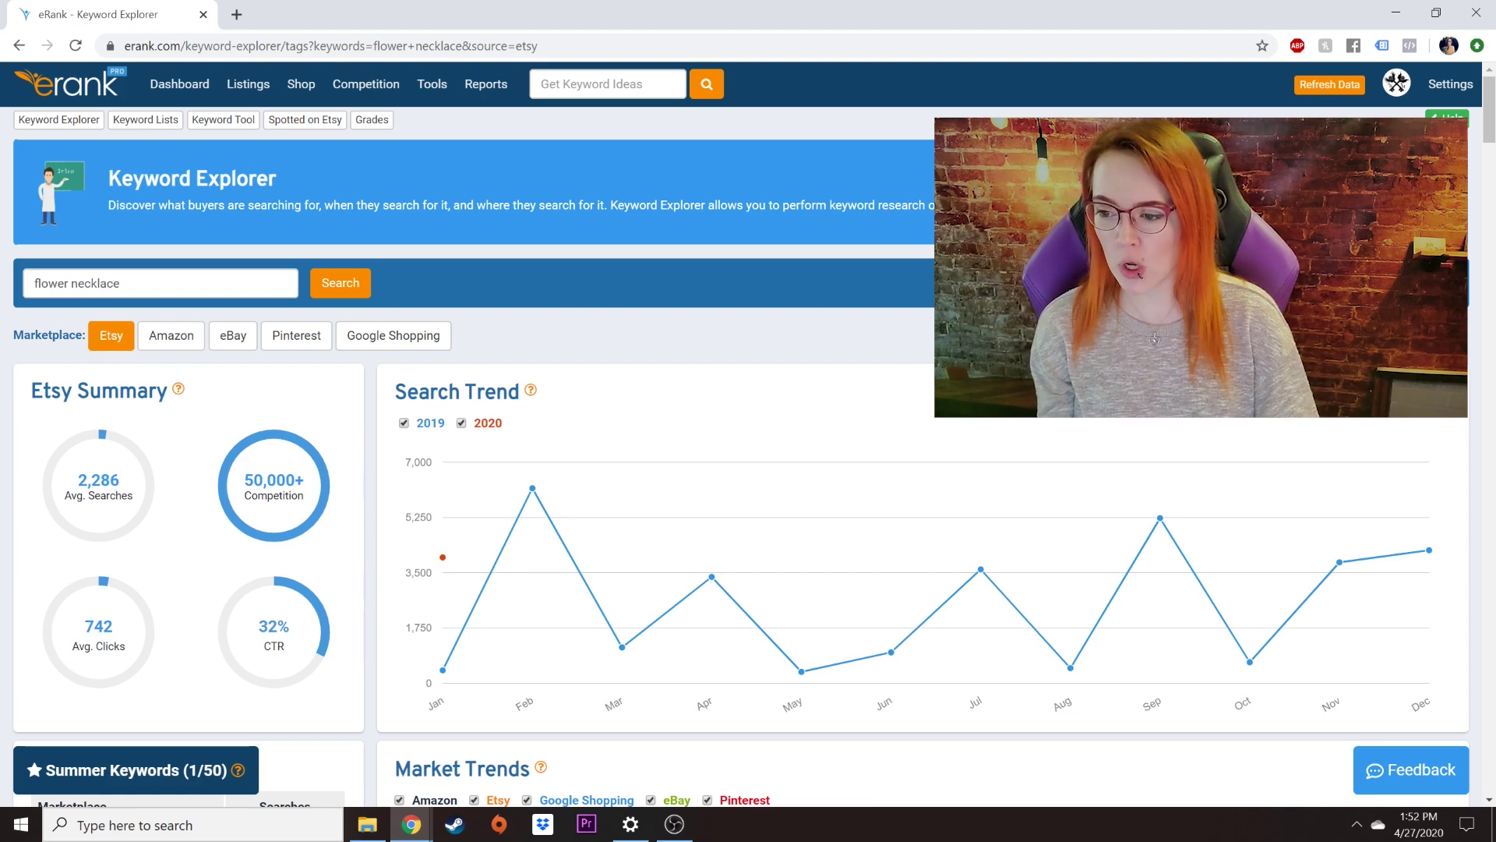
# Star pressed flower necklace and flower girl necklace from Related Searches, then check the Summer Keywords panel
pyautogui.scroll(-10, 334, 341)
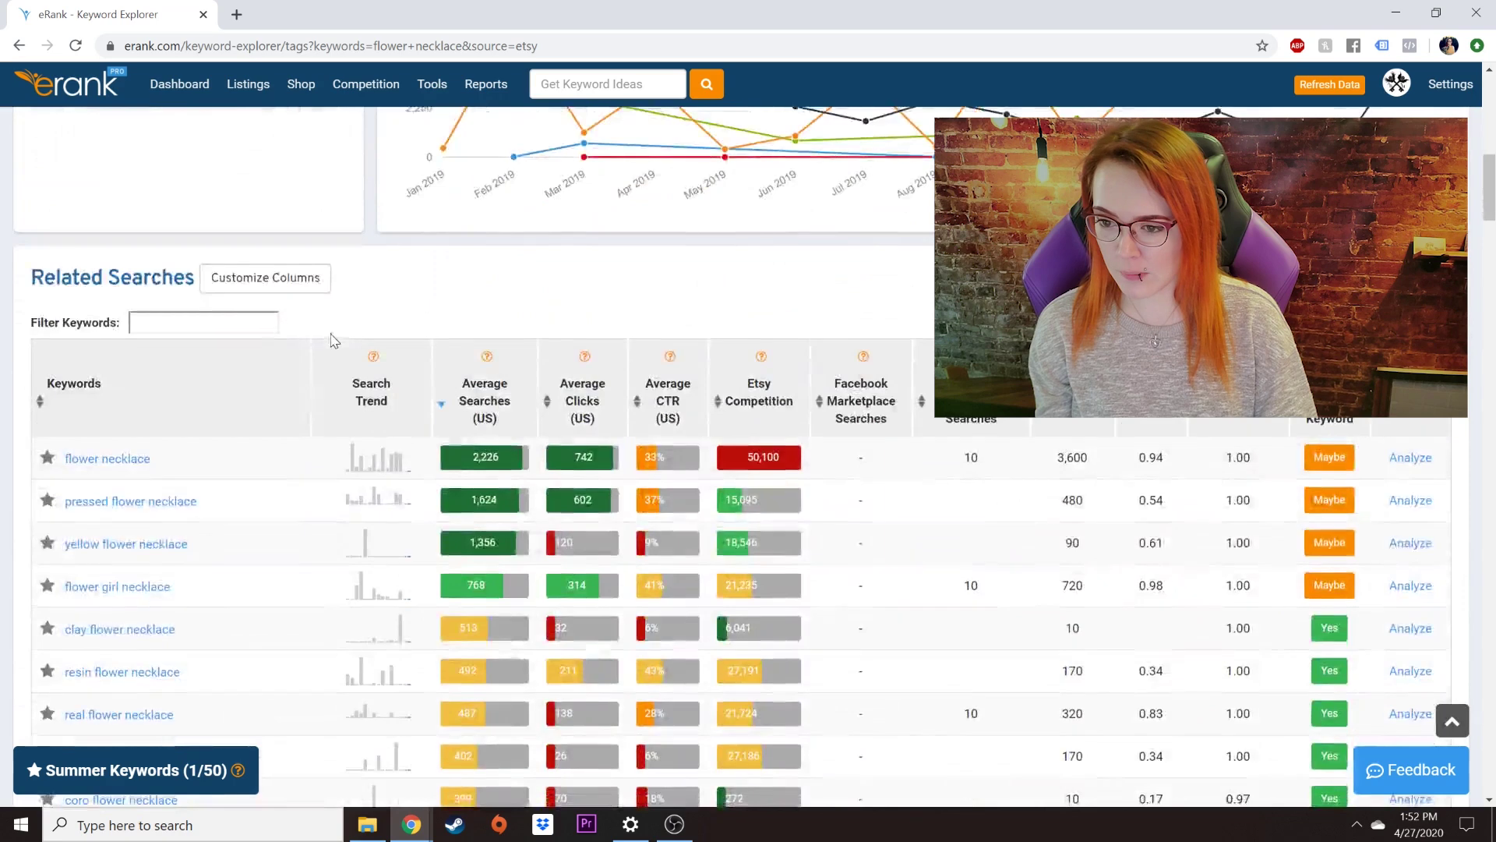
pyautogui.scroll(-2, 334, 341)
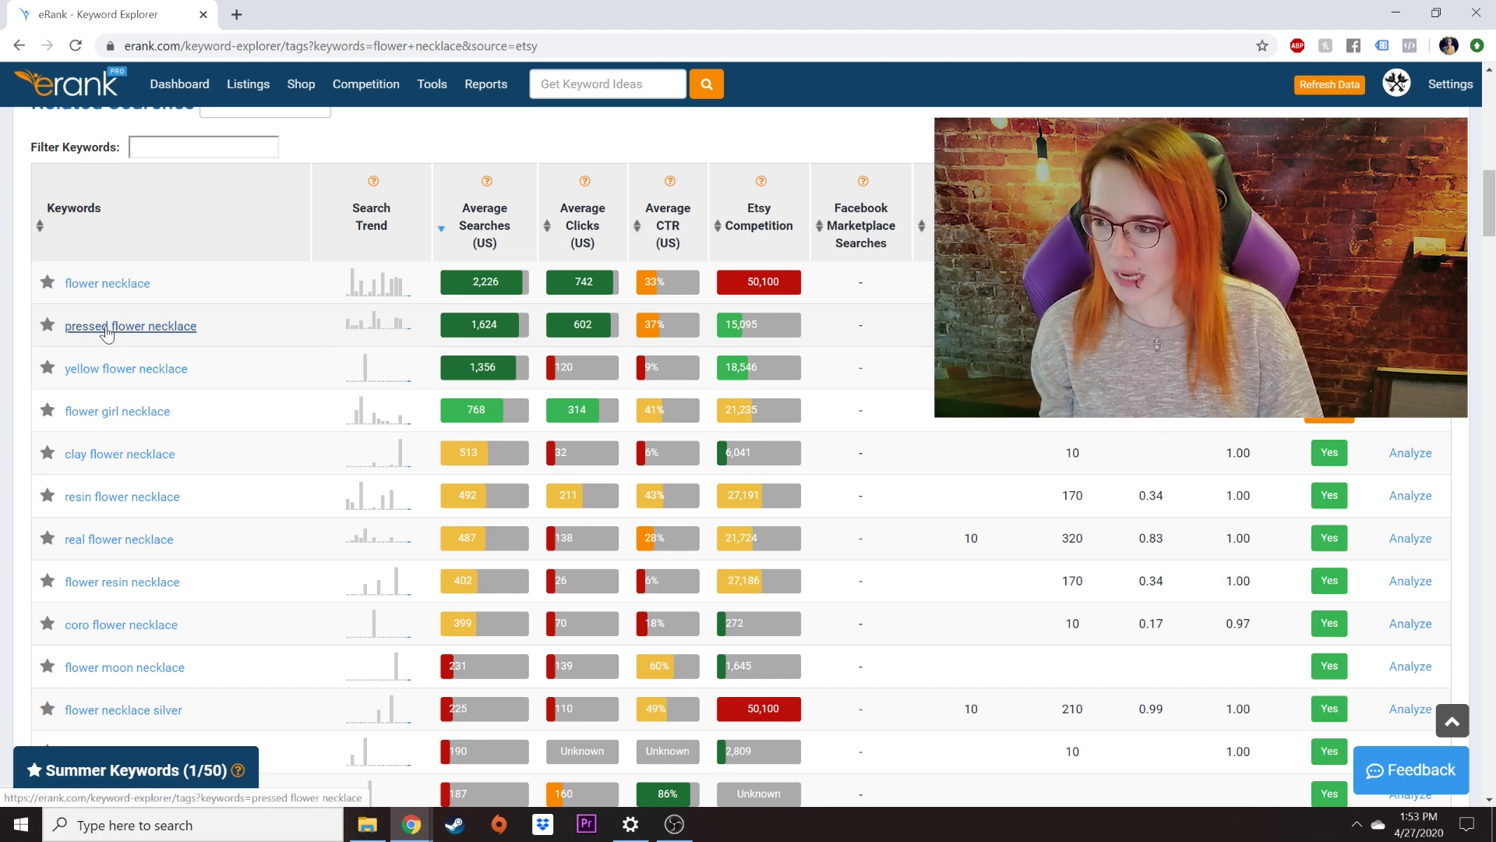
pyautogui.click(48, 326)
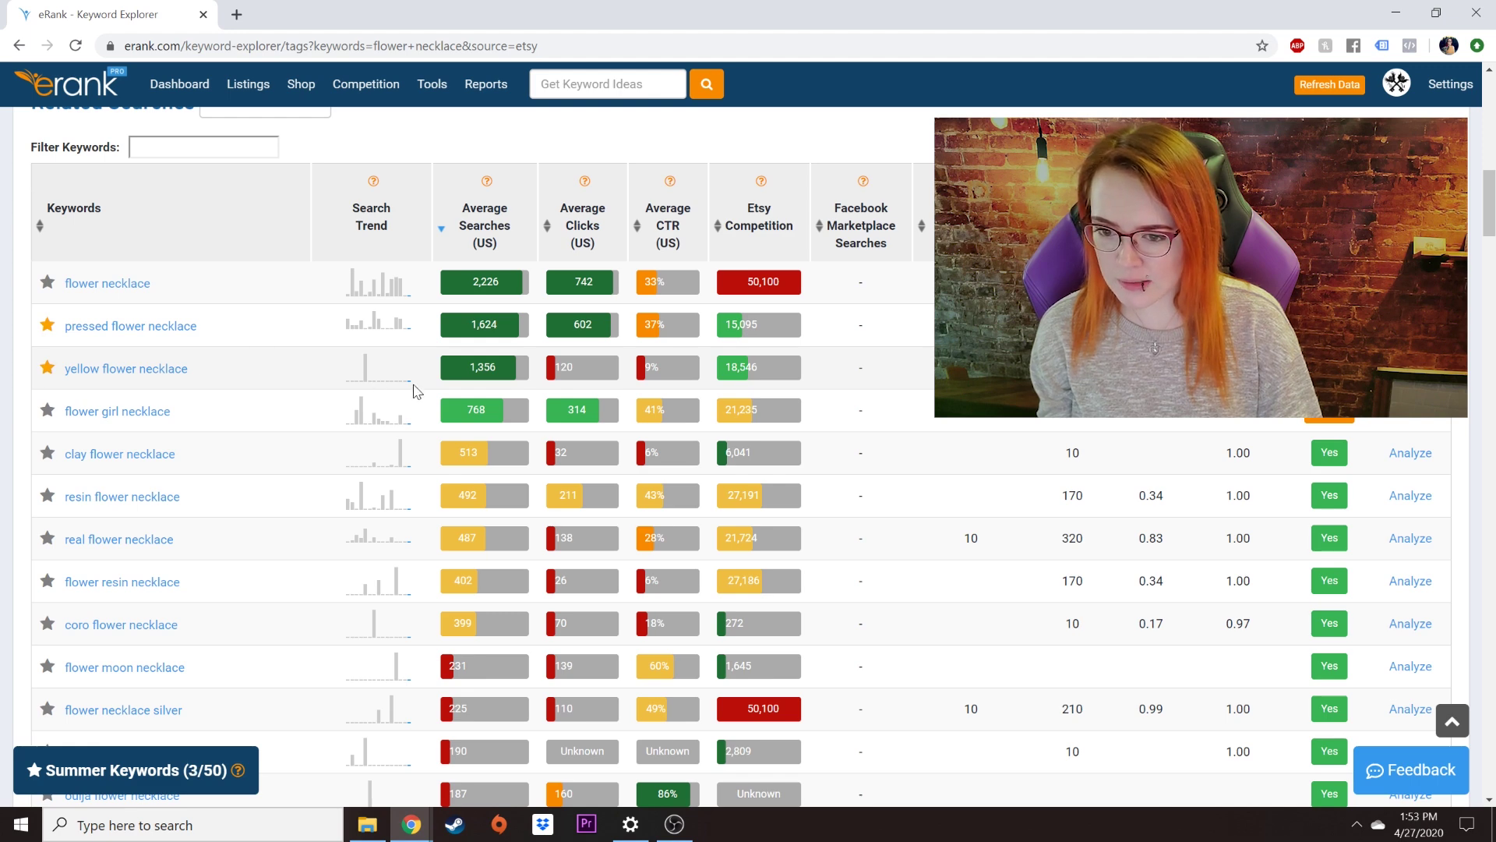
pyautogui.click(45, 412)
pyautogui.scroll(-10, 515, 421)
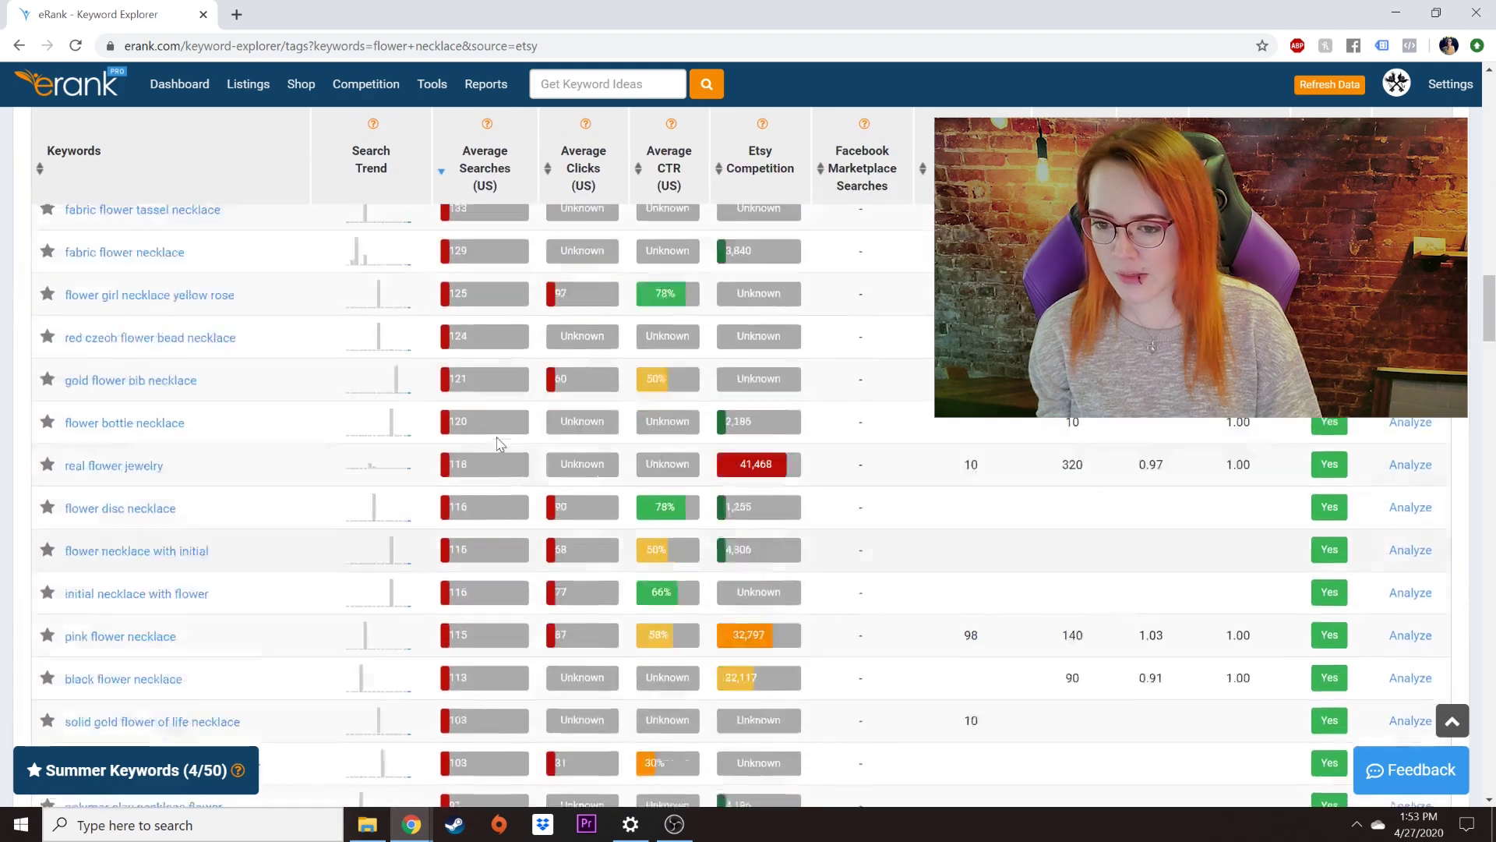
pyautogui.scroll(8, 468, 460)
pyautogui.scroll(3, 461, 466)
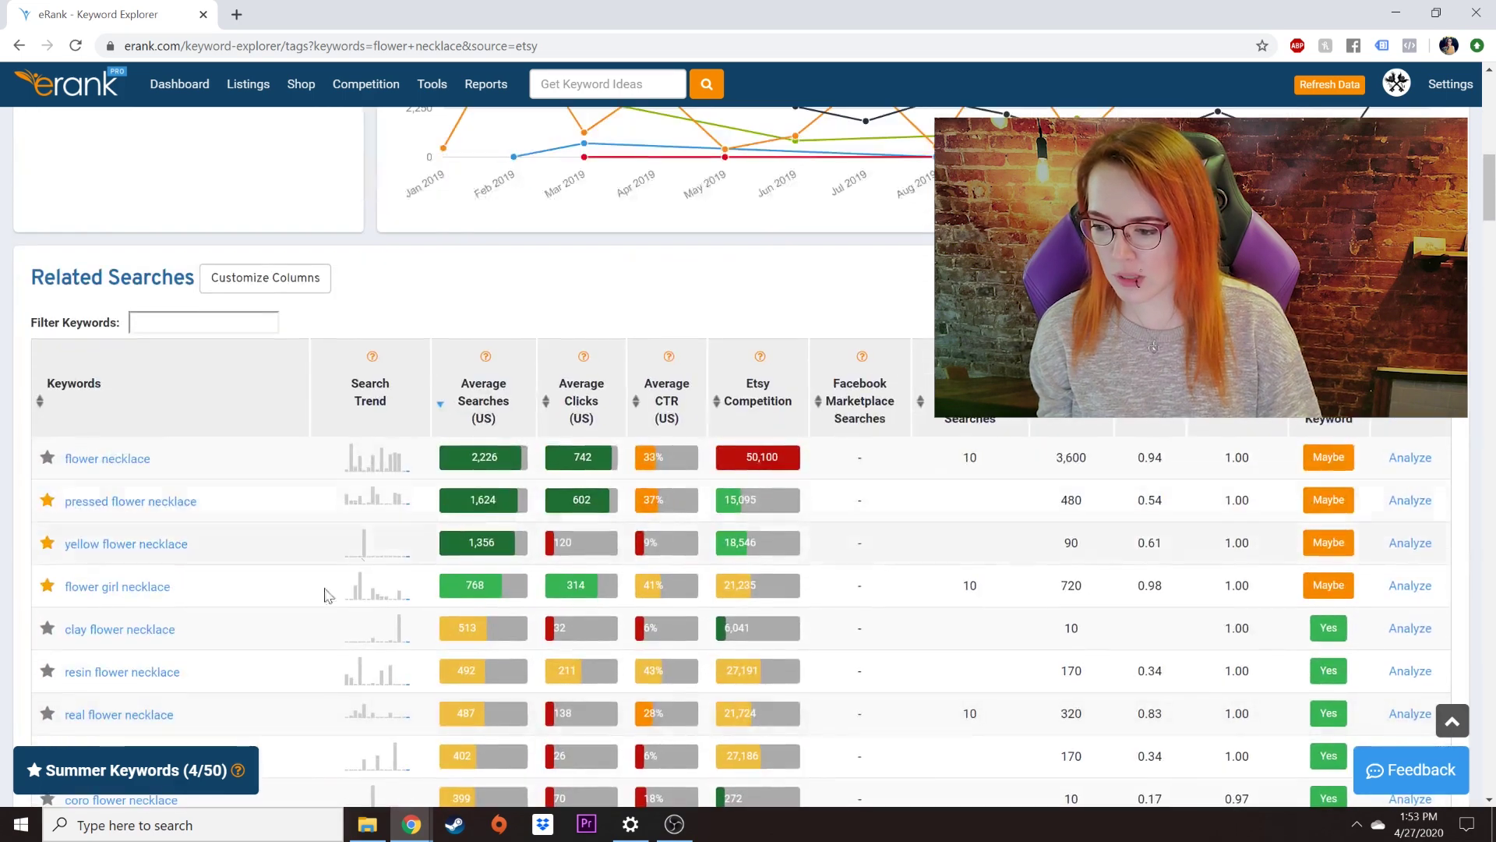
pyautogui.click(119, 771)
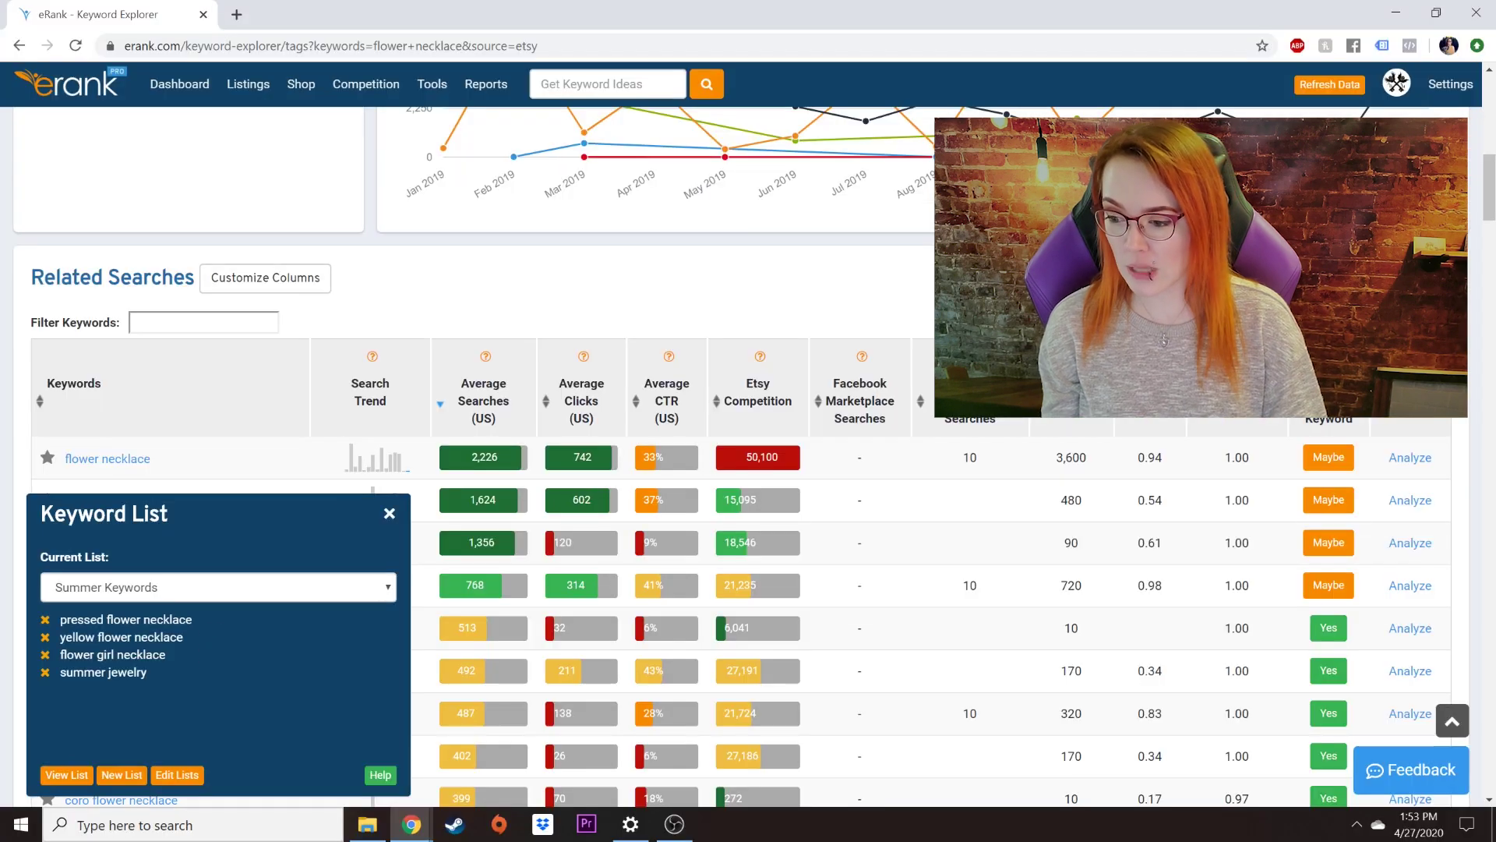
# View the Summer Keywords list page and review its four keywords' search statistics
pyautogui.click(66, 775)
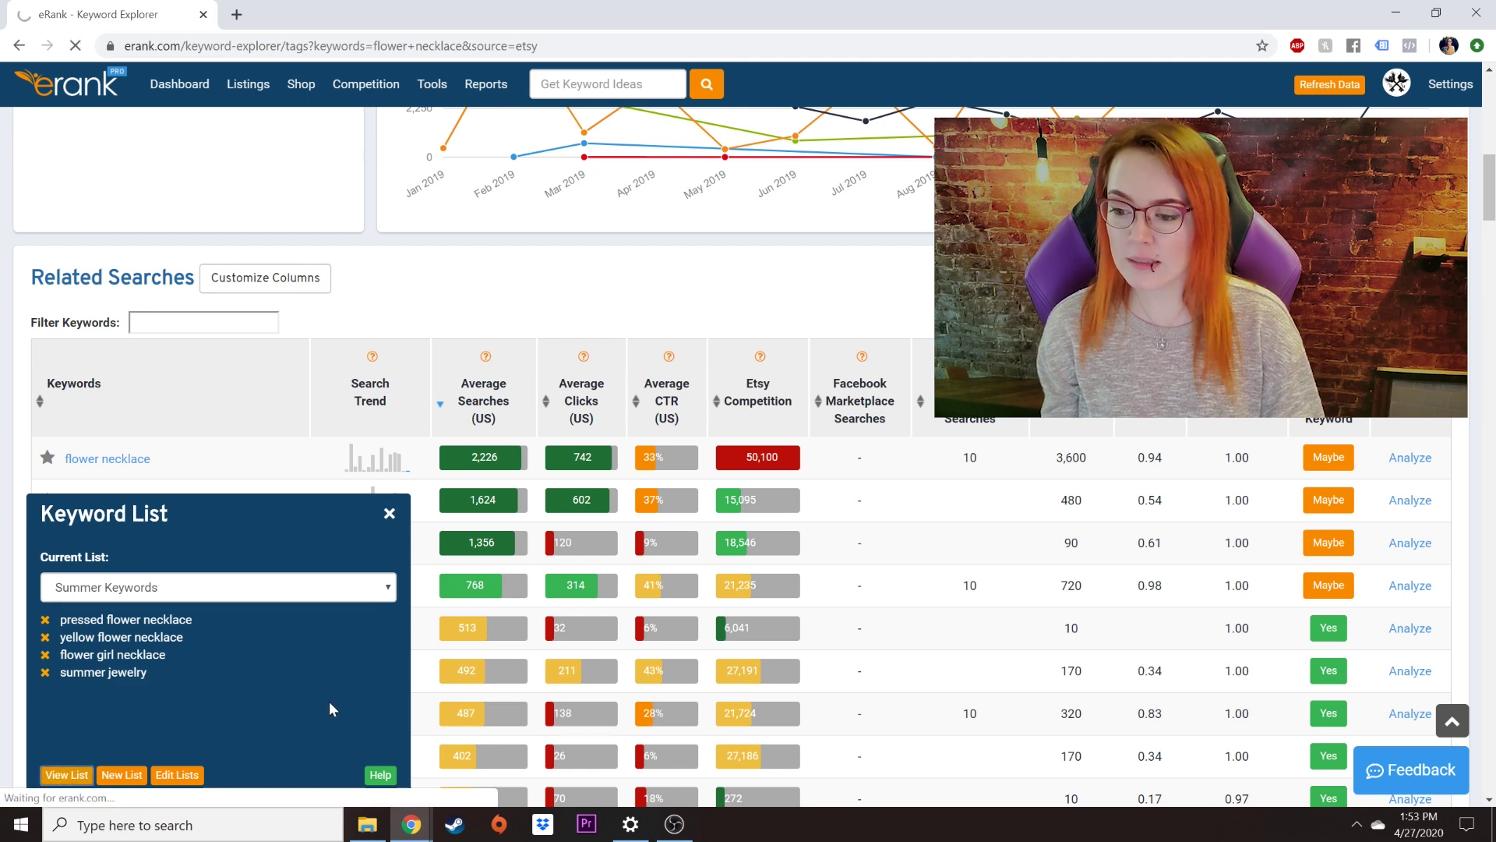
pyautogui.scroll(-2, 538, 366)
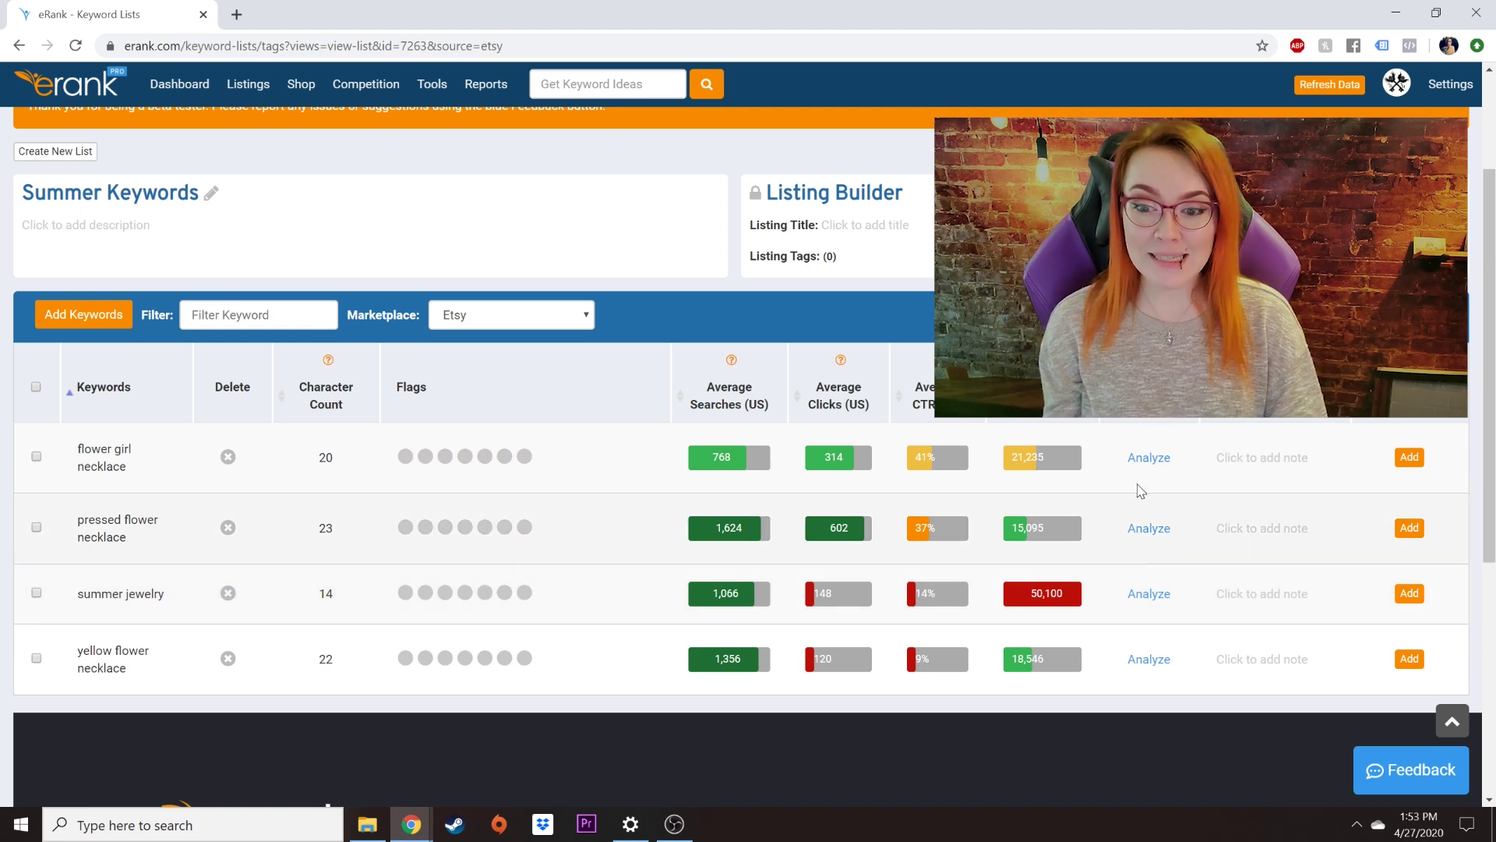
pyautogui.scroll(-3, 1136, 491)
pyautogui.scroll(2, 789, 304)
pyautogui.scroll(1, 789, 304)
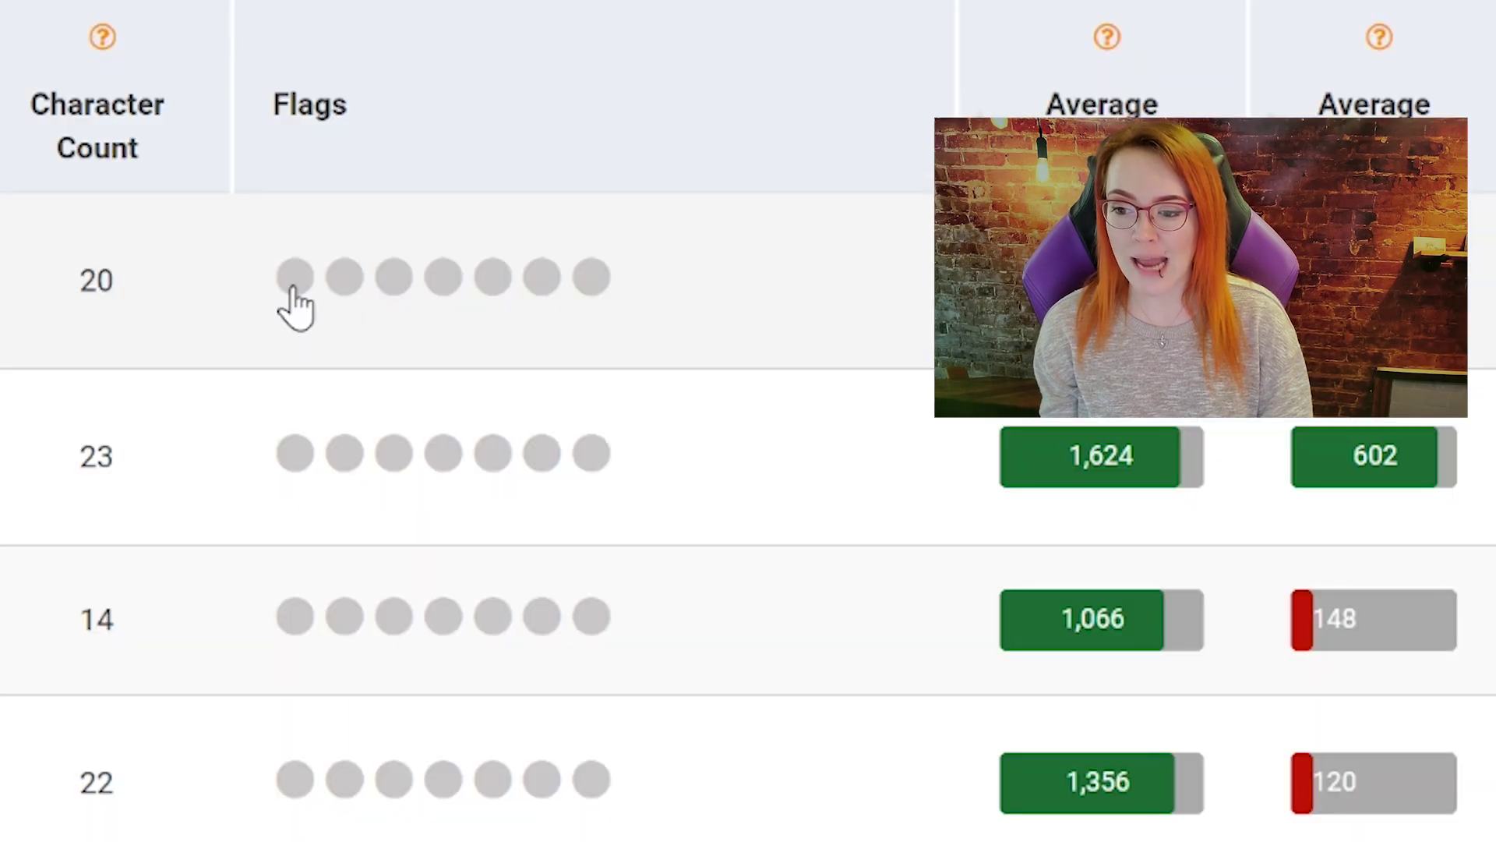
# Cycle flower girl necklace's flag through the colours, settling on green
pyautogui.click(405, 457)
pyautogui.click(347, 288)
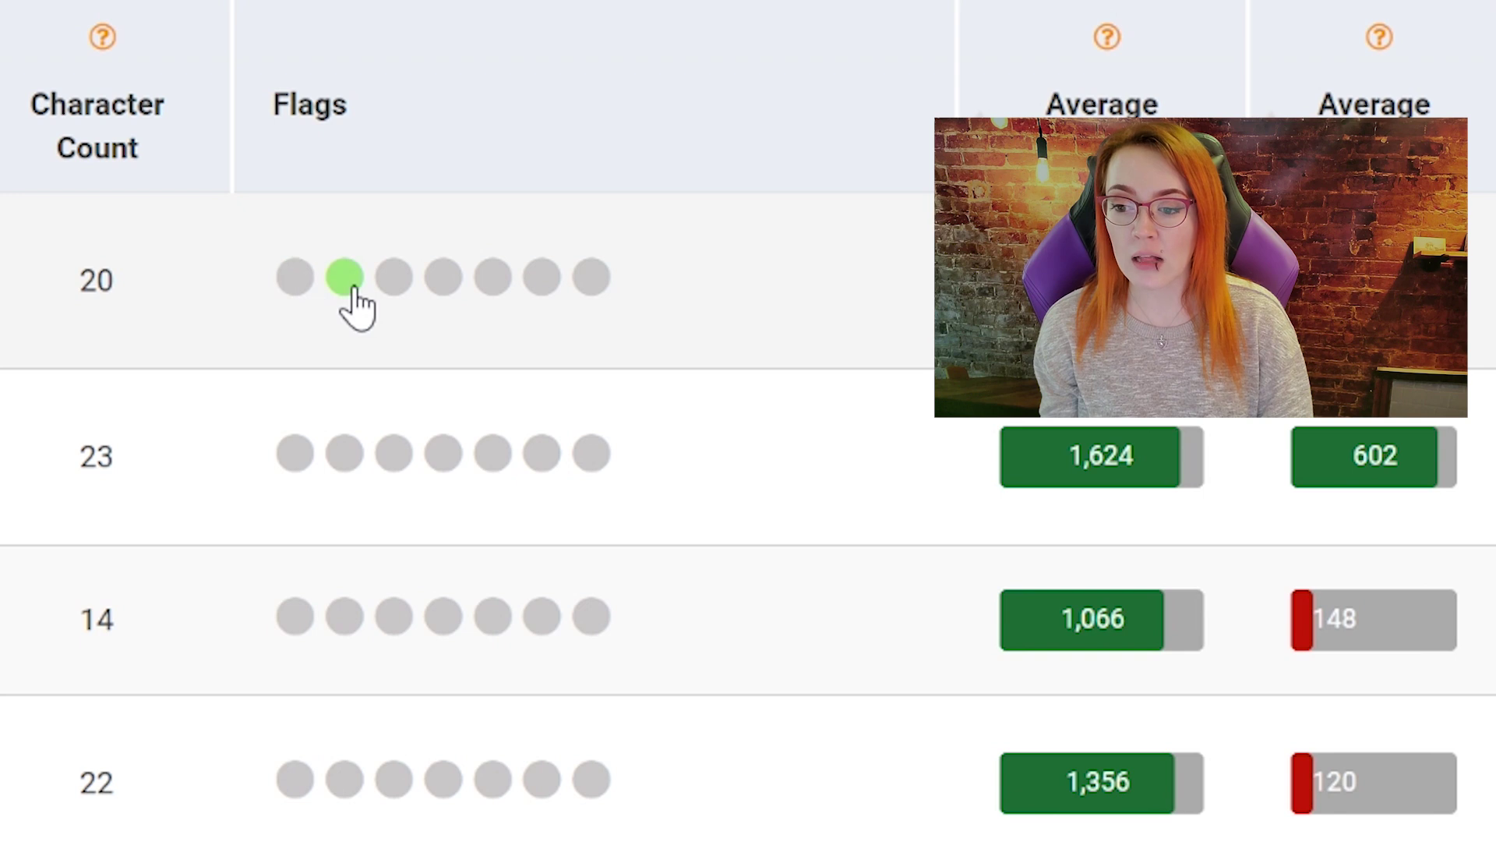
pyautogui.click(392, 289)
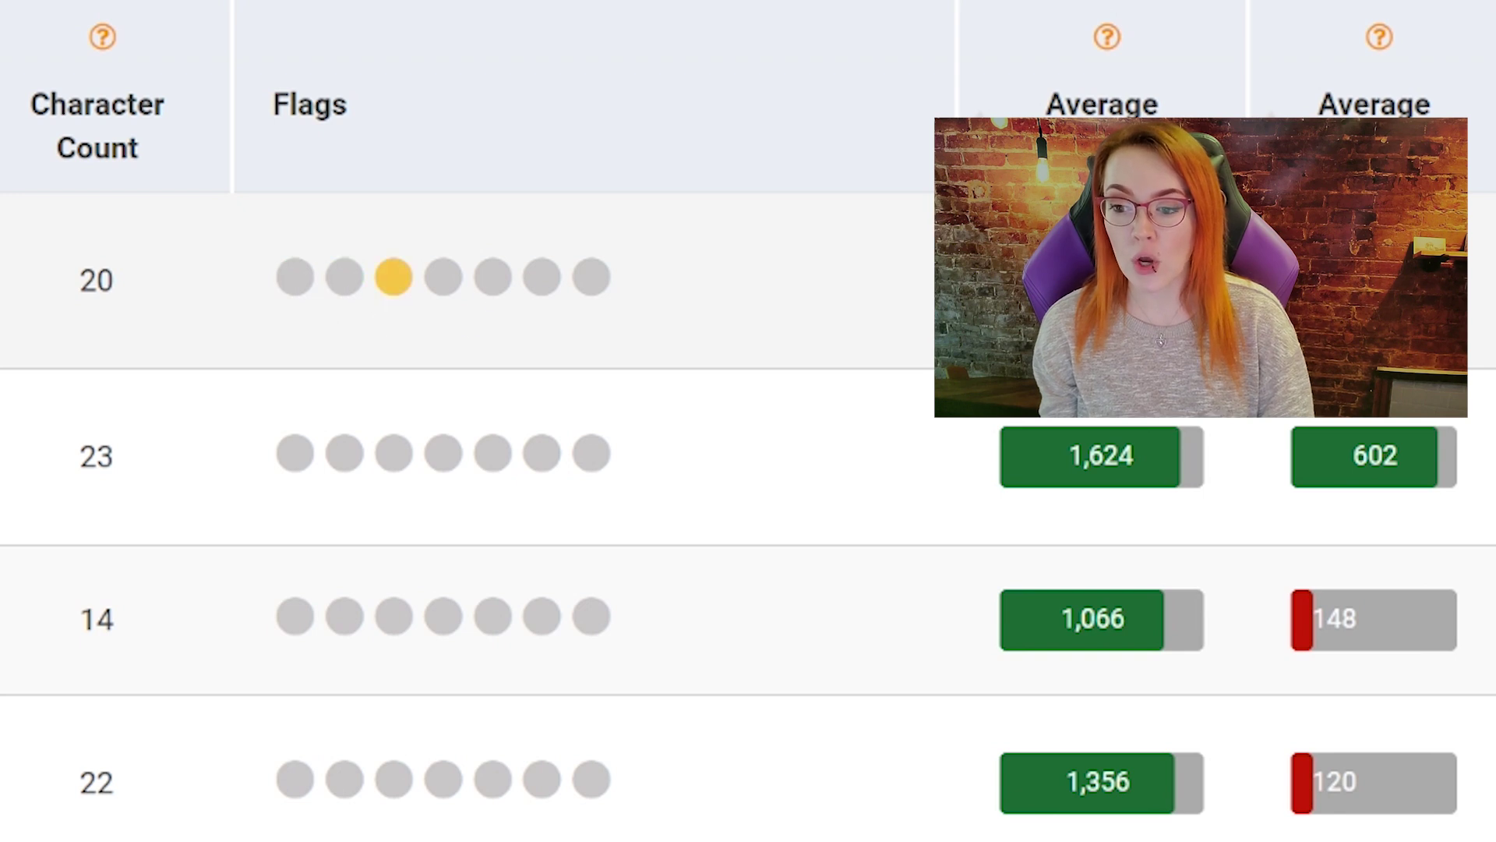
pyautogui.click(443, 285)
pyautogui.click(492, 286)
pyautogui.click(541, 286)
pyautogui.click(590, 279)
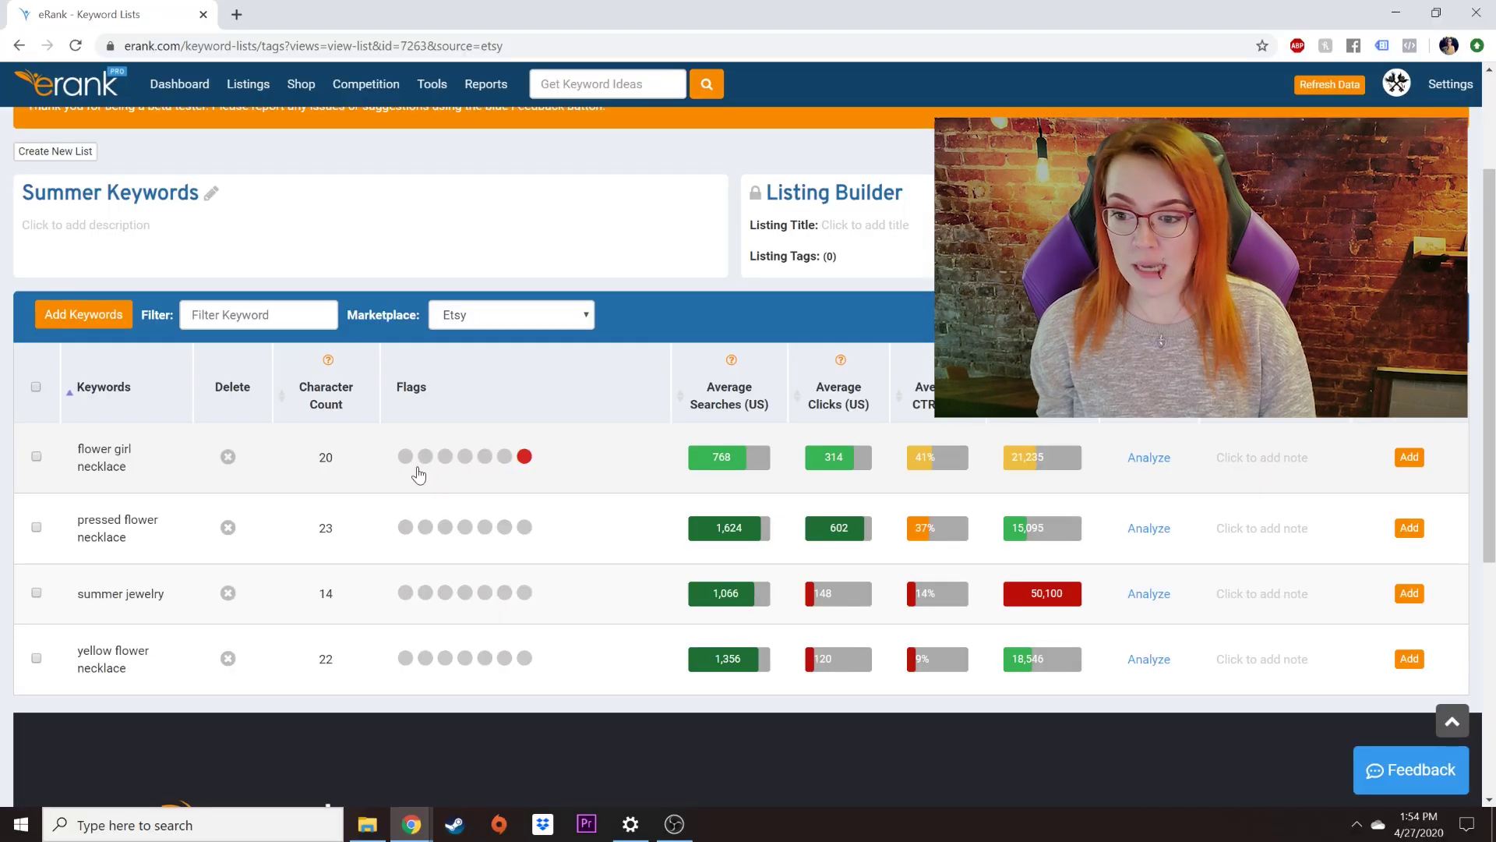
pyautogui.click(405, 458)
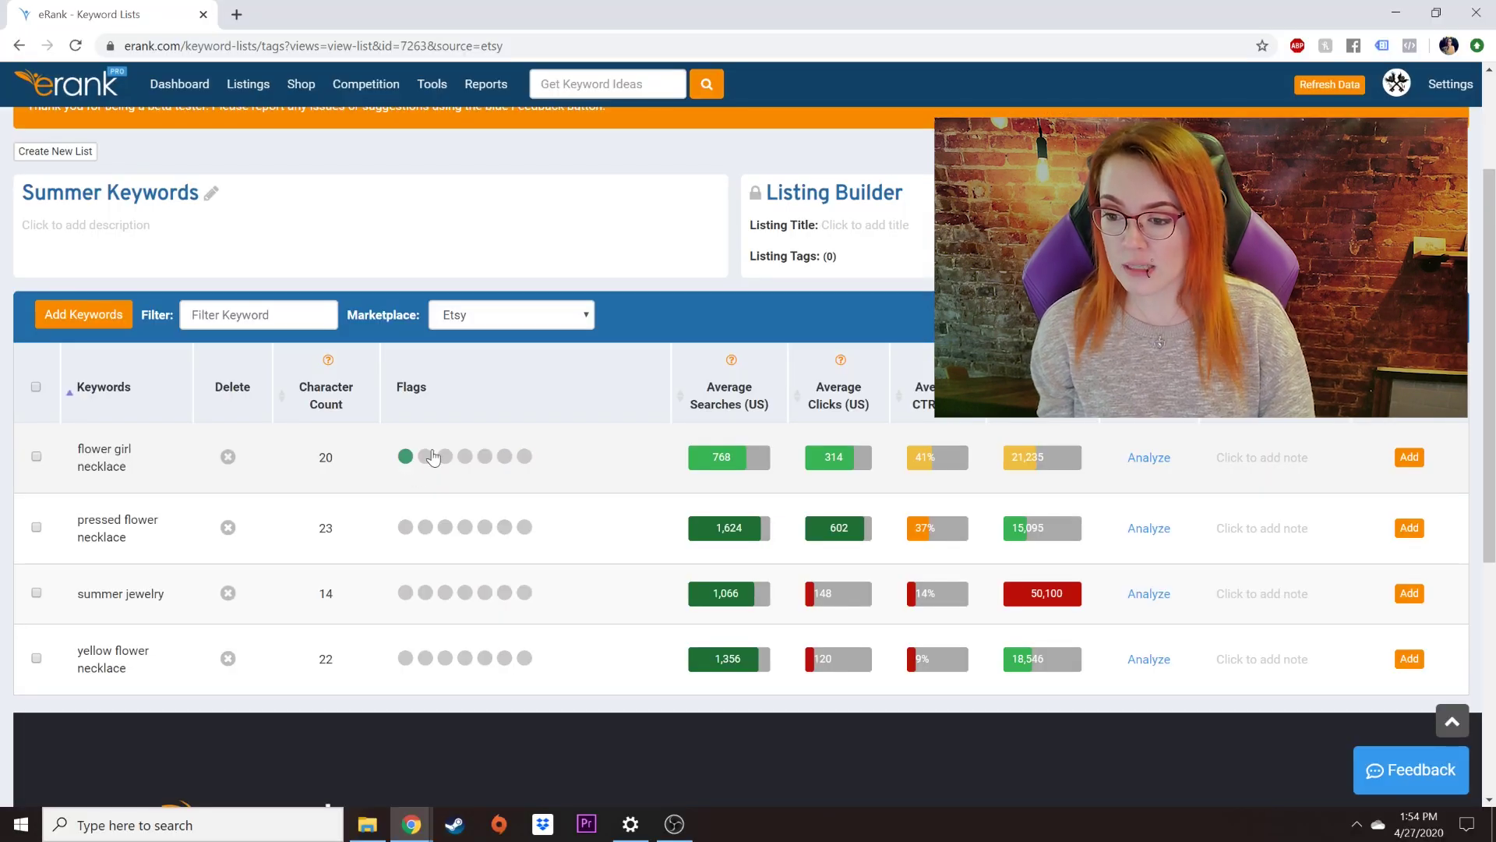
# Flag pressed flower necklace pink and yellow flower necklace red, keeping flower girl necklace green
pyautogui.click(405, 527)
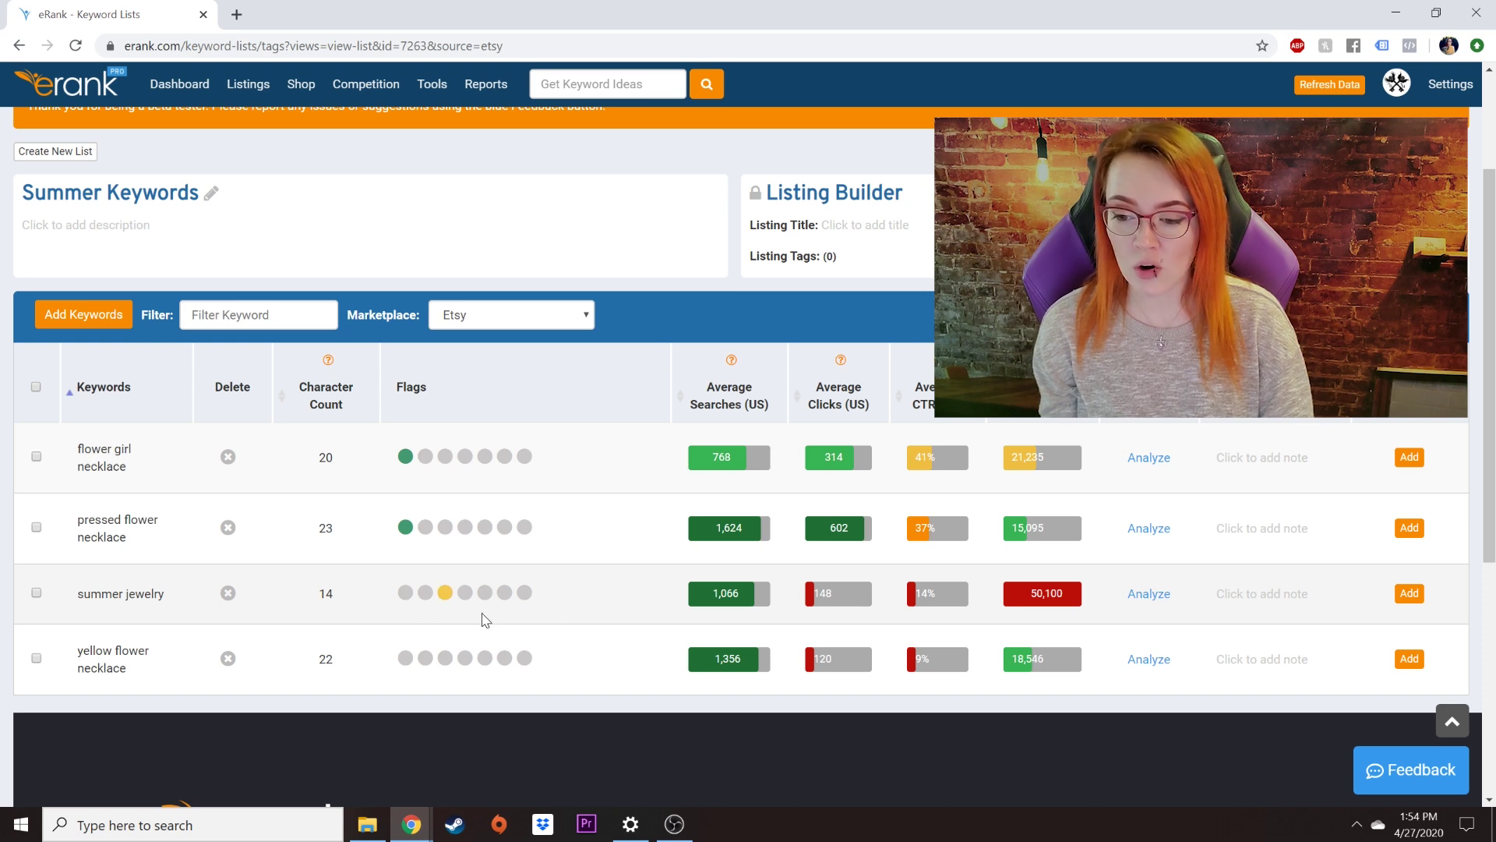
pyautogui.click(525, 659)
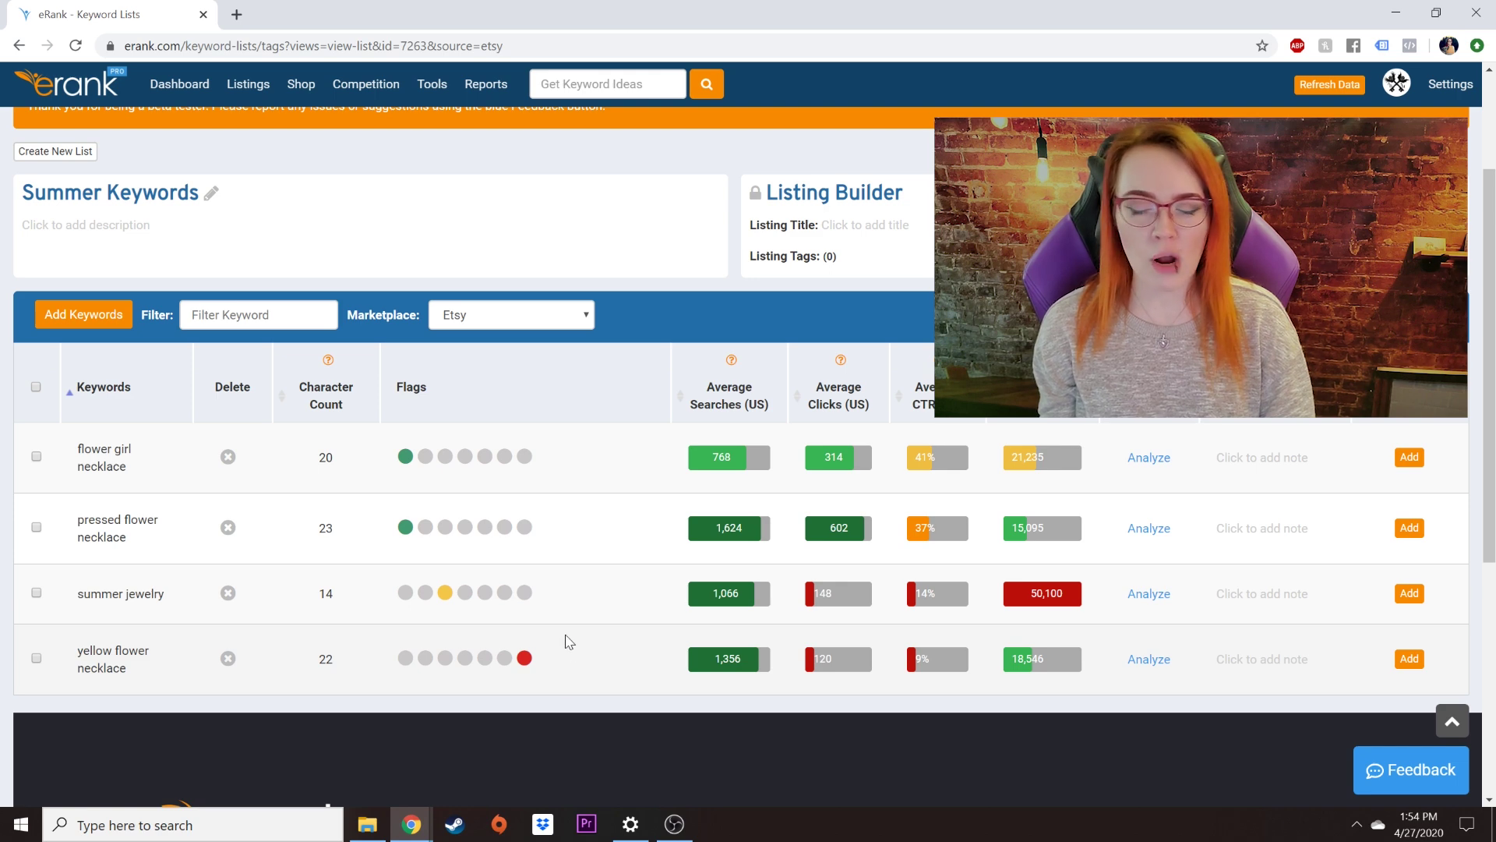
pyautogui.scroll(-1, 570, 641)
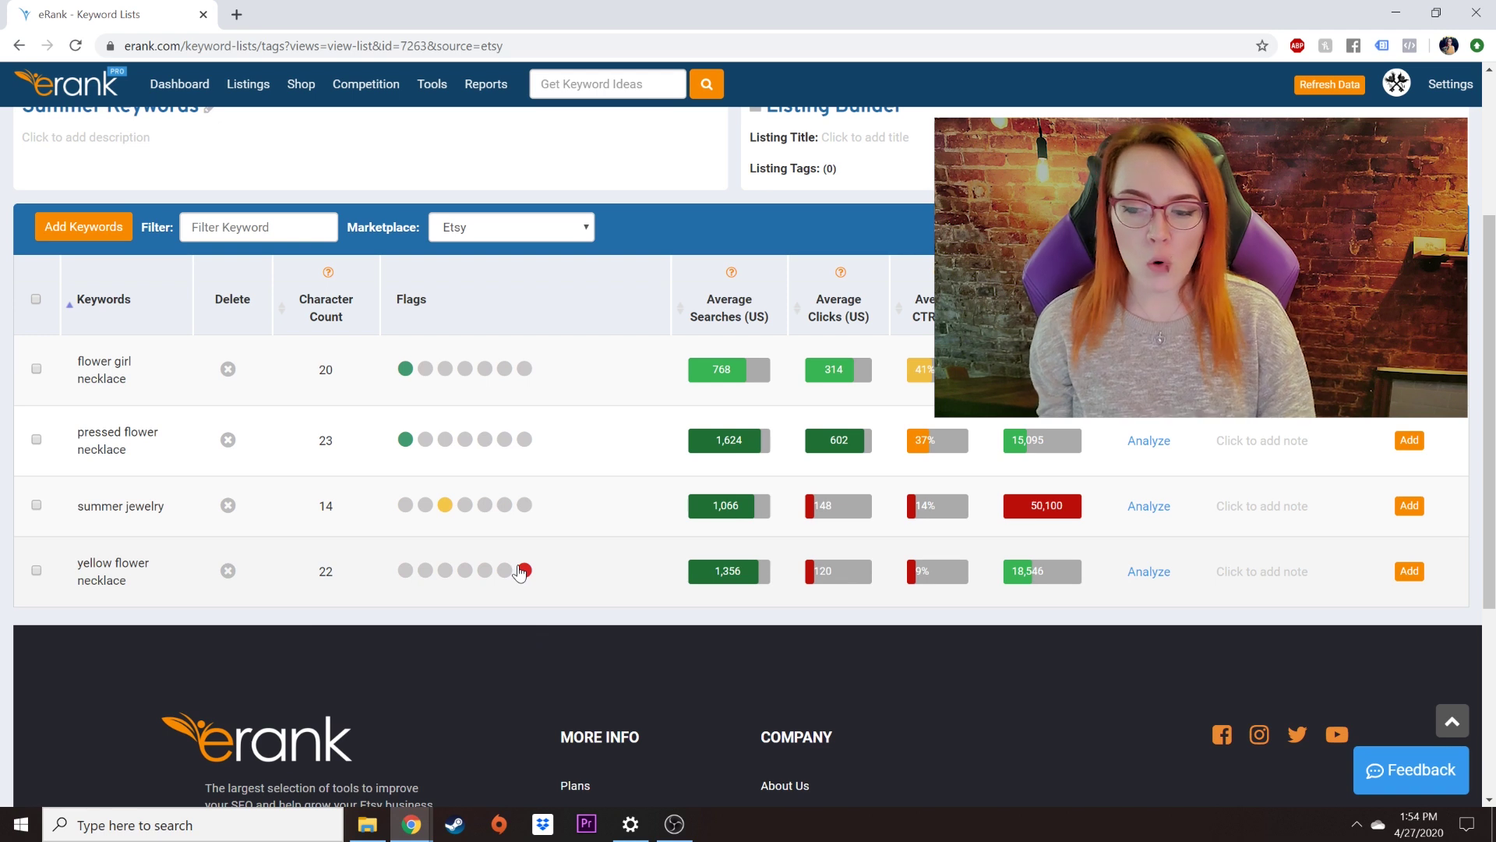
pyautogui.click(485, 440)
pyautogui.click(484, 369)
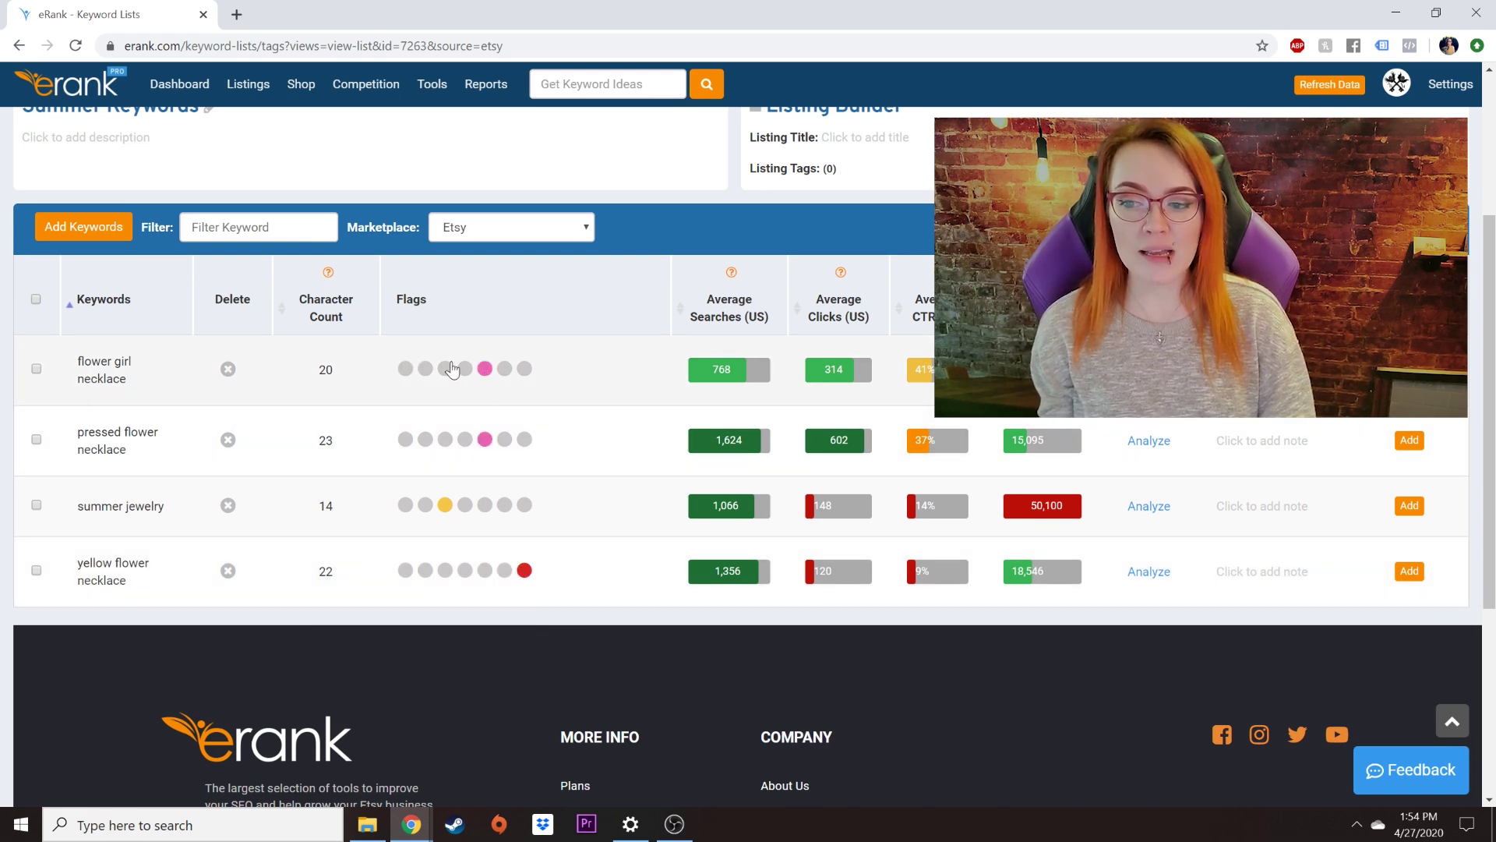
pyautogui.click(404, 369)
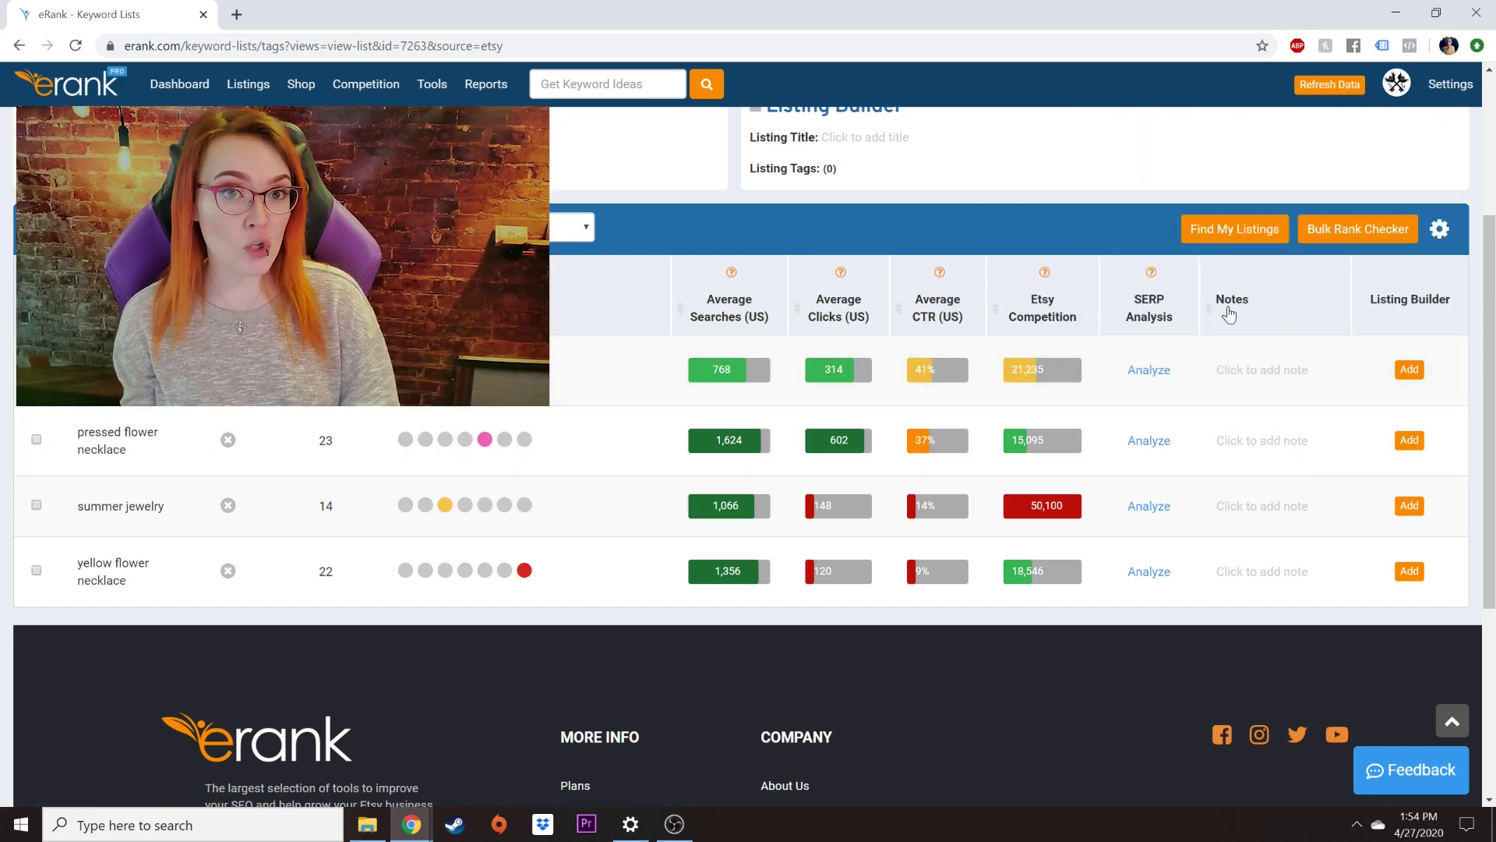
# Add the note 'Used in my red flower listing' to flower girl necklace
pyautogui.click(1243, 373)
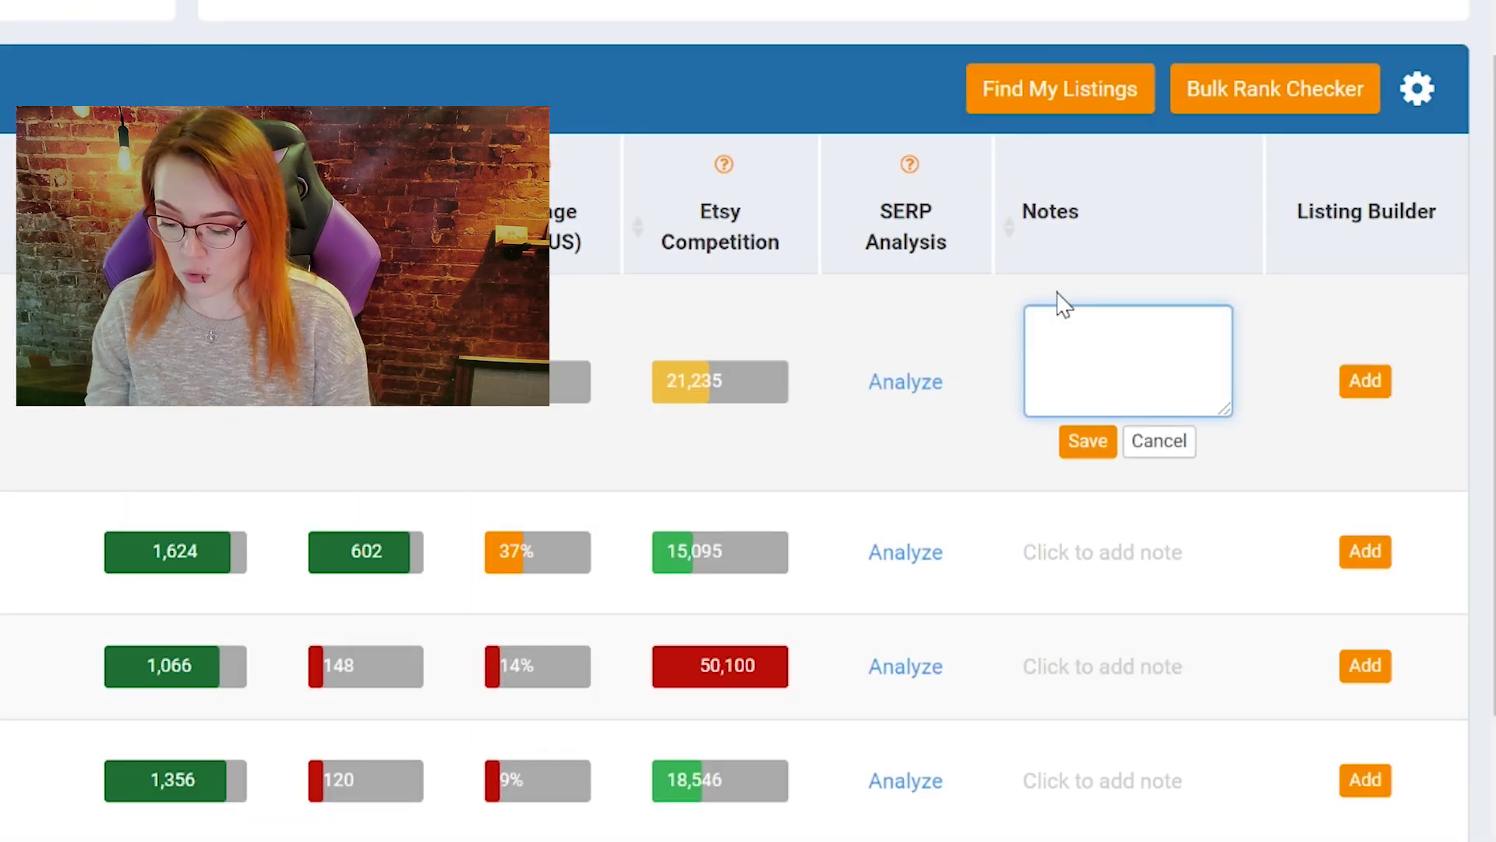
pyautogui.write('Used in my')
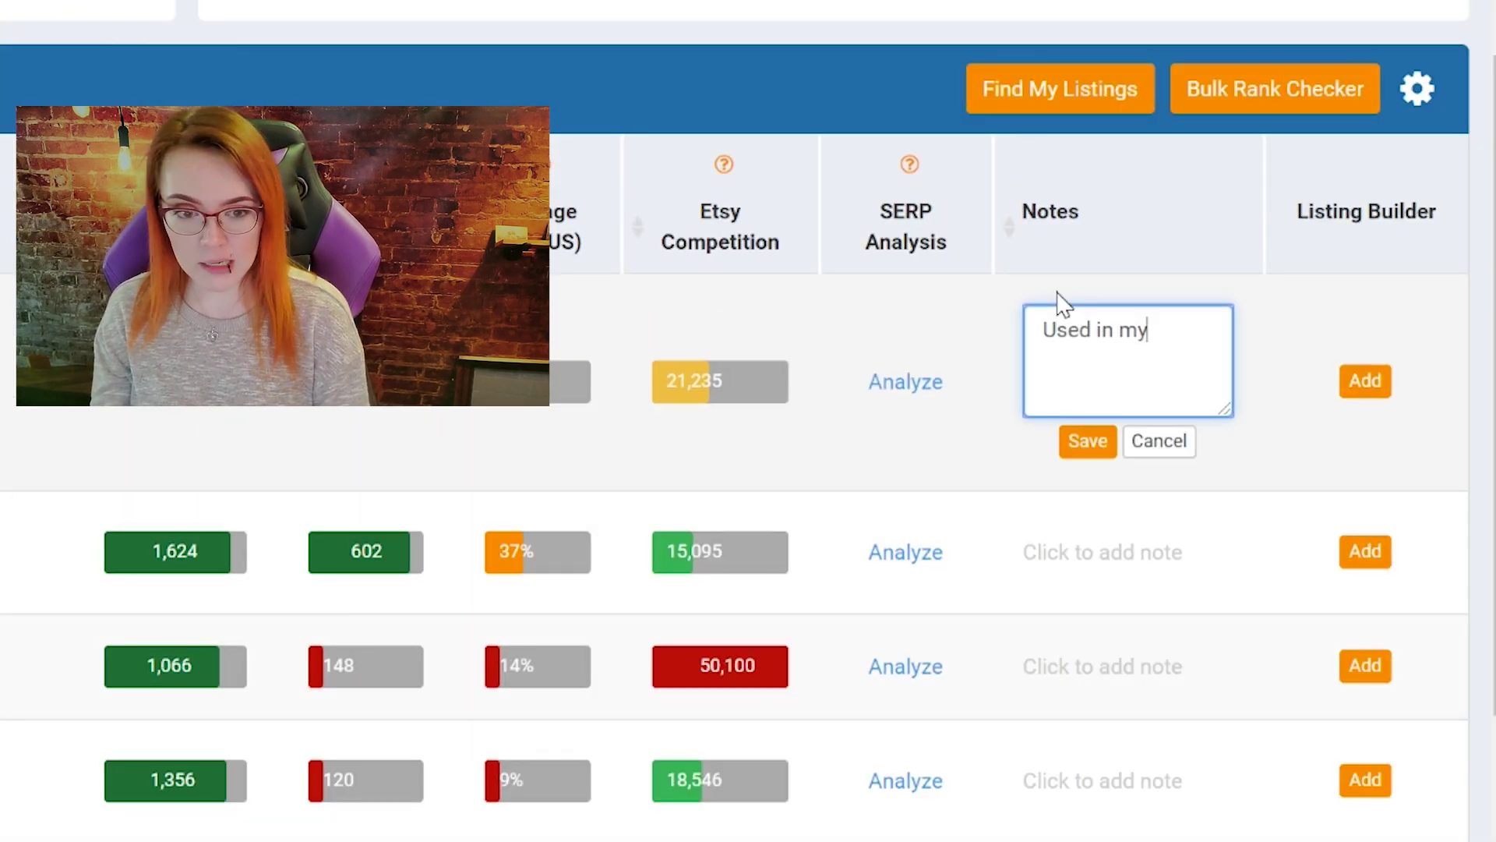
pyautogui.write(' red')
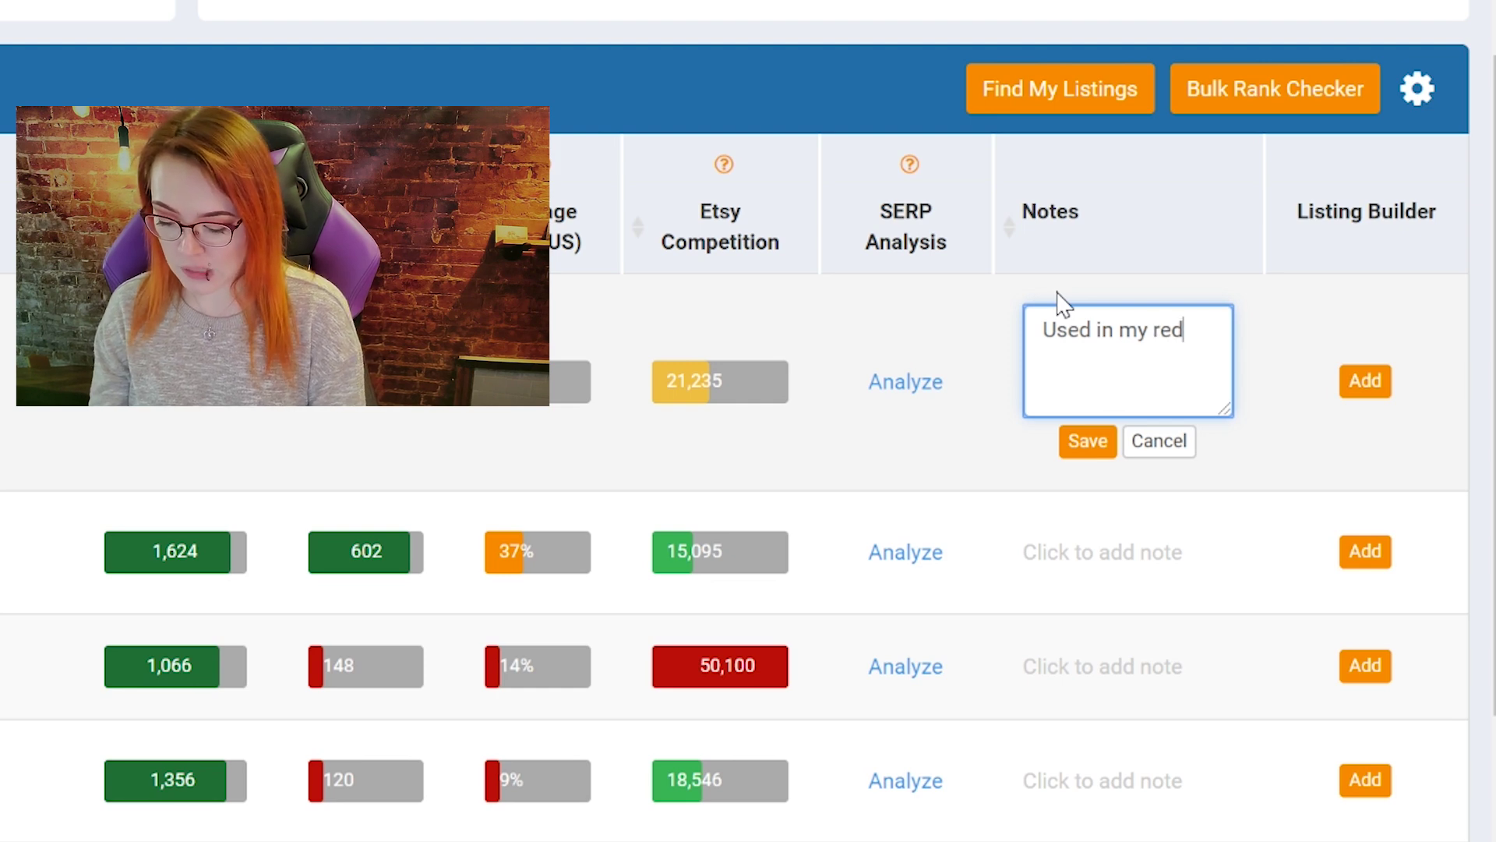
pyautogui.write(' flower listing')
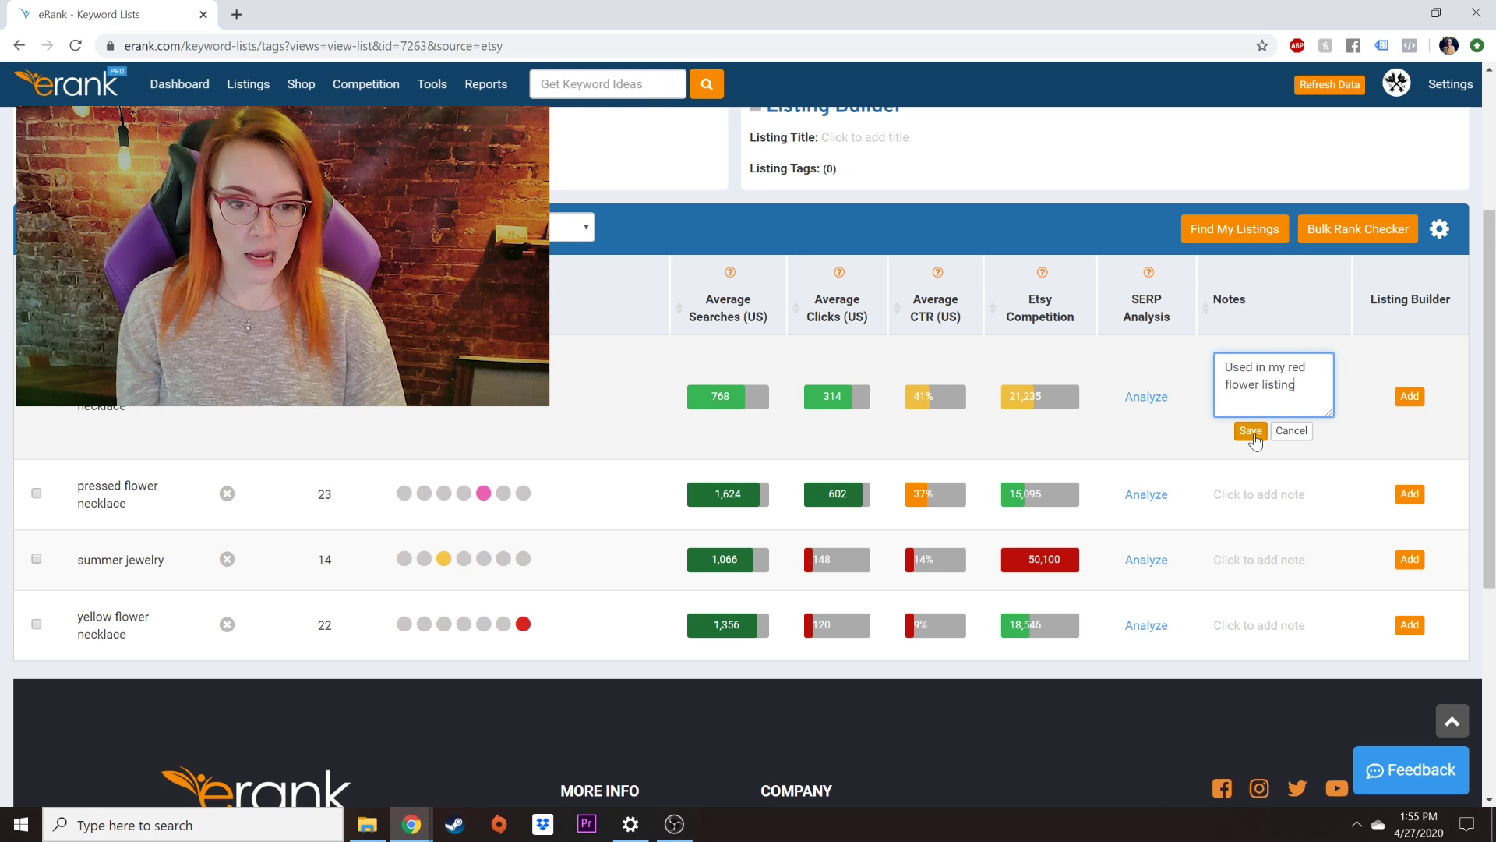
pyautogui.click(1251, 431)
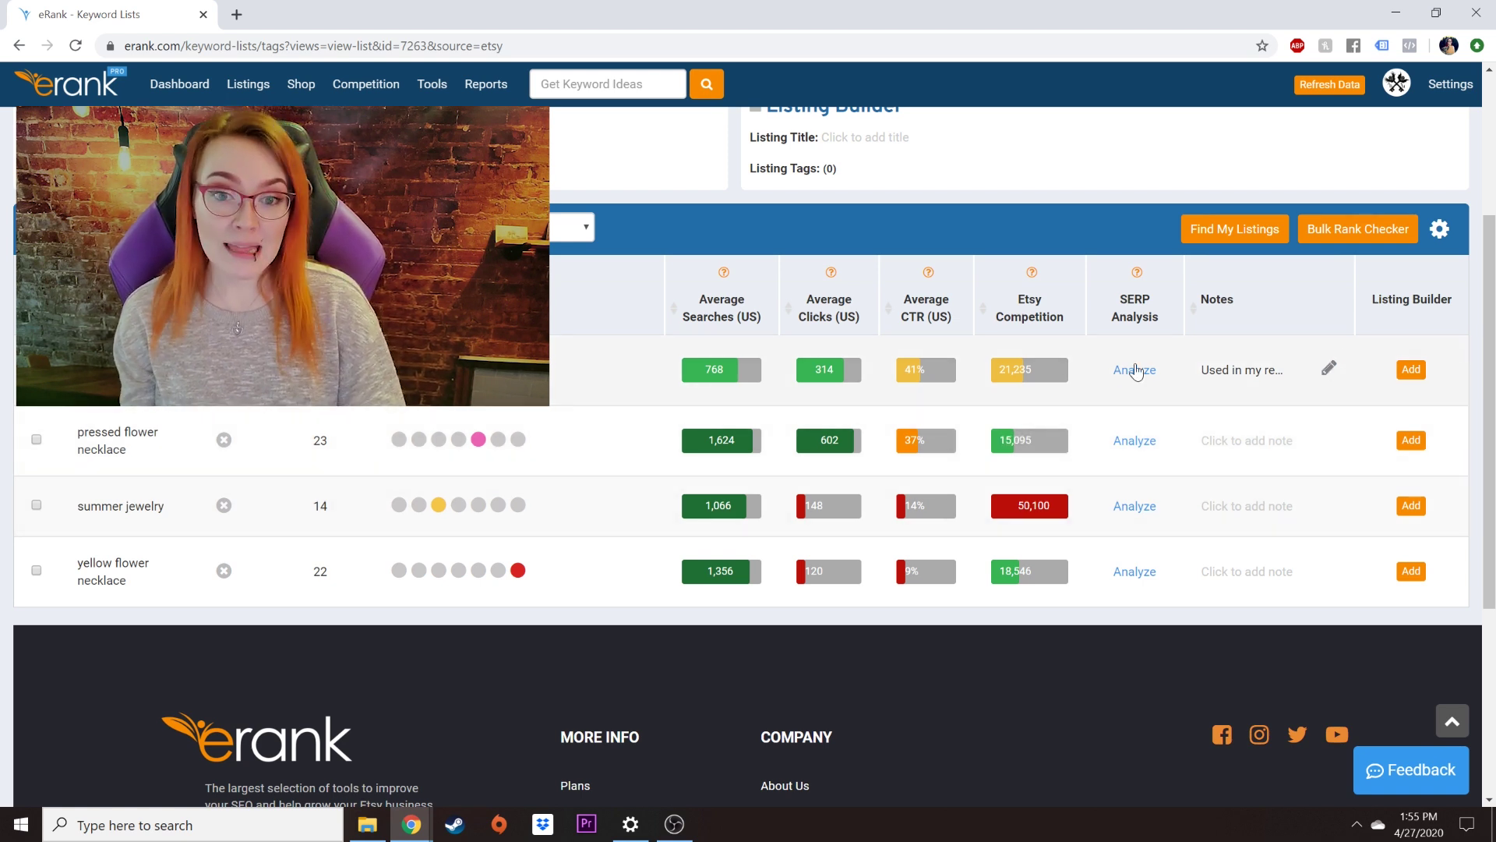
# Add flower girl necklace, pressed flower necklace, summer jewelry and yellow flower necklace to the Listing Builder
pyautogui.scroll(2, 1184, 397)
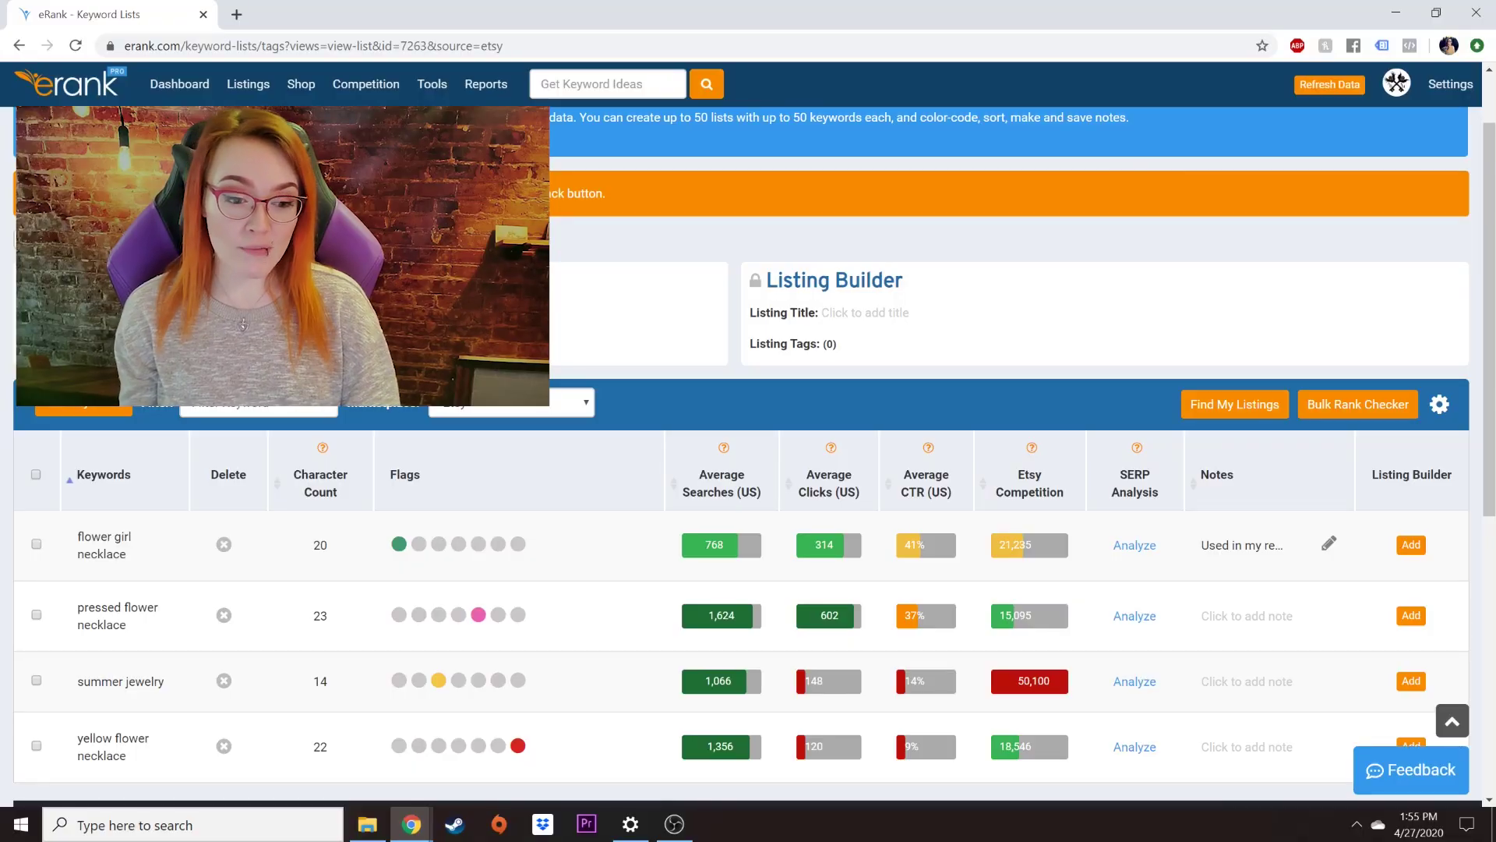
pyautogui.scroll(-4, 1340, 485)
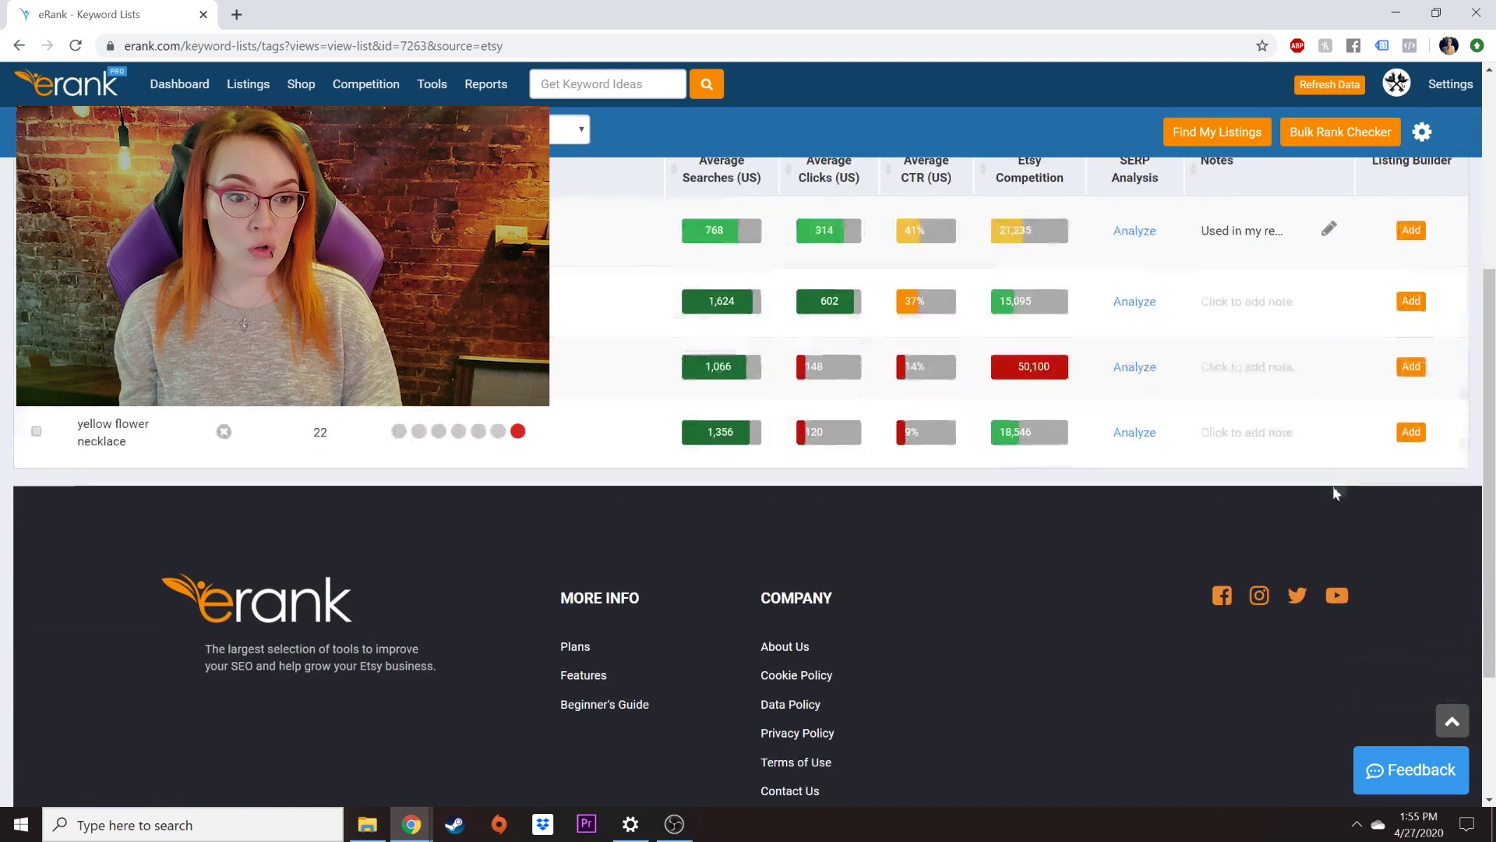
pyautogui.click(1409, 230)
pyautogui.scroll(4, 1403, 328)
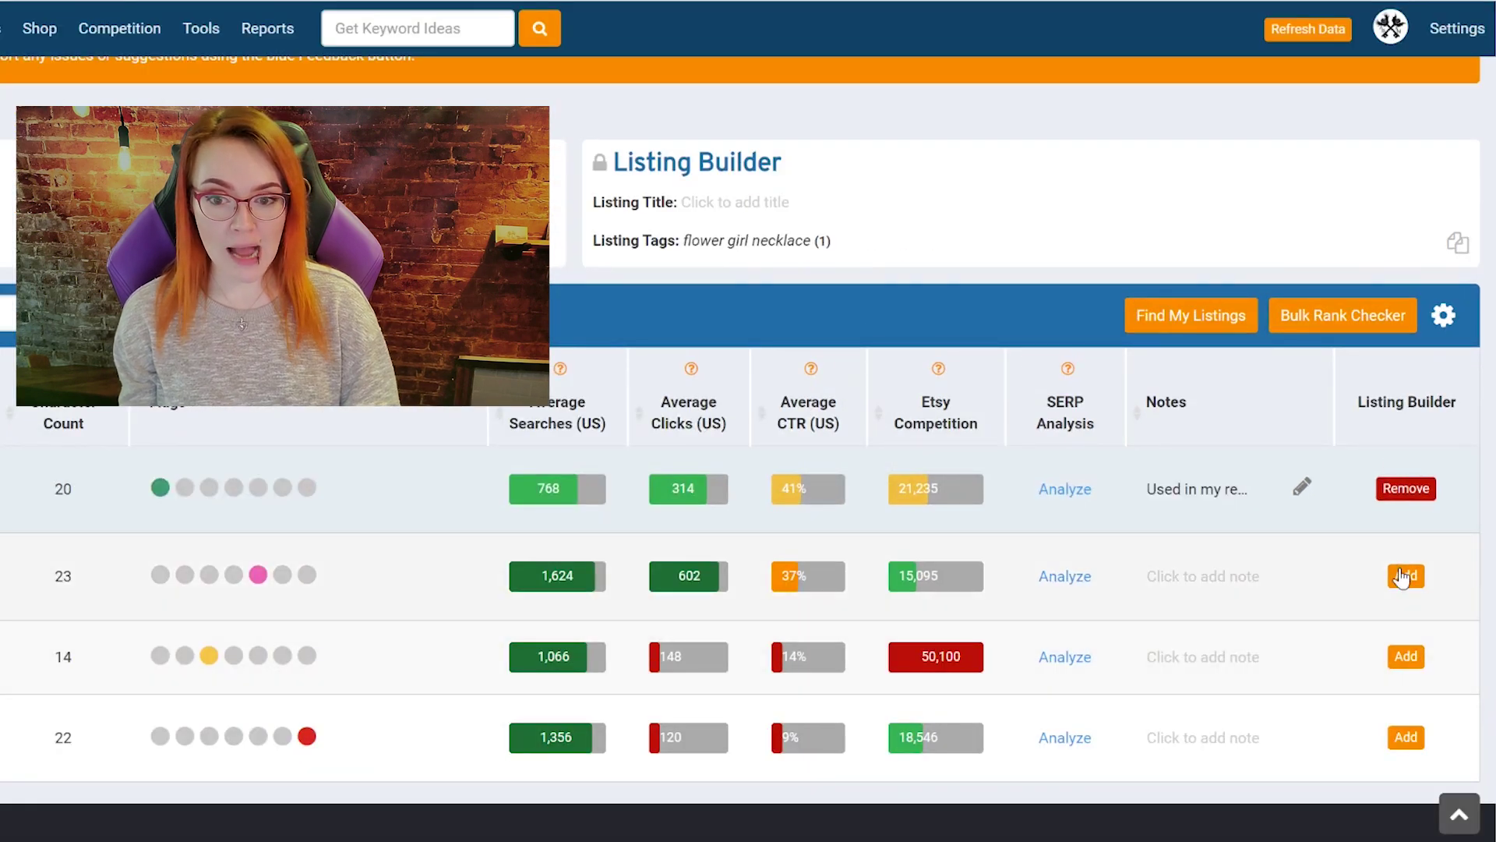
pyautogui.click(1406, 575)
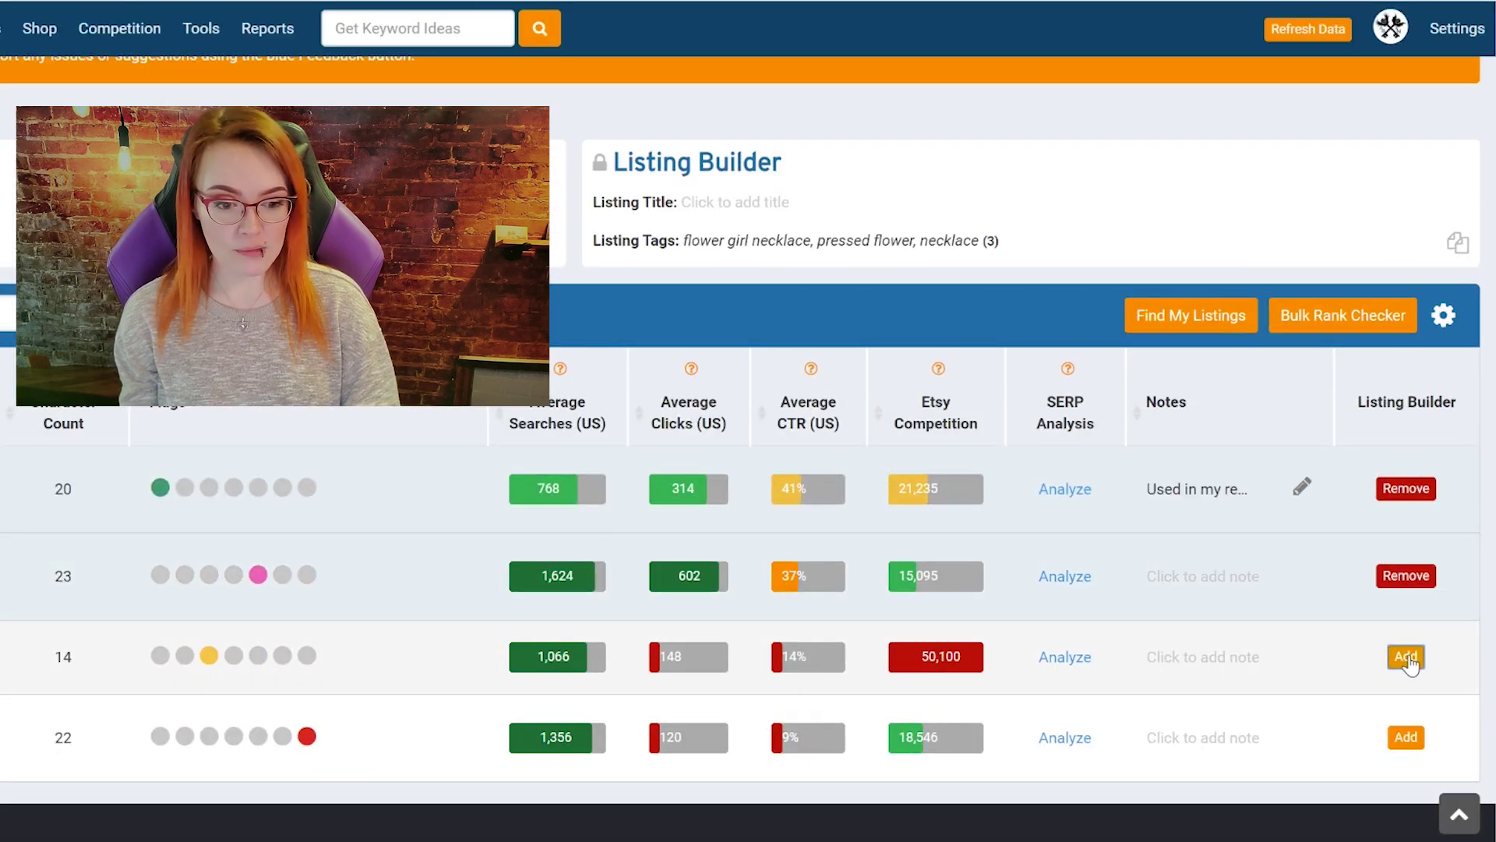
pyautogui.click(1407, 653)
pyautogui.click(1406, 733)
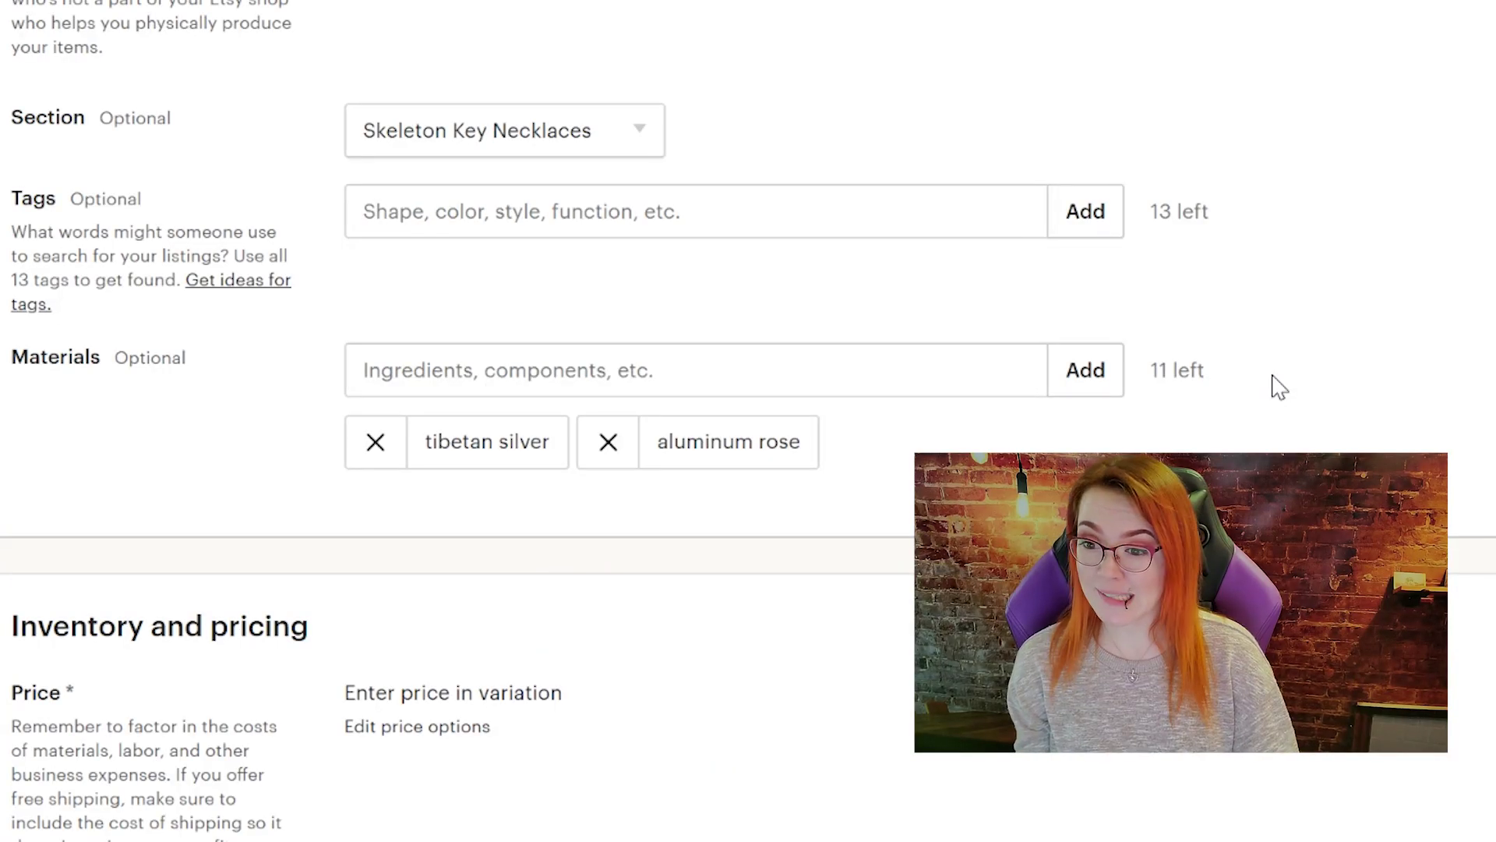
# Paste the copied Listing Builder keywords into the Etsy listing's Tags field as separate tags
pyautogui.click(506, 195)
pyautogui.click(505, 211)
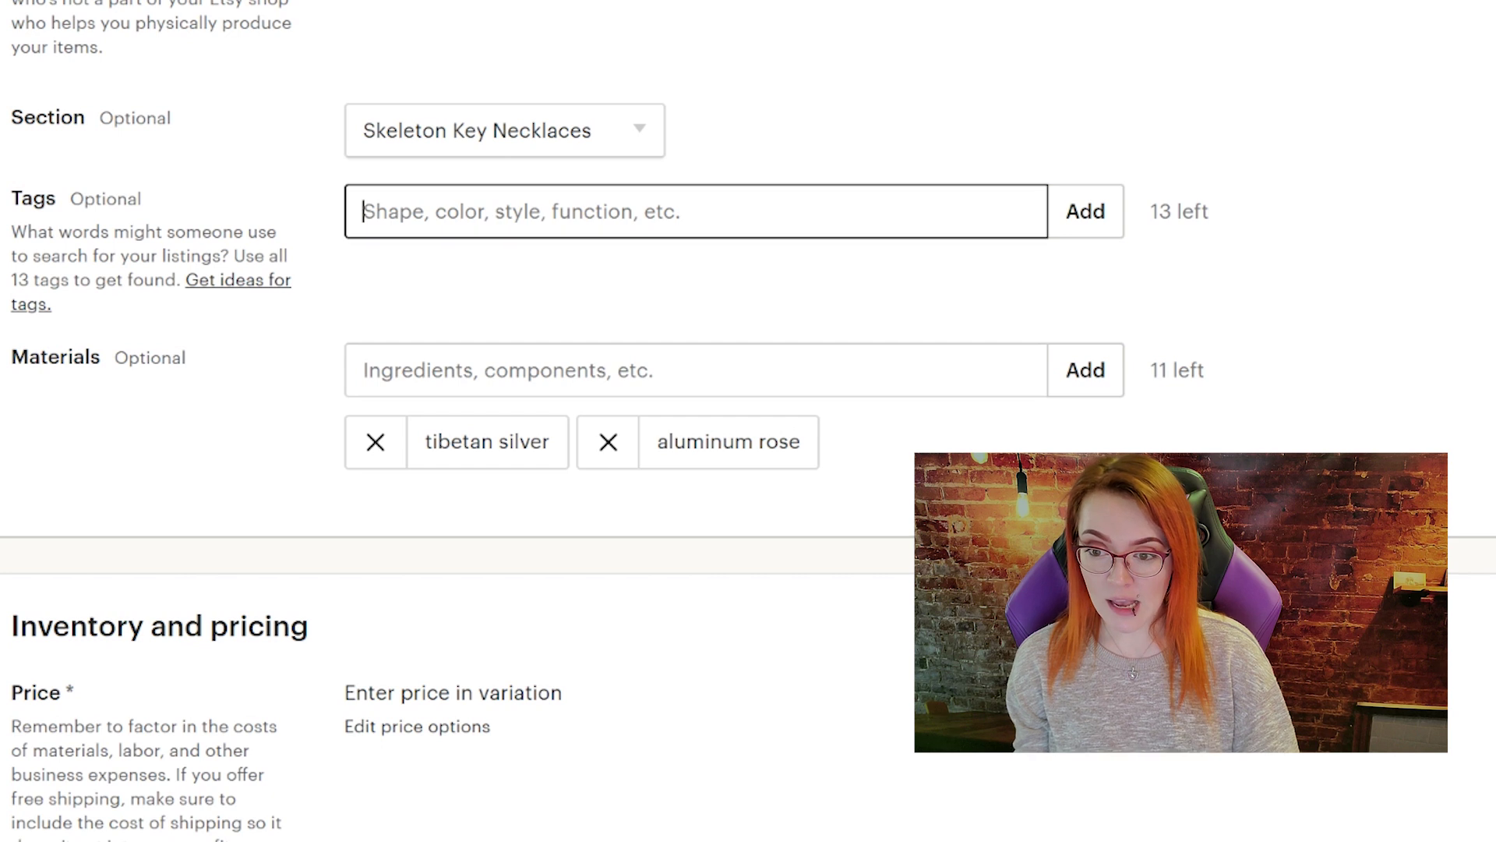
pyautogui.rightClick(481, 215)
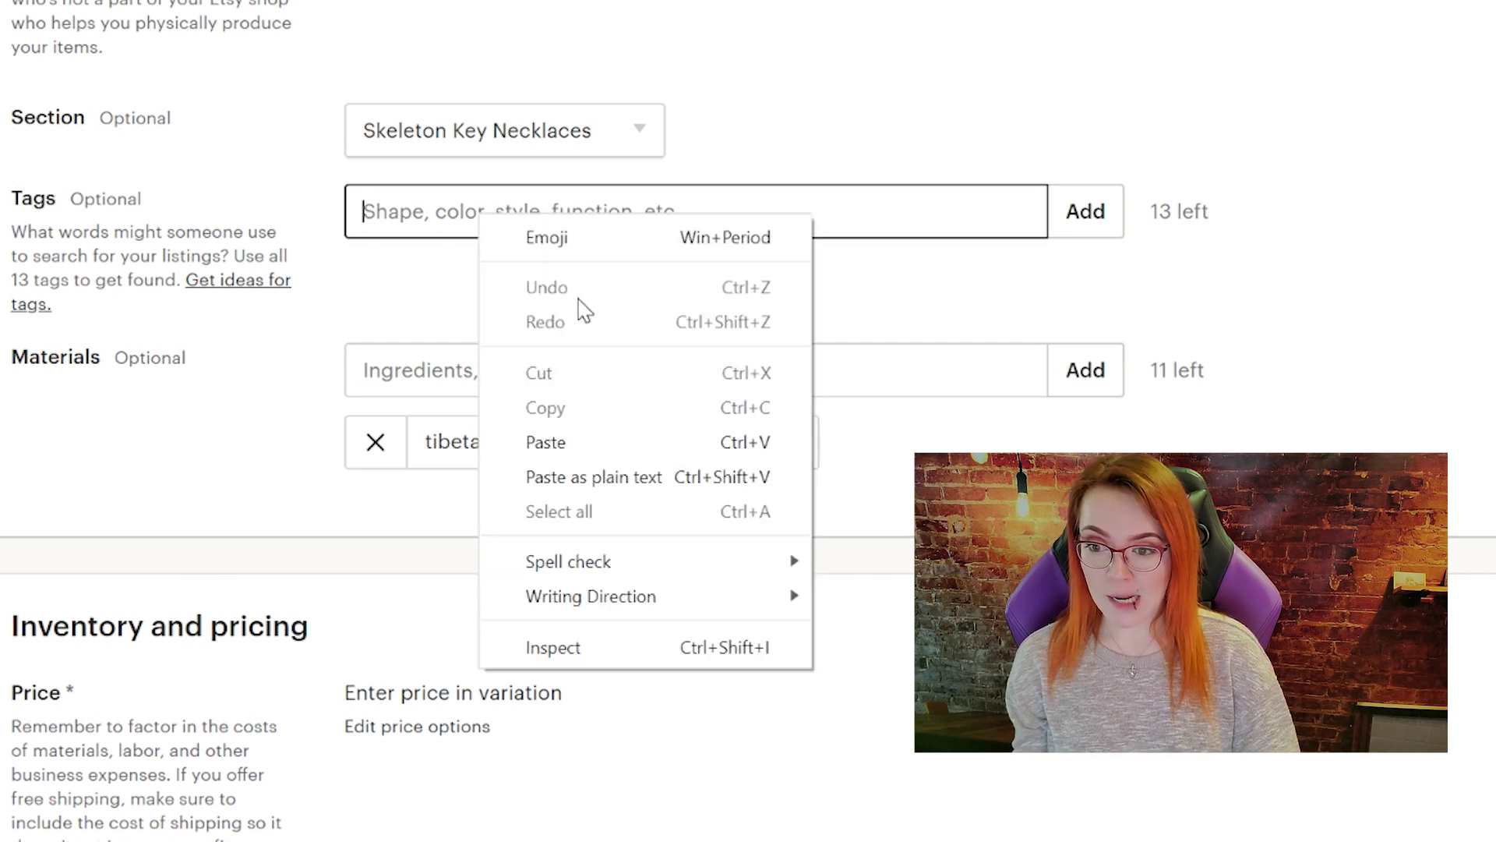
pyautogui.click(568, 441)
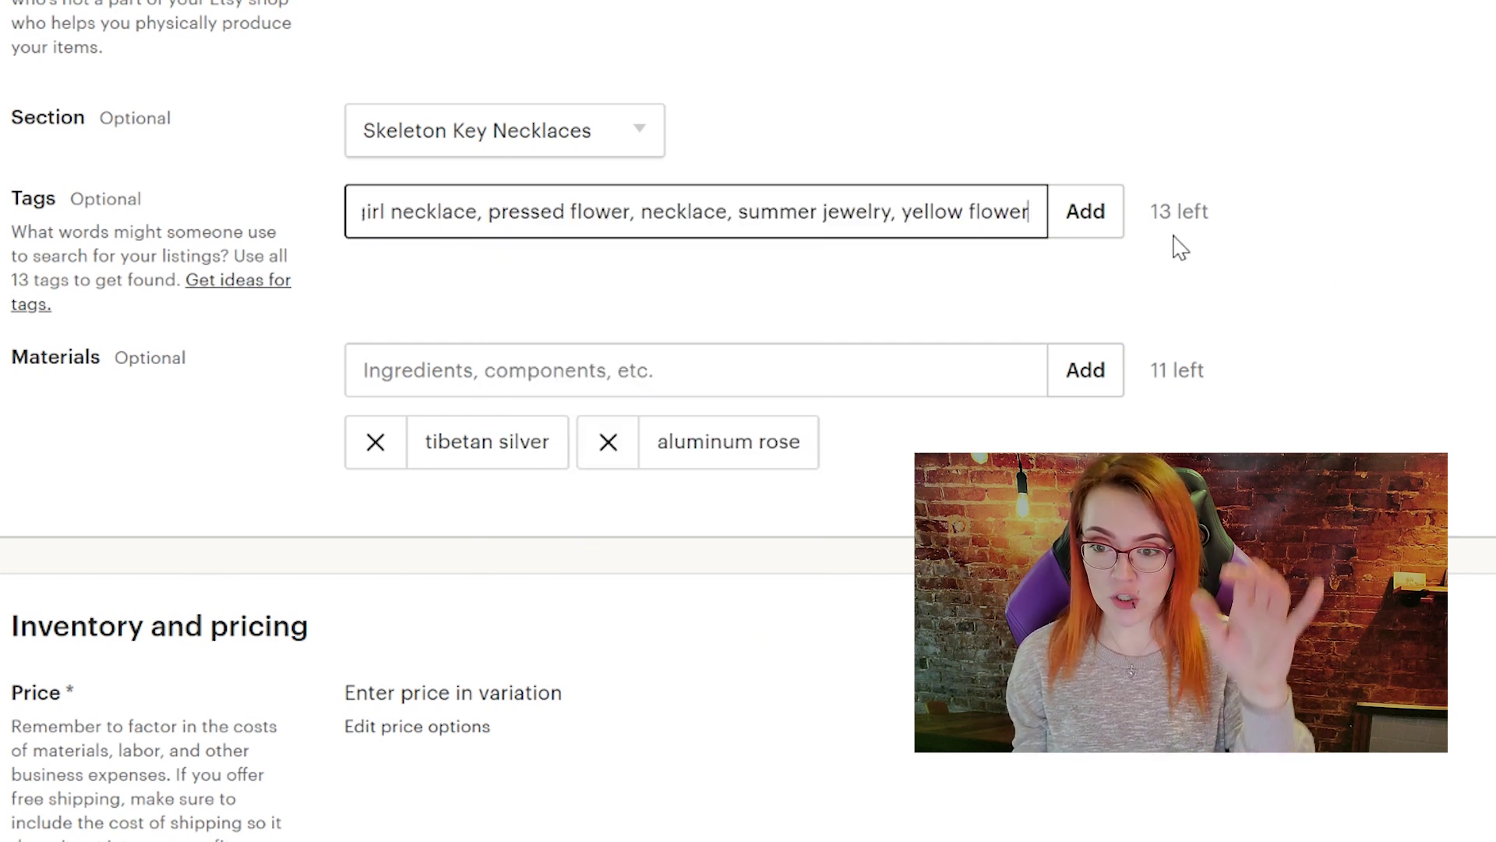
pyautogui.press('Return')
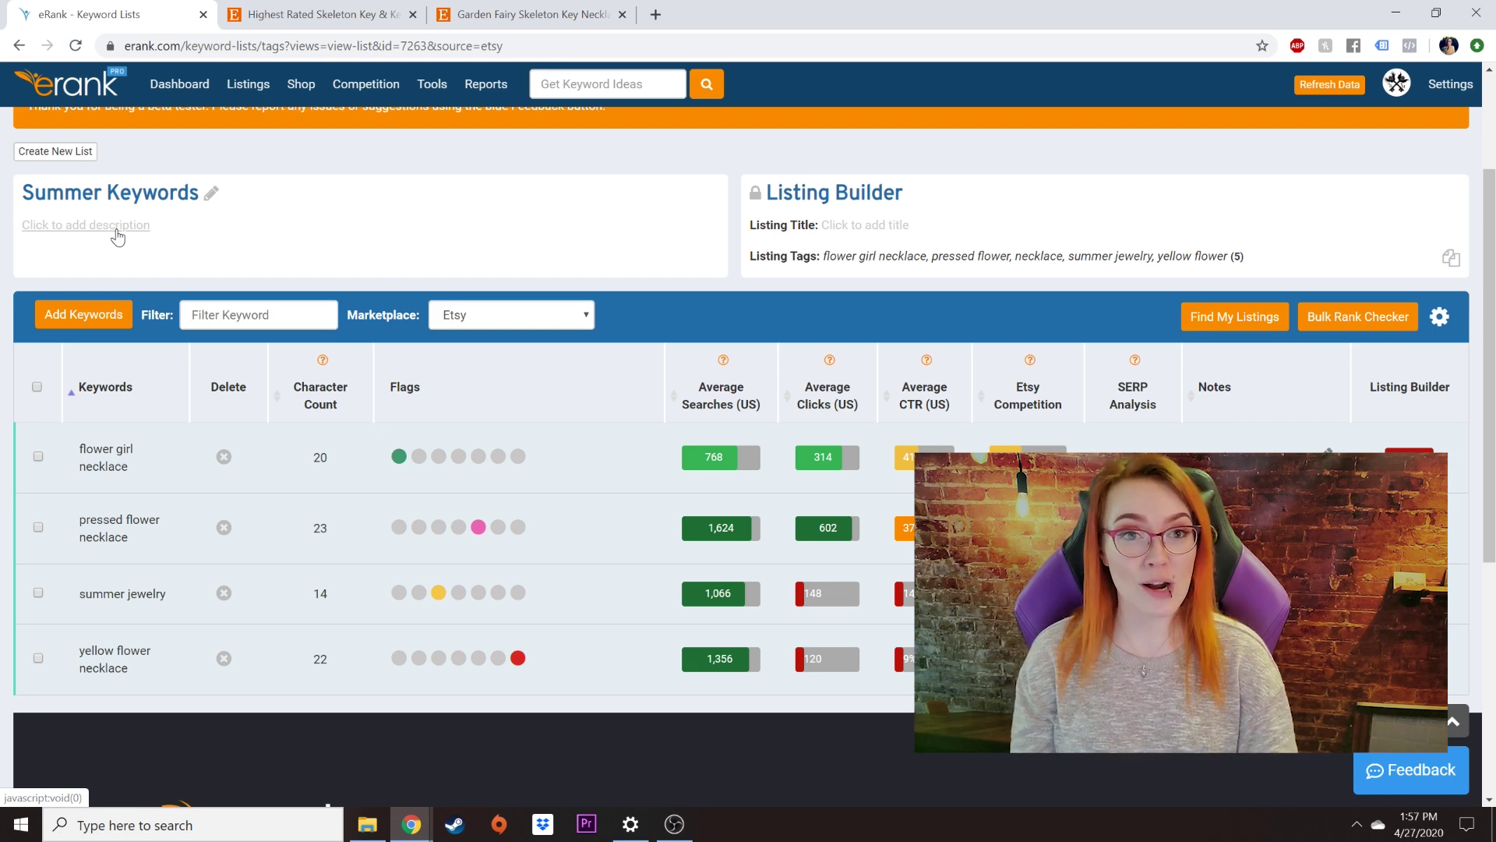
# Save the description 'Keywords for upcoming collection' on the Summer Keywords list
pyautogui.click(122, 225)
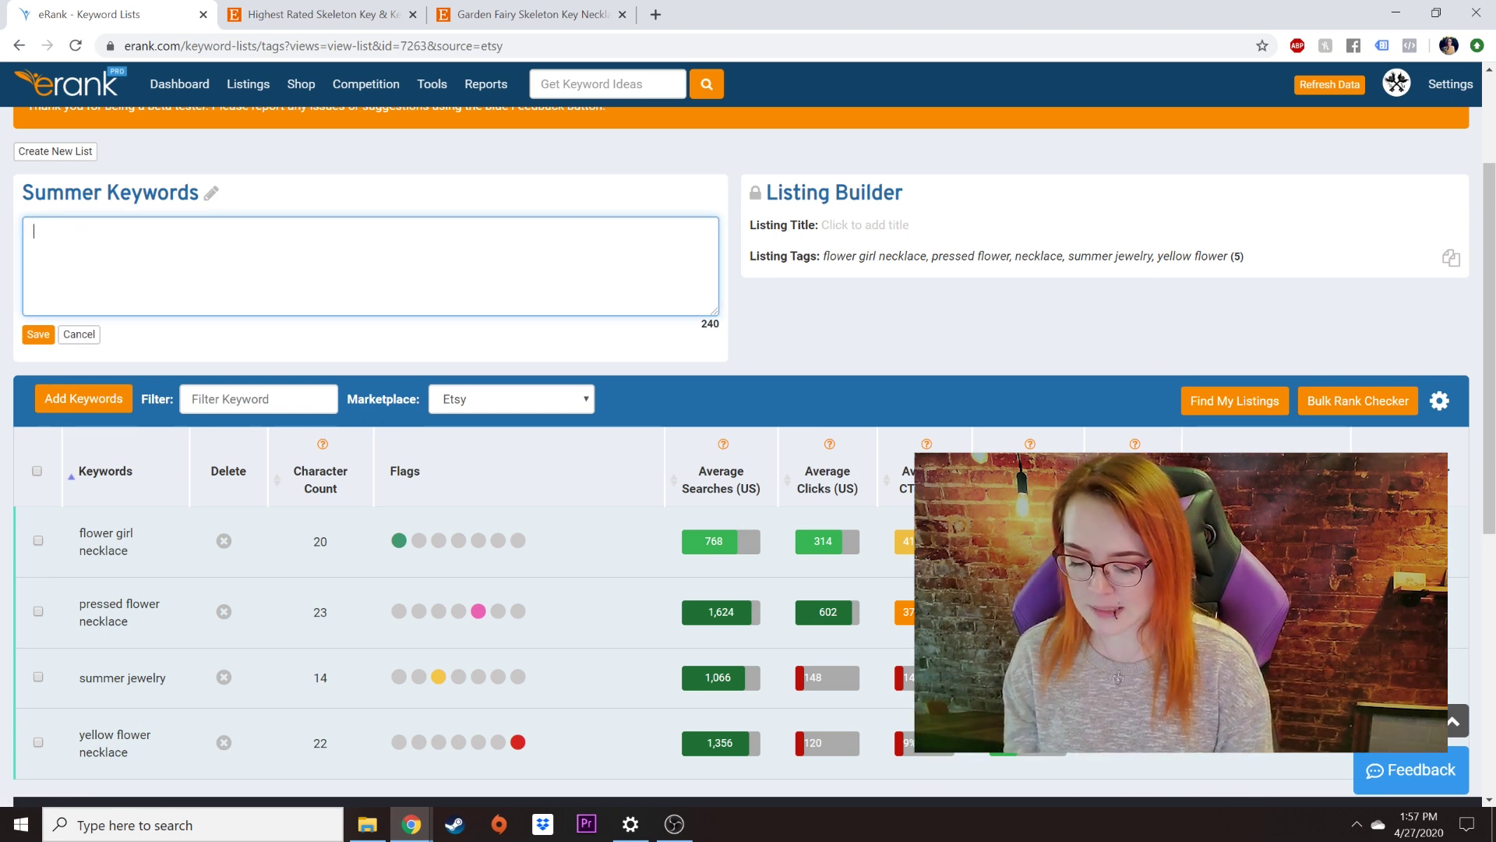
pyautogui.write('K')
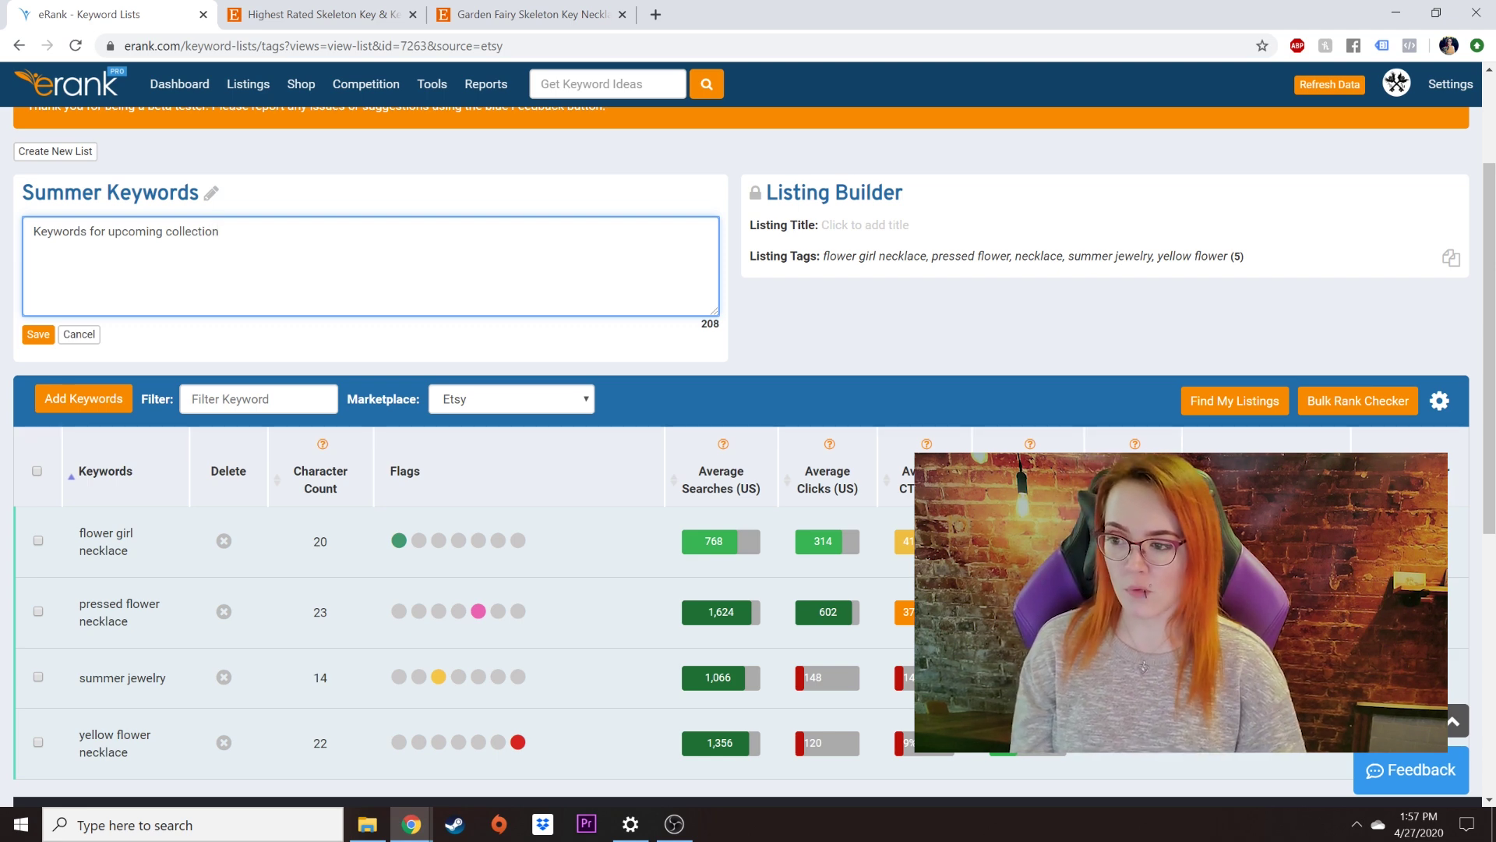
pyautogui.click(39, 334)
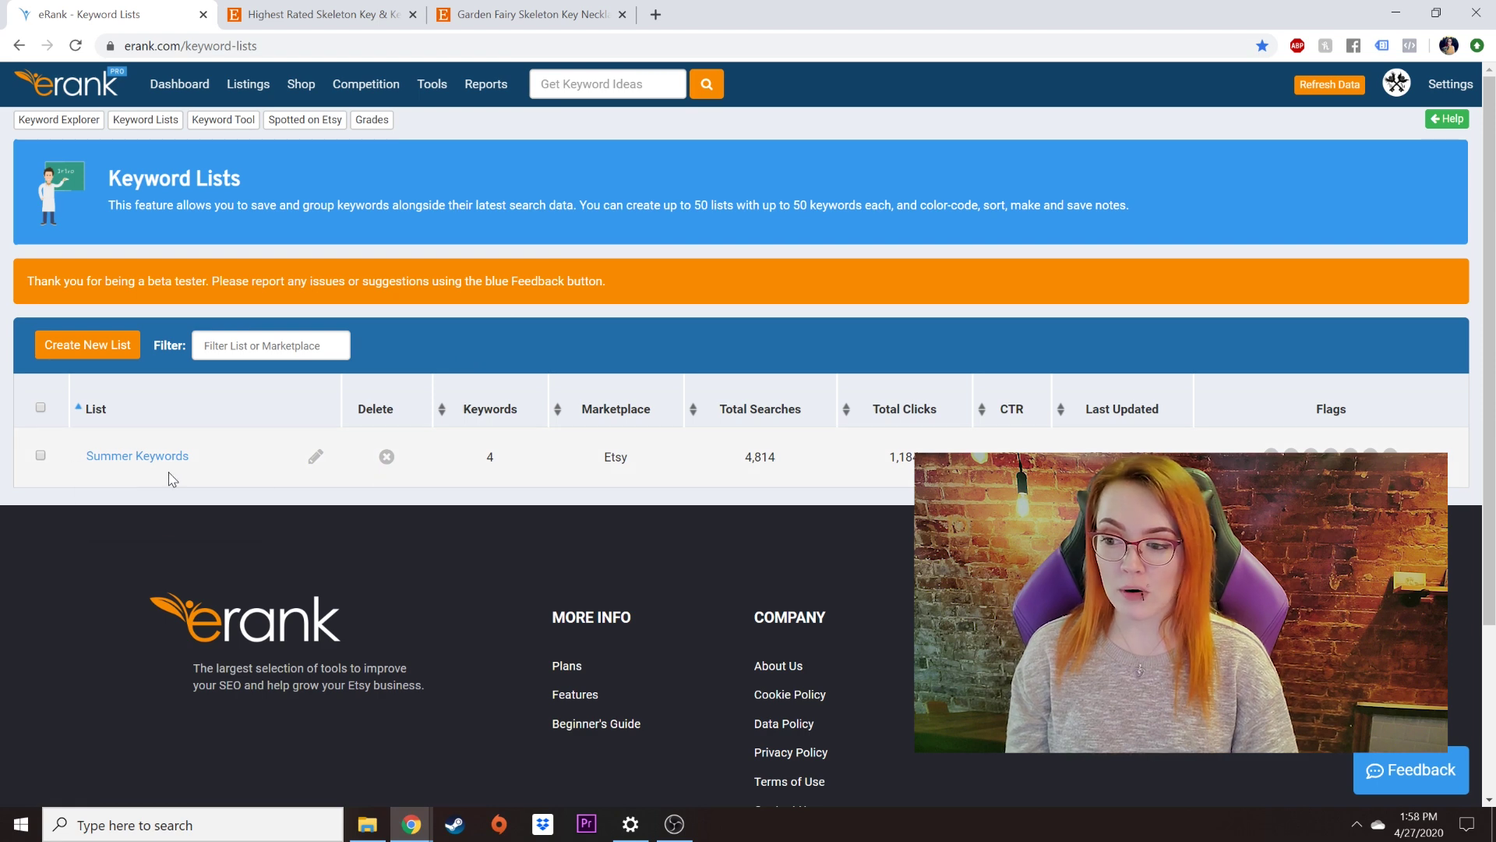
# Create a new keyword list named 'Fall Keywords'
pyautogui.moveTo(168, 463)
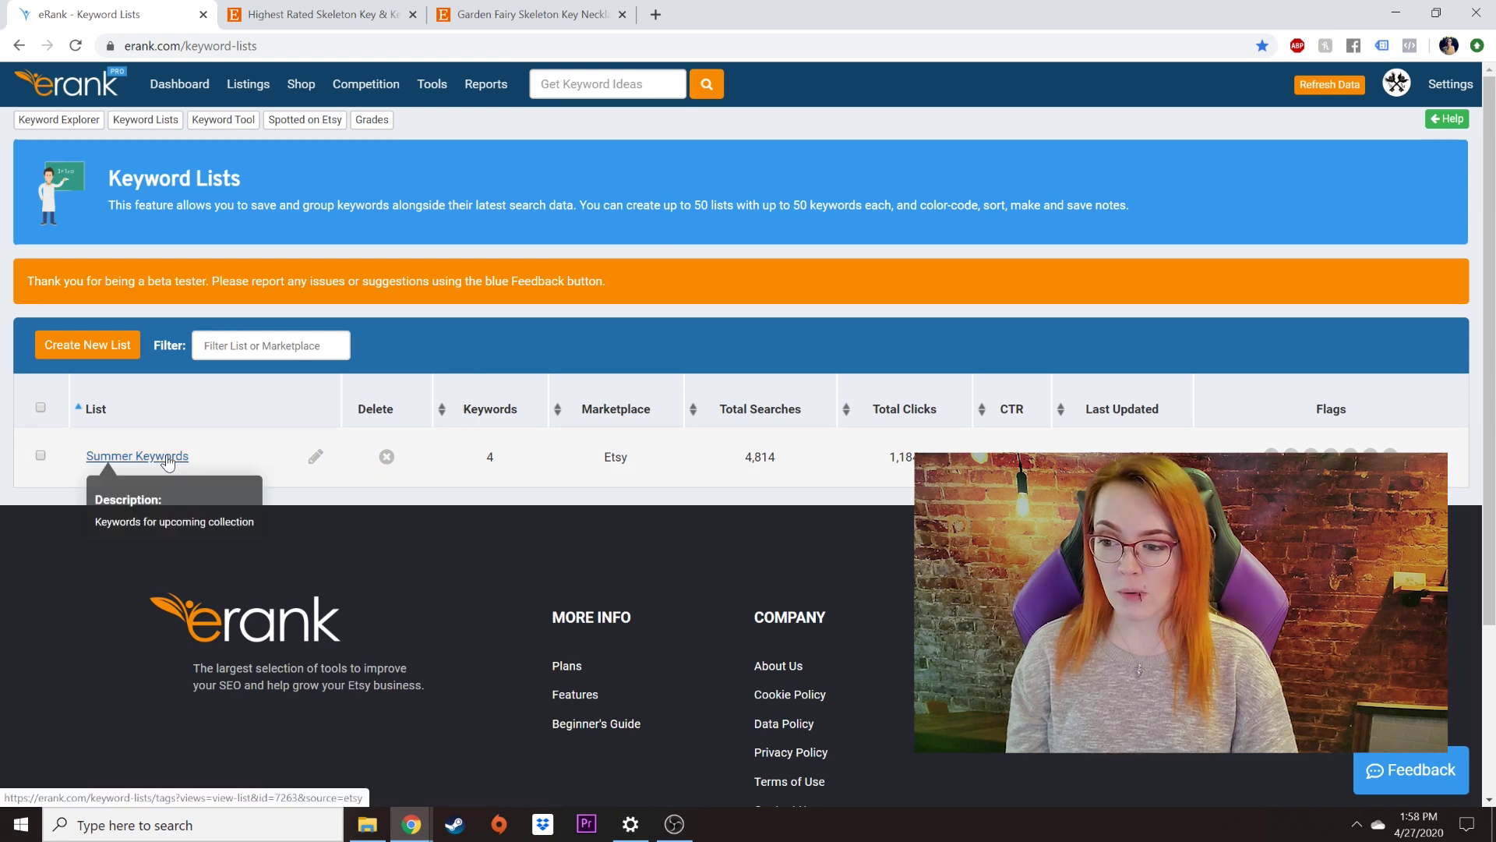
pyautogui.click(90, 345)
pyautogui.write('Fall')
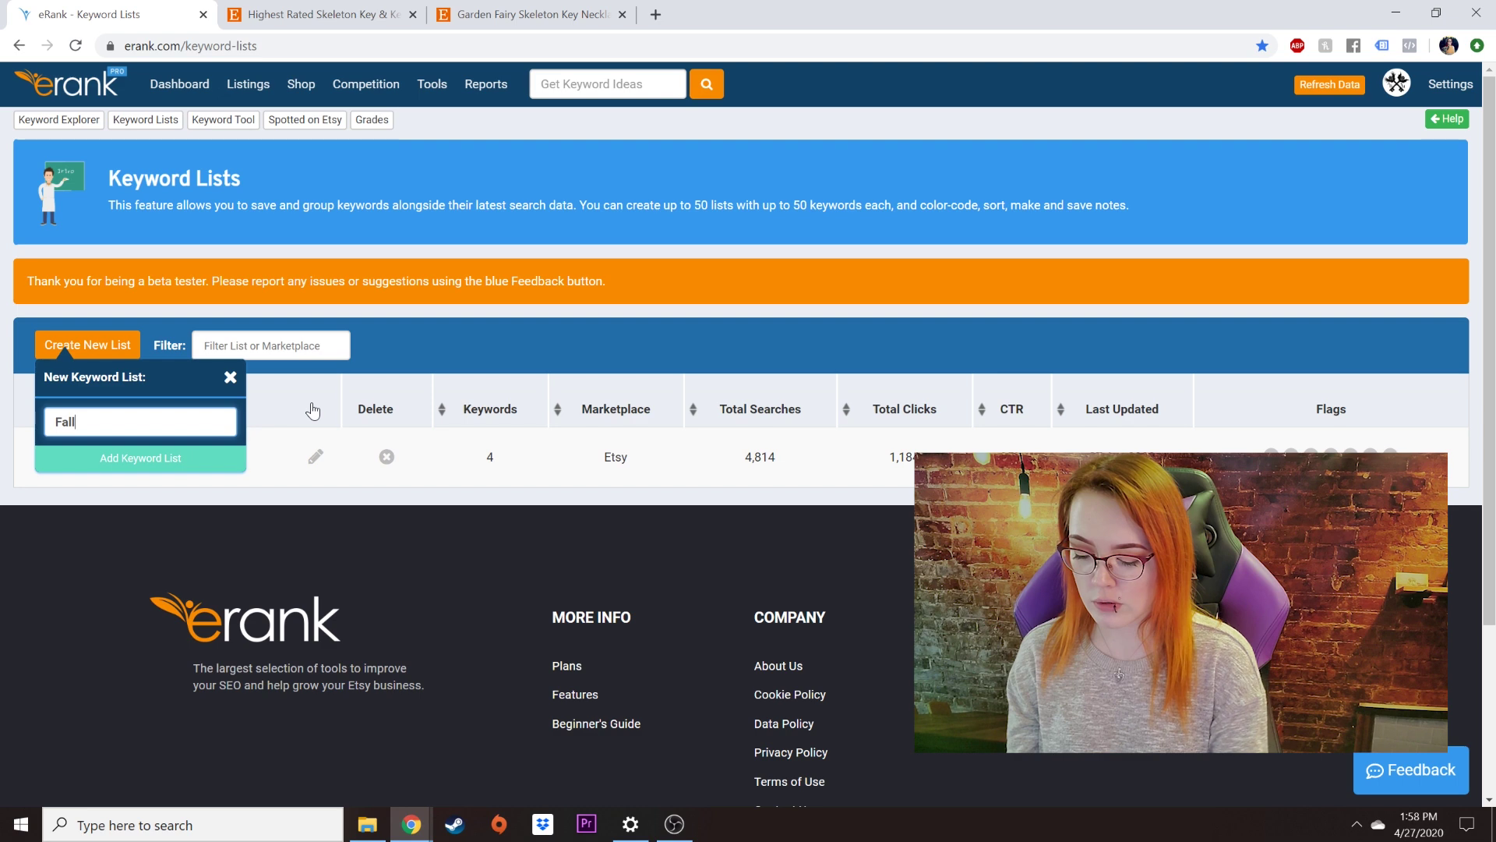
pyautogui.write(' Keyw')
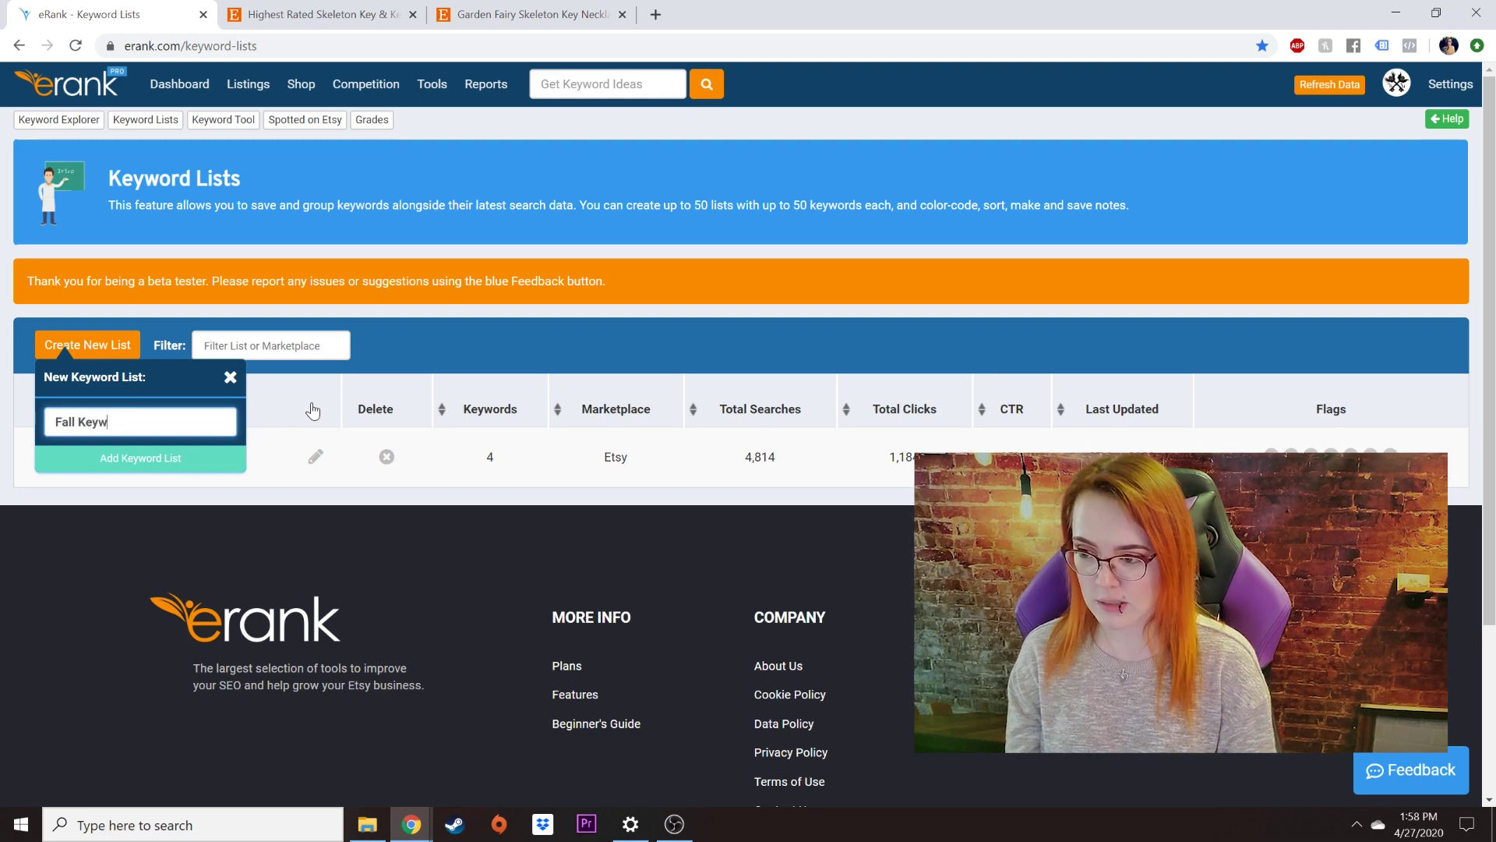
pyautogui.write('ords')
pyautogui.press('Return')
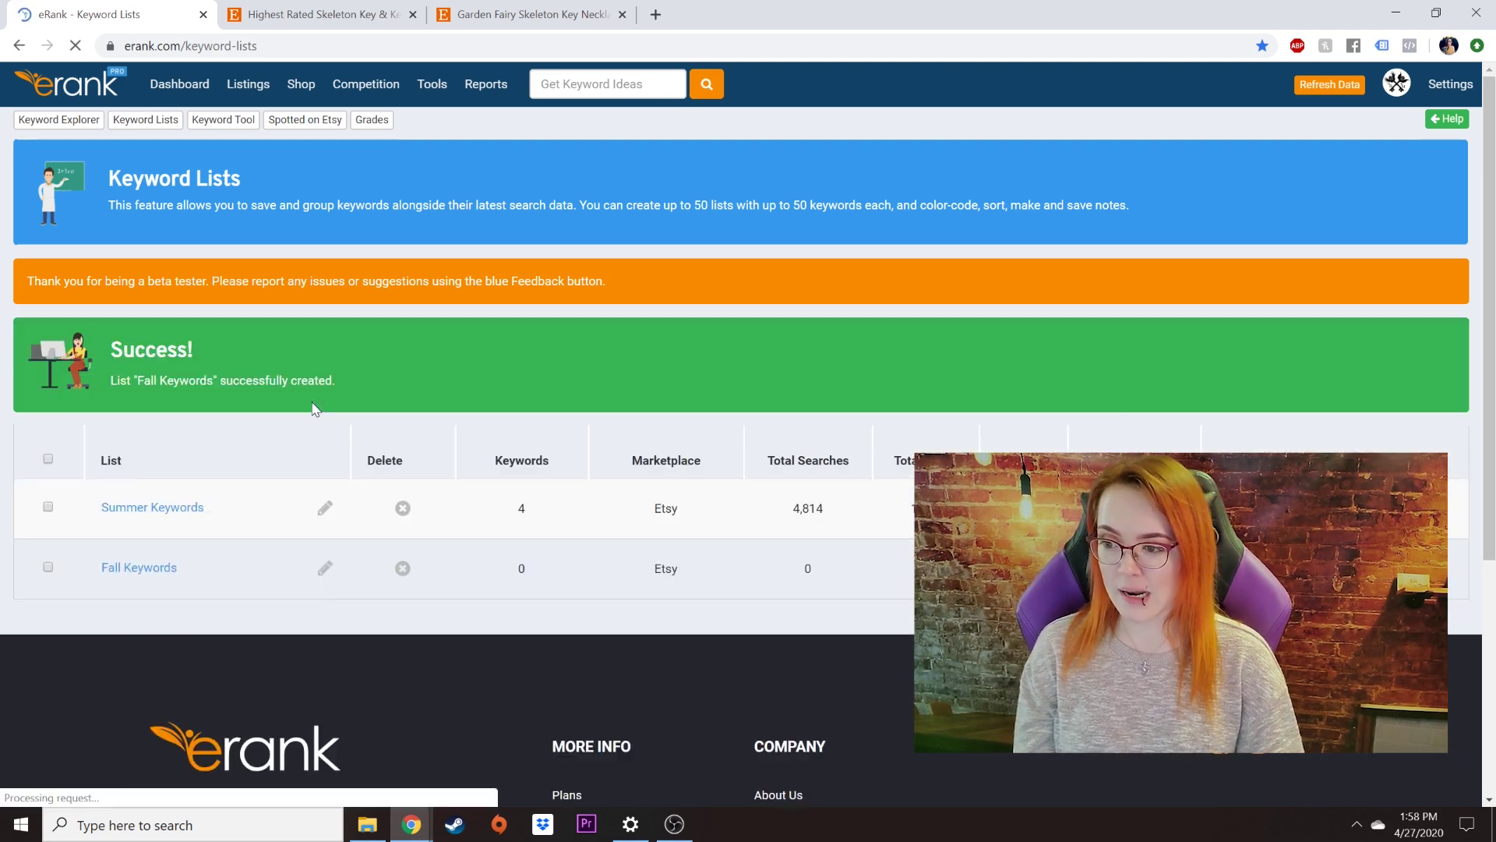
pyautogui.scroll(-1, 334, 402)
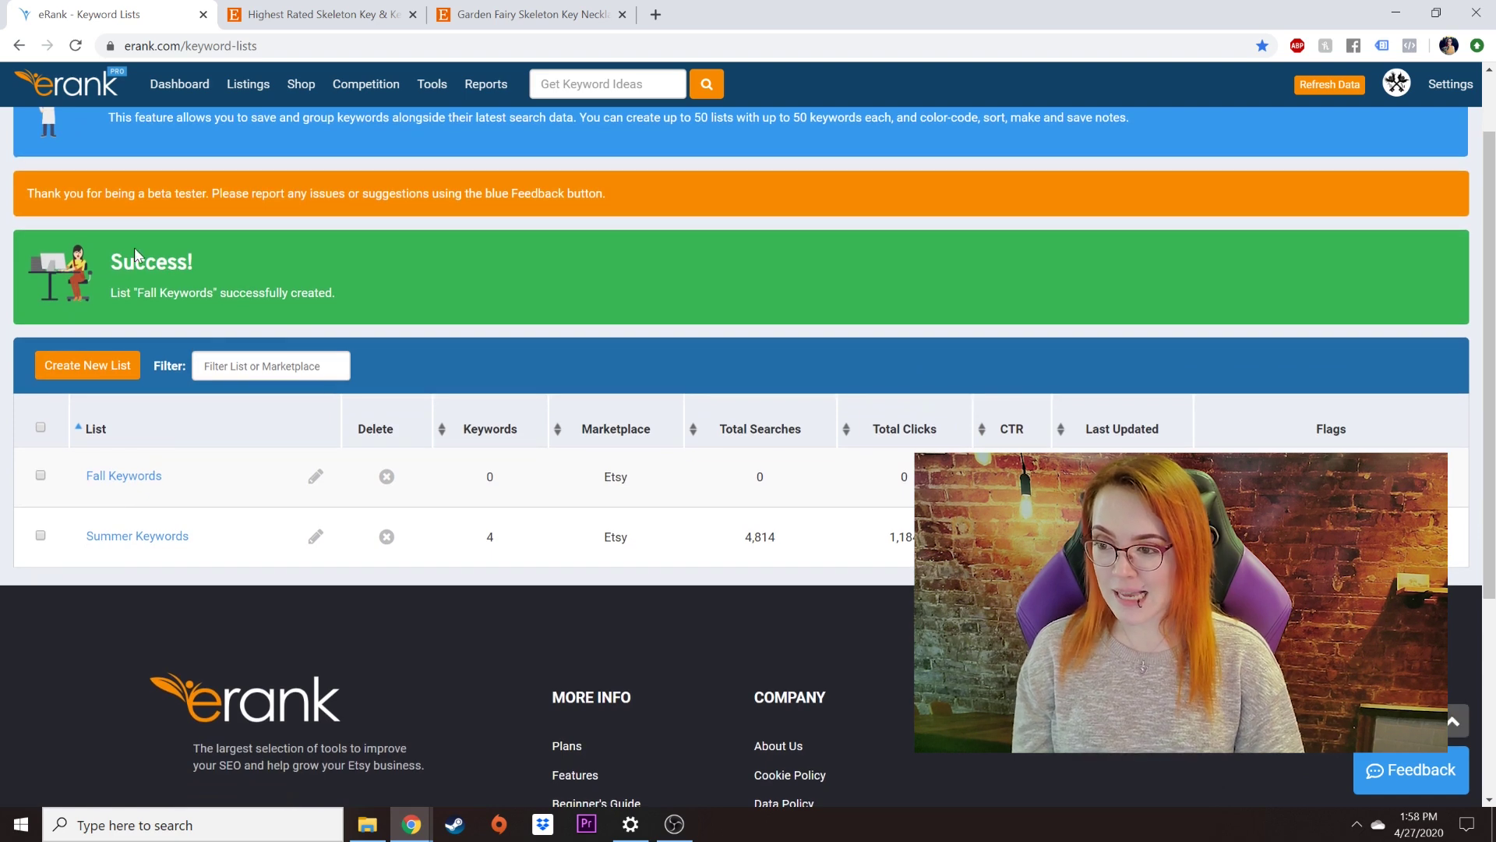
pyautogui.moveTo(133, 293); pyautogui.dragTo(217, 279)
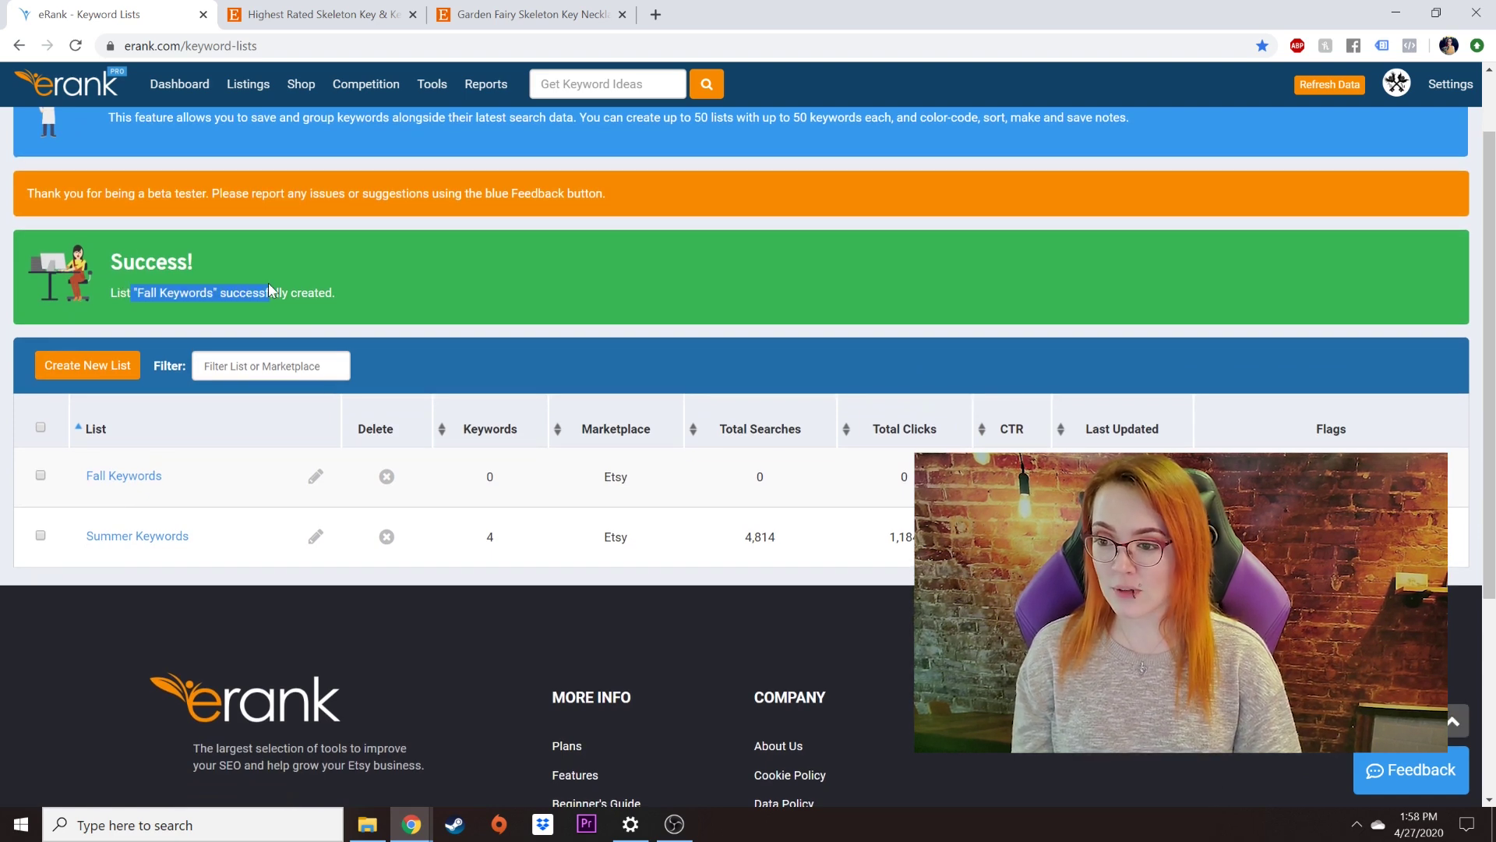
pyautogui.scroll(-3, 443, 304)
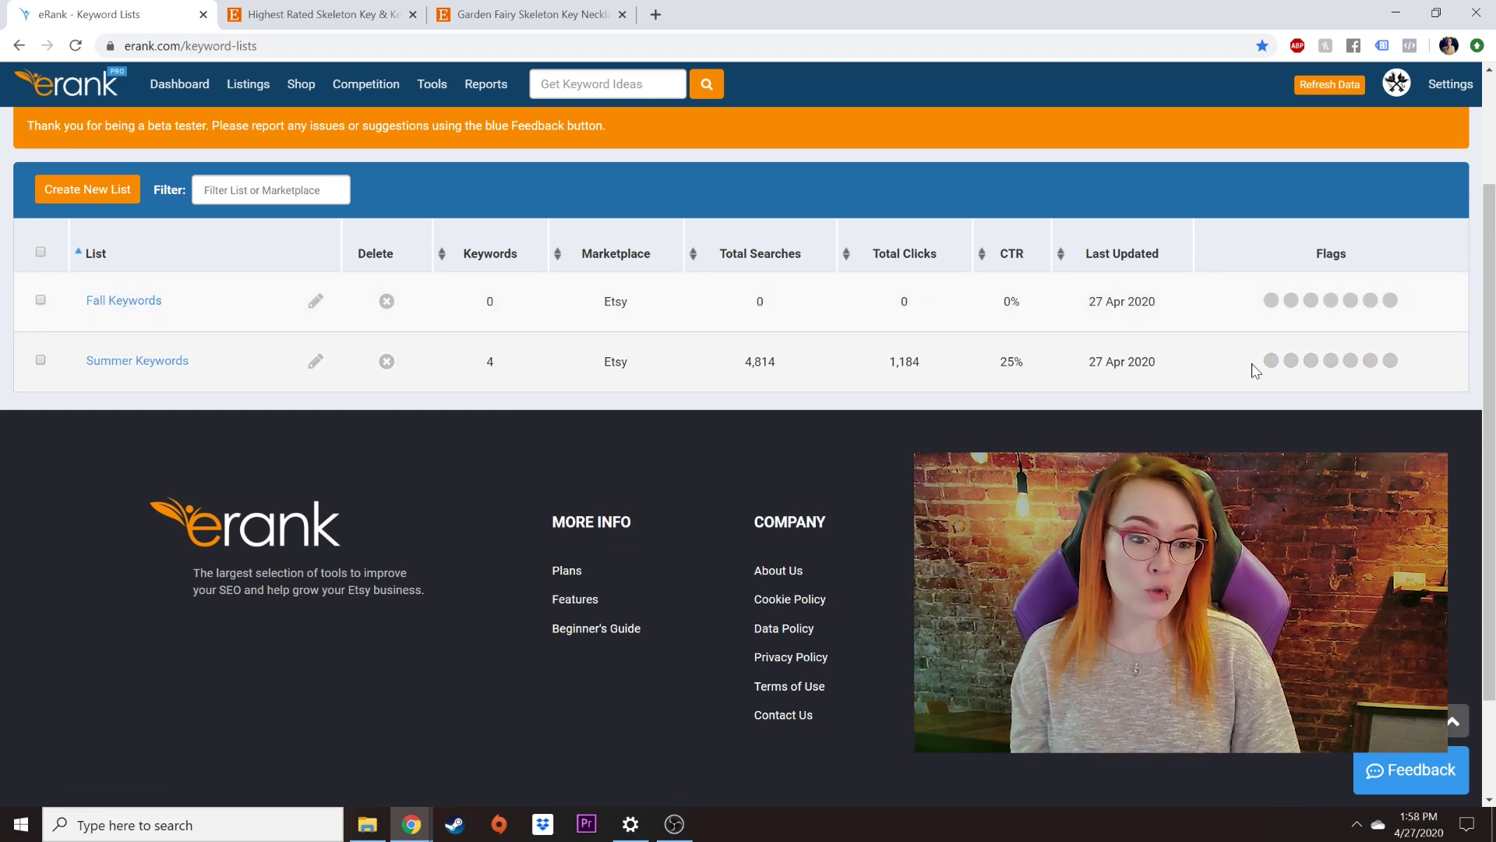
# Flag Fall Keywords green and Summer Keywords pink, then return to Keyword Explorer
pyautogui.click(1290, 300)
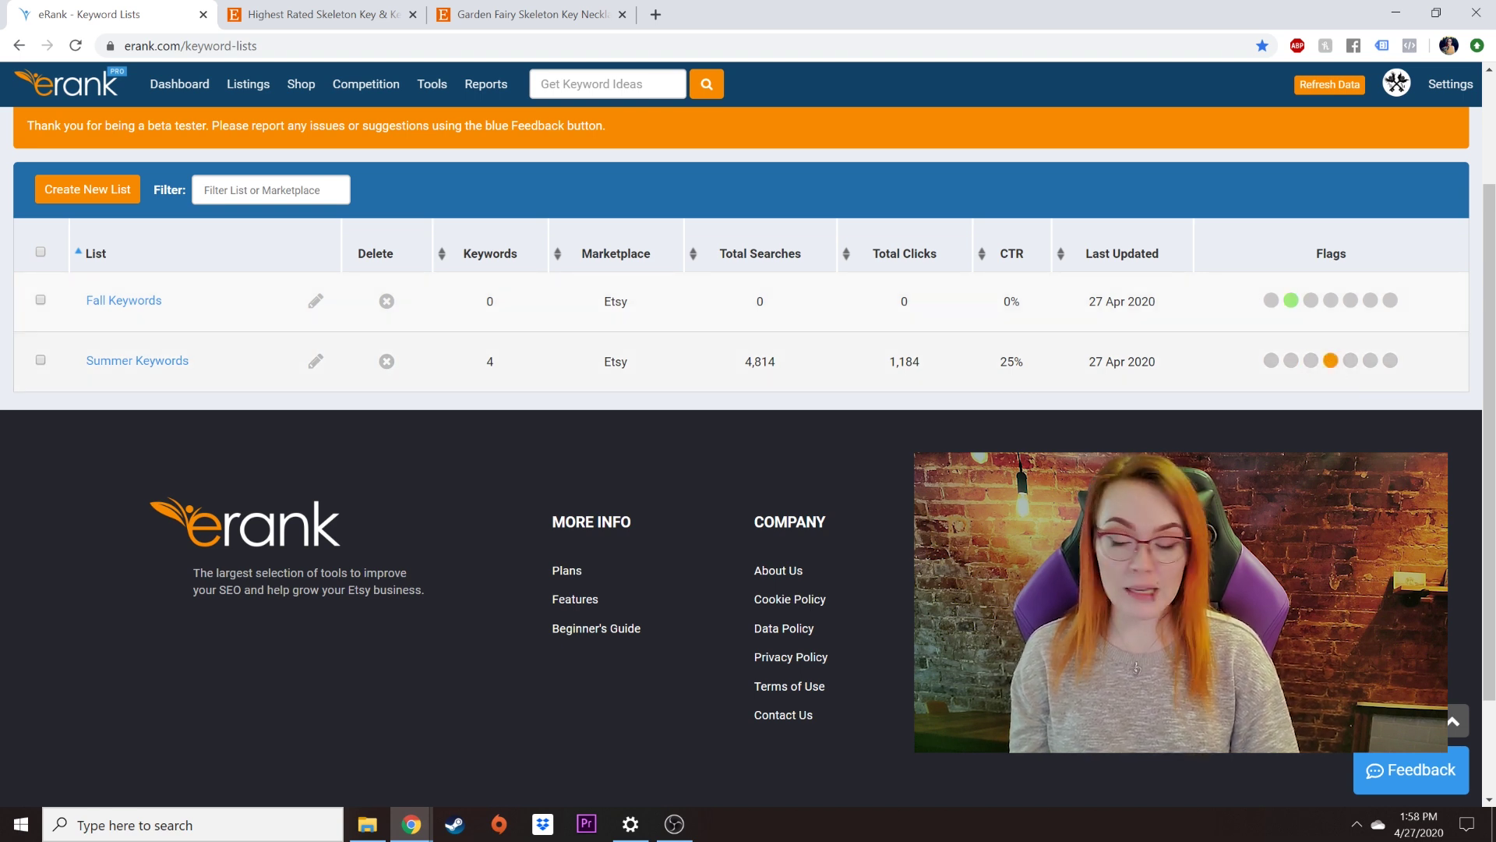
pyautogui.click(1350, 360)
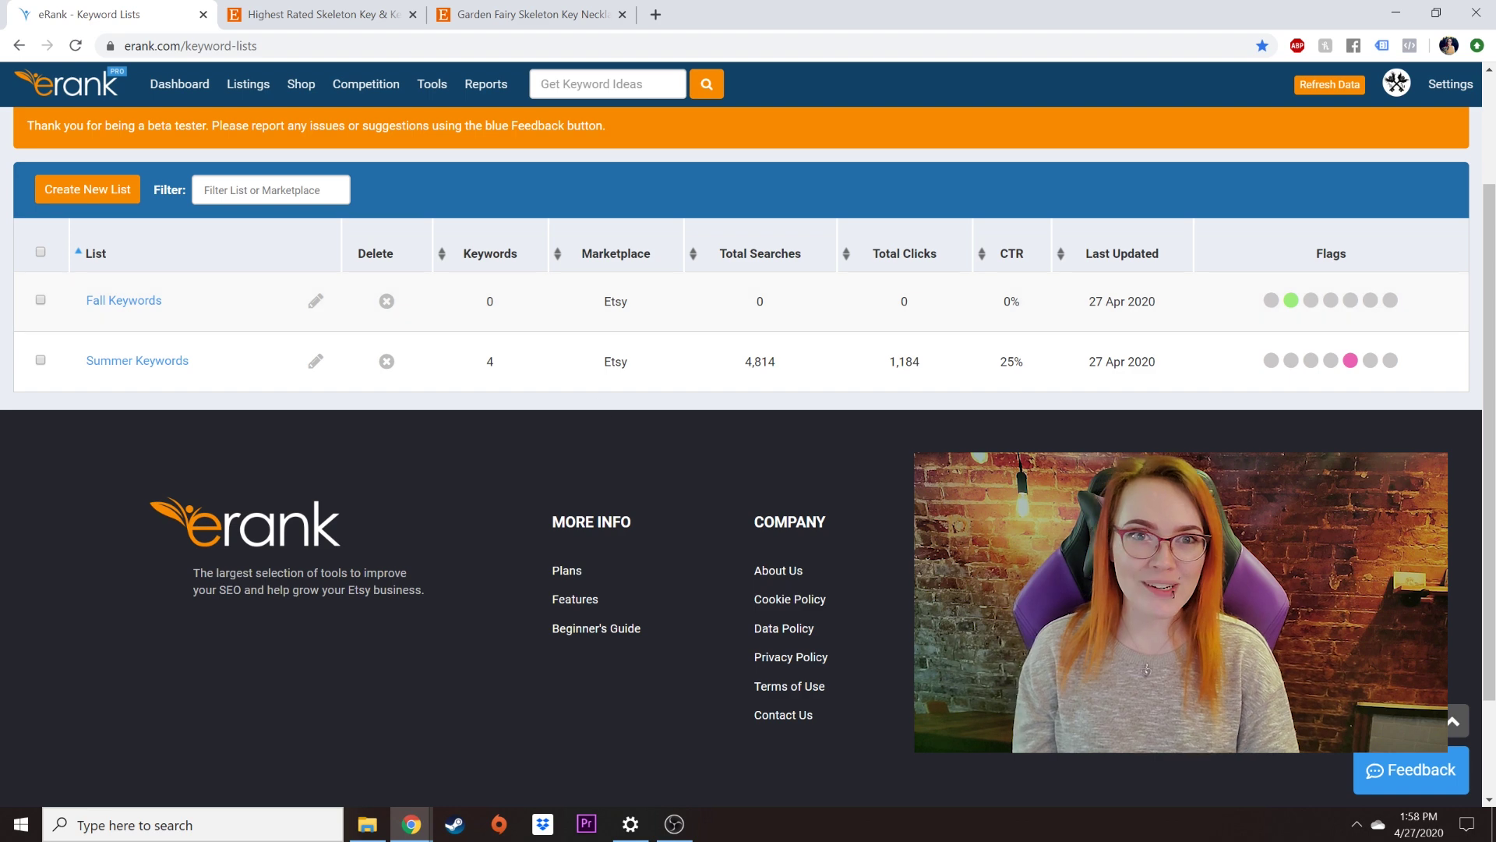
pyautogui.scroll(2, 861, 238)
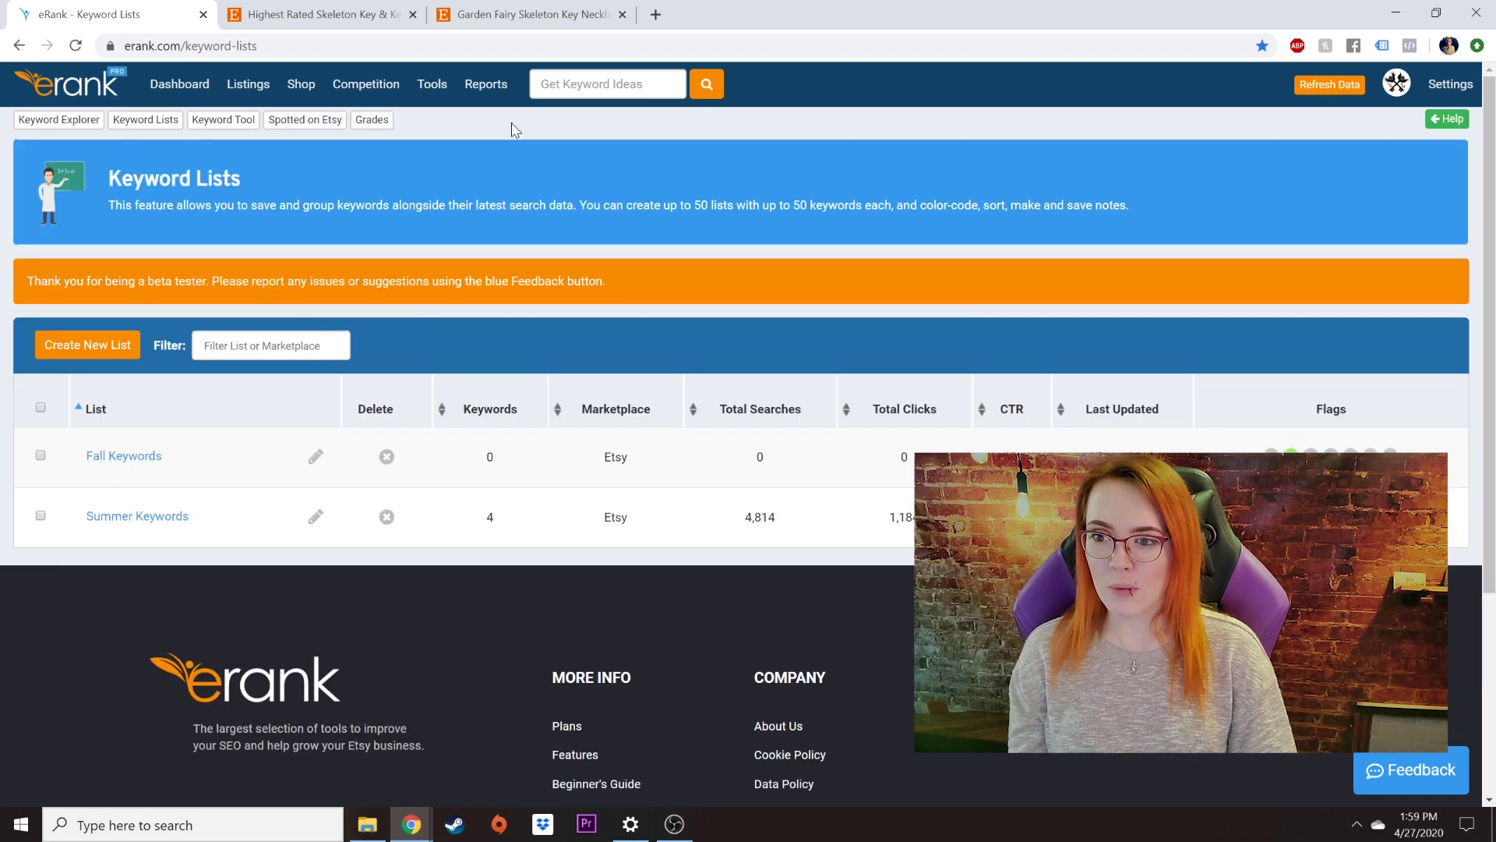
pyautogui.moveTo(432, 85)
pyautogui.click(466, 142)
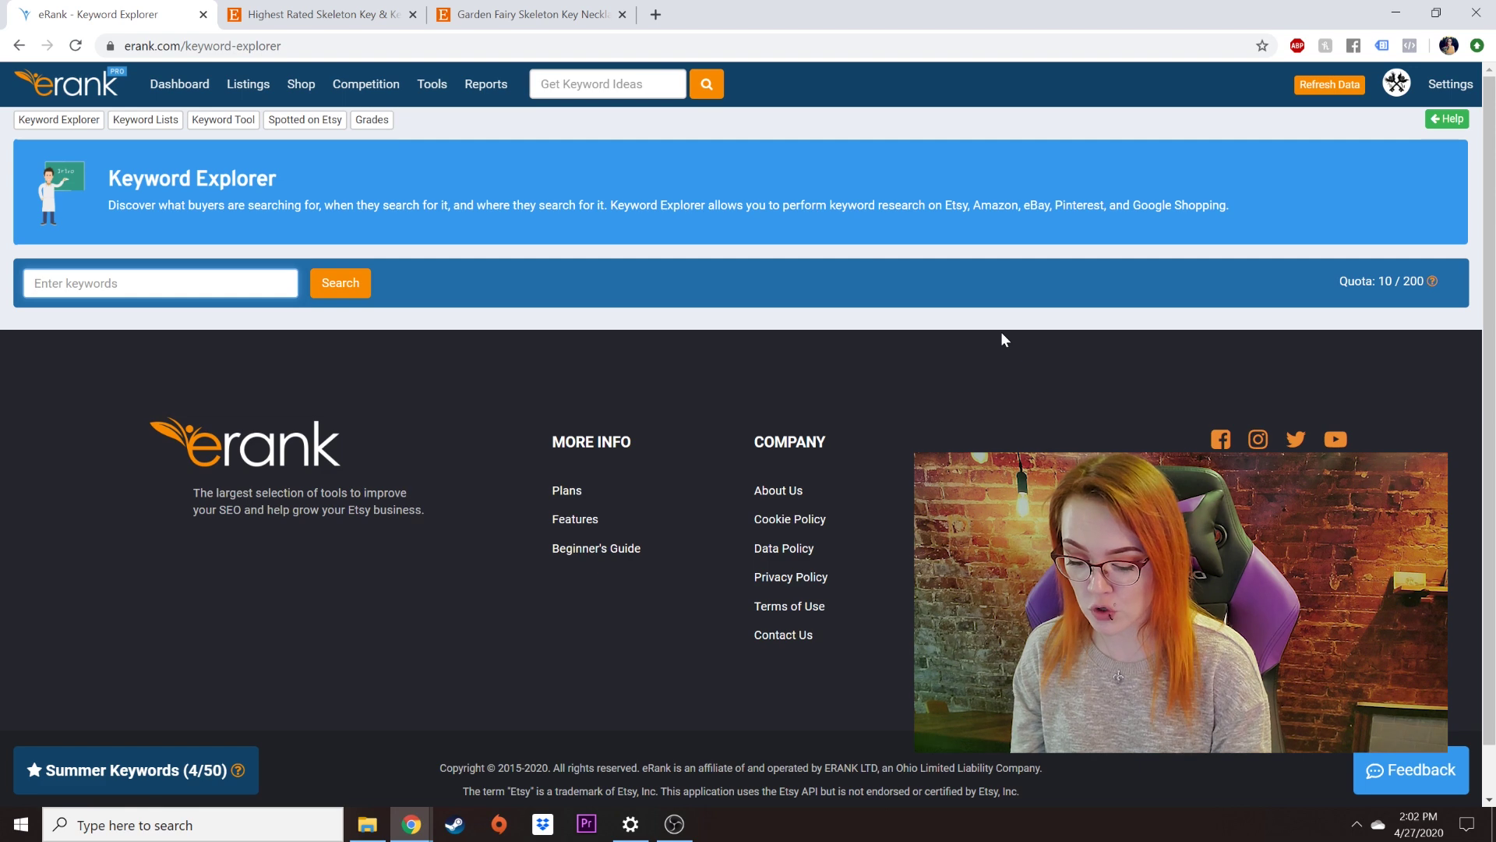
# Search 'opal necklace' in Keyword Explorer and scroll down to its Related Searches table
pyautogui.write('opal')
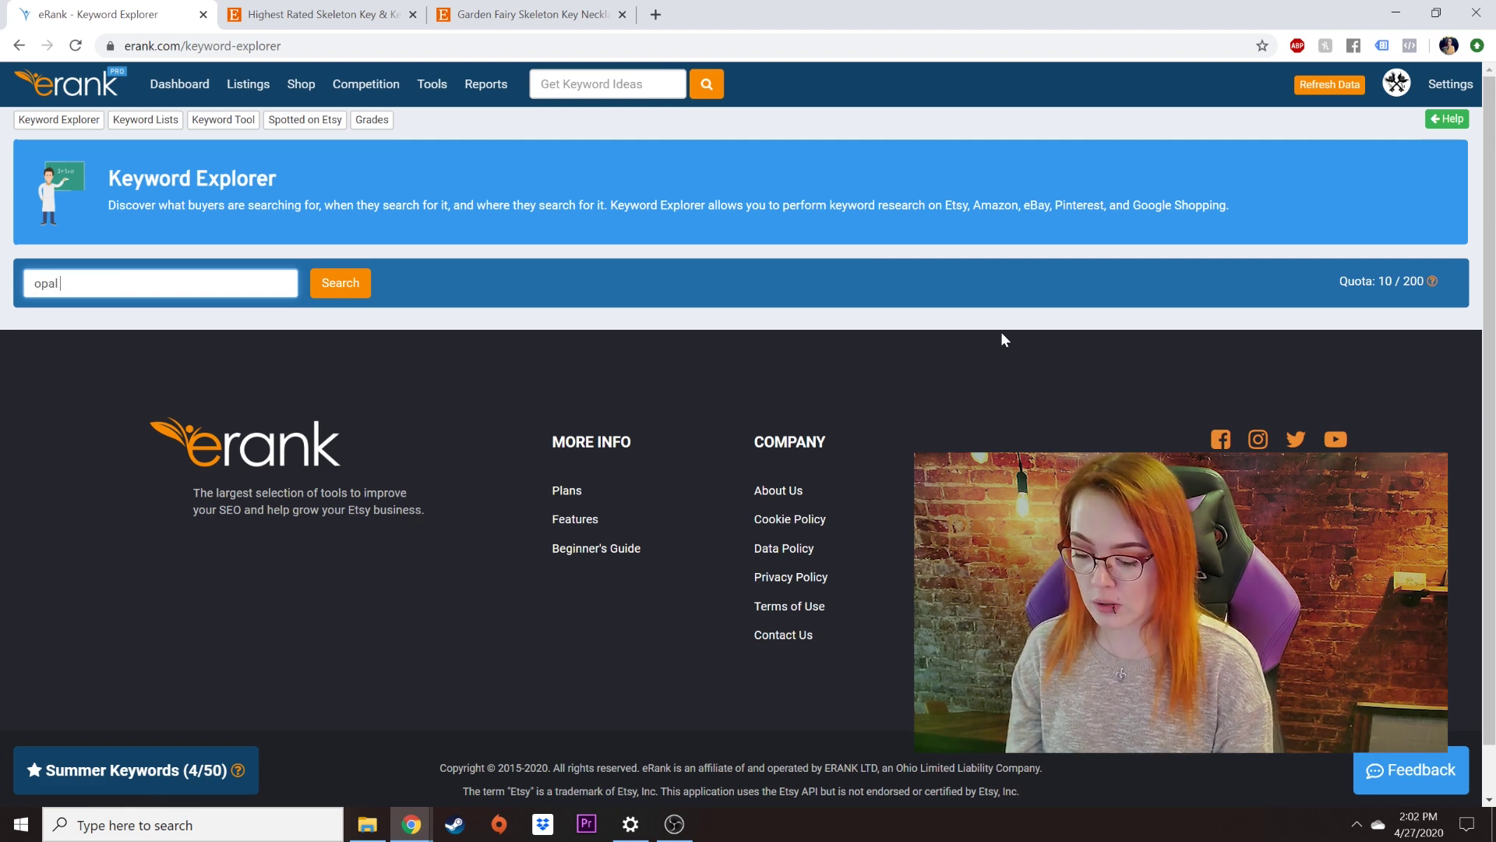
pyautogui.write(' necklace')
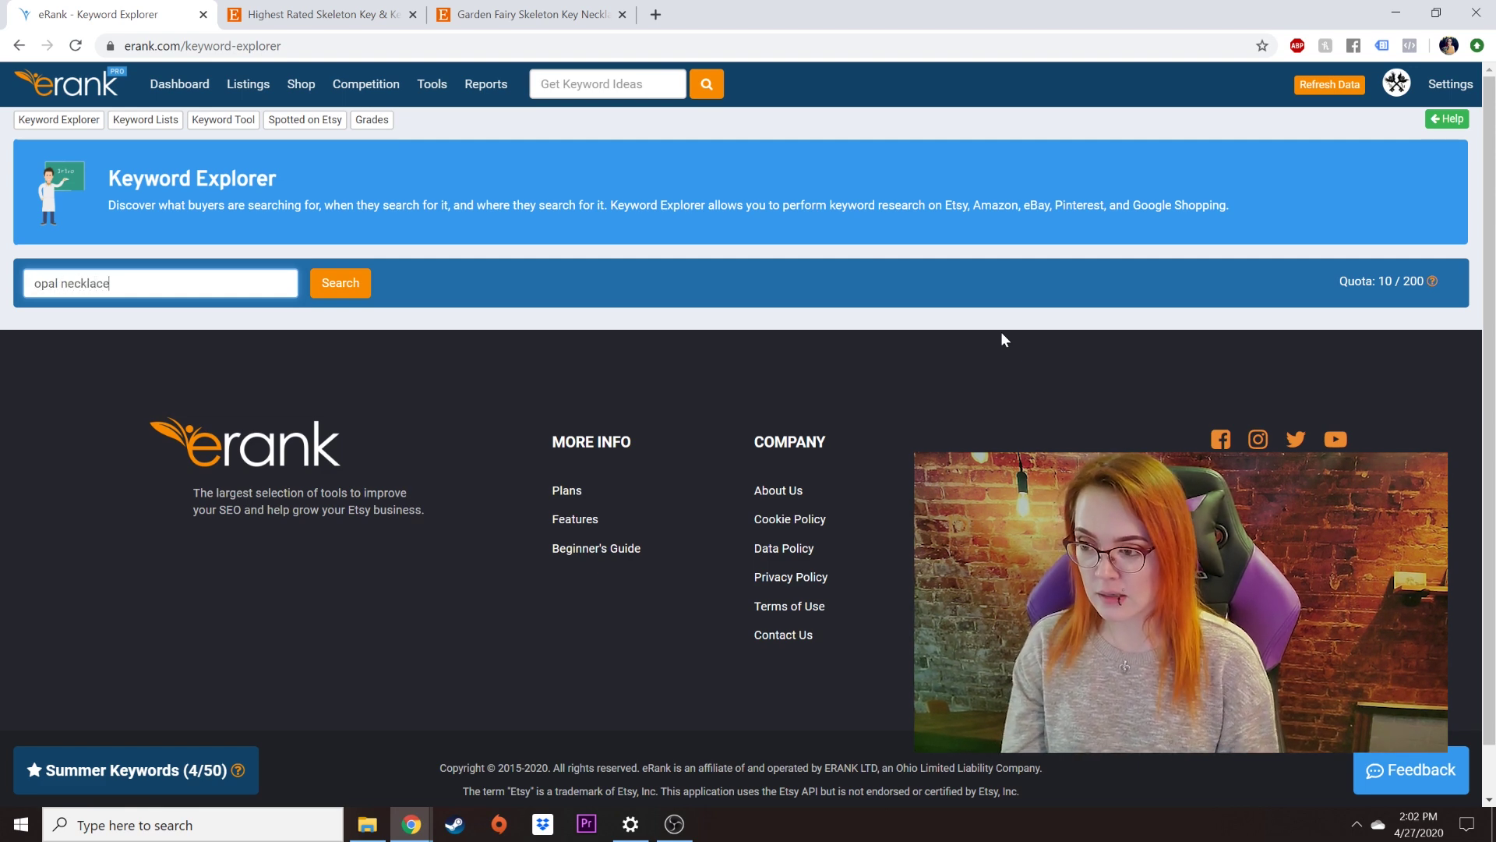
pyautogui.press('Return')
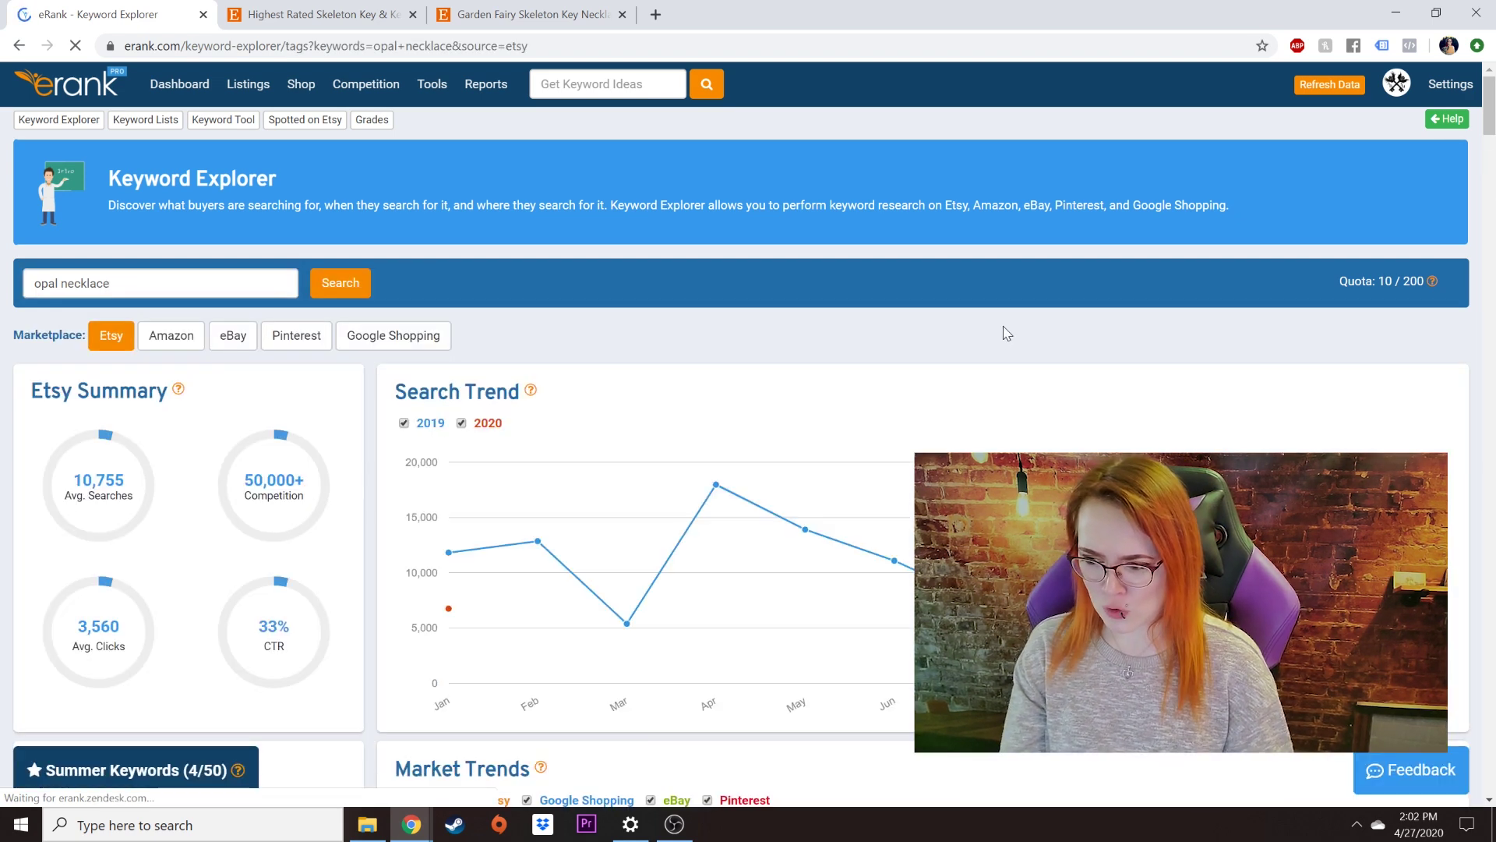
pyautogui.scroll(-3, 584, 409)
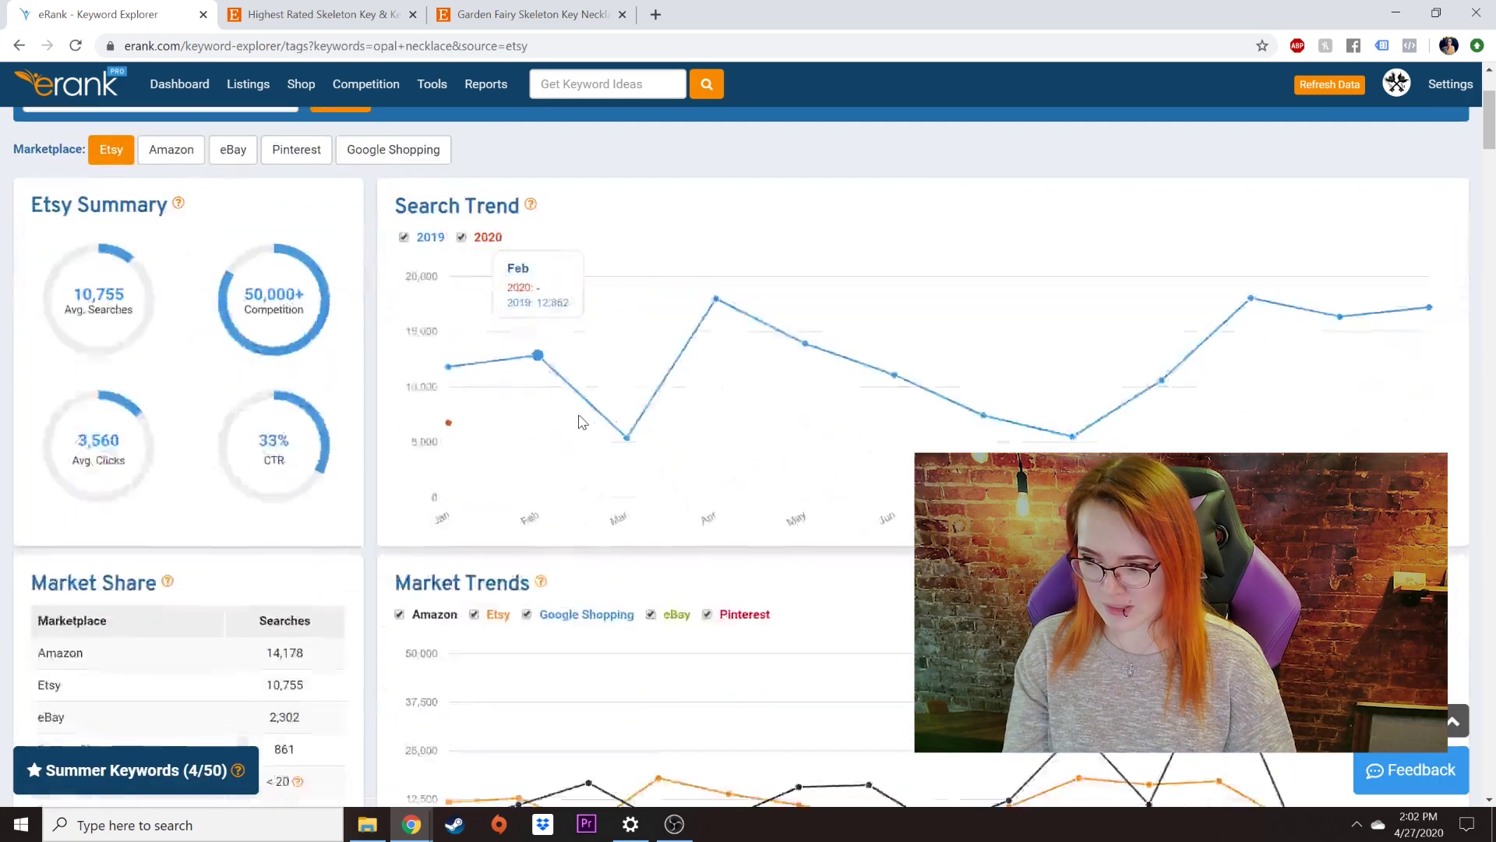
pyautogui.scroll(-10, 581, 421)
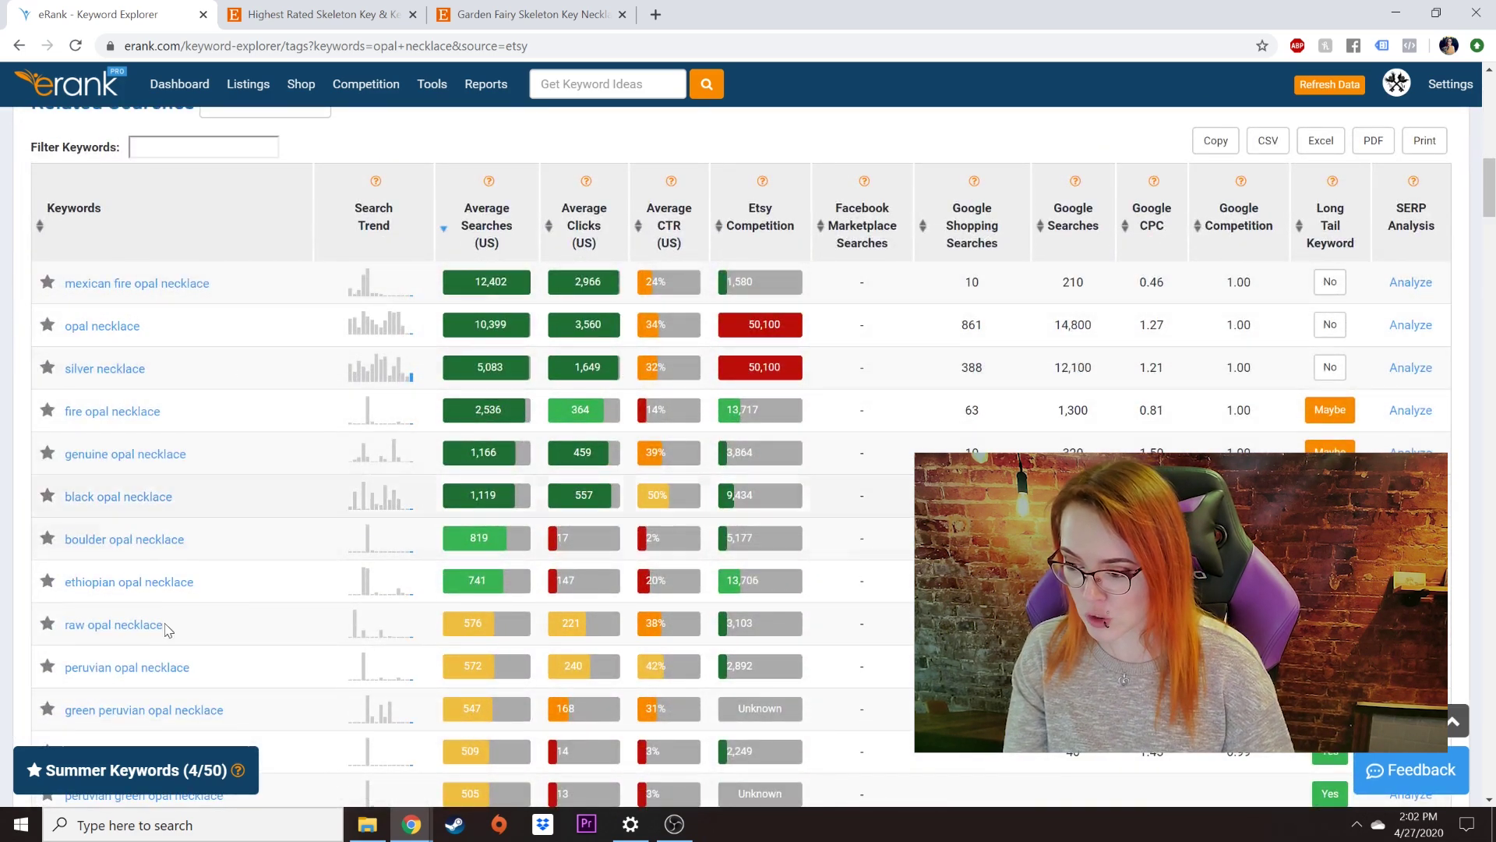
# Set Fall Keywords as the current list in the Keyword List panel
pyautogui.click(155, 776)
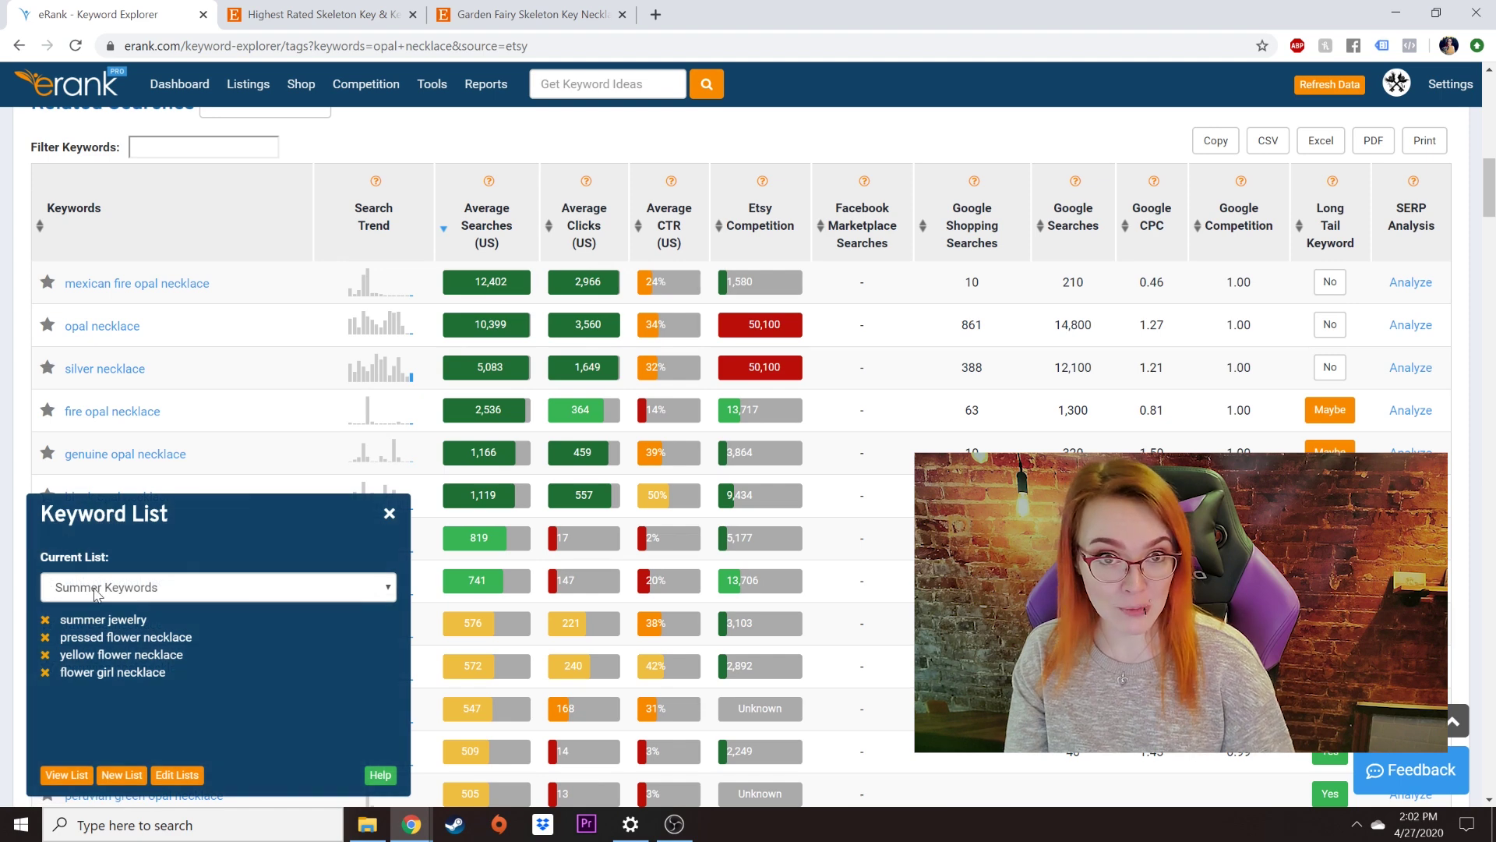
pyautogui.click(96, 594)
pyautogui.click(105, 611)
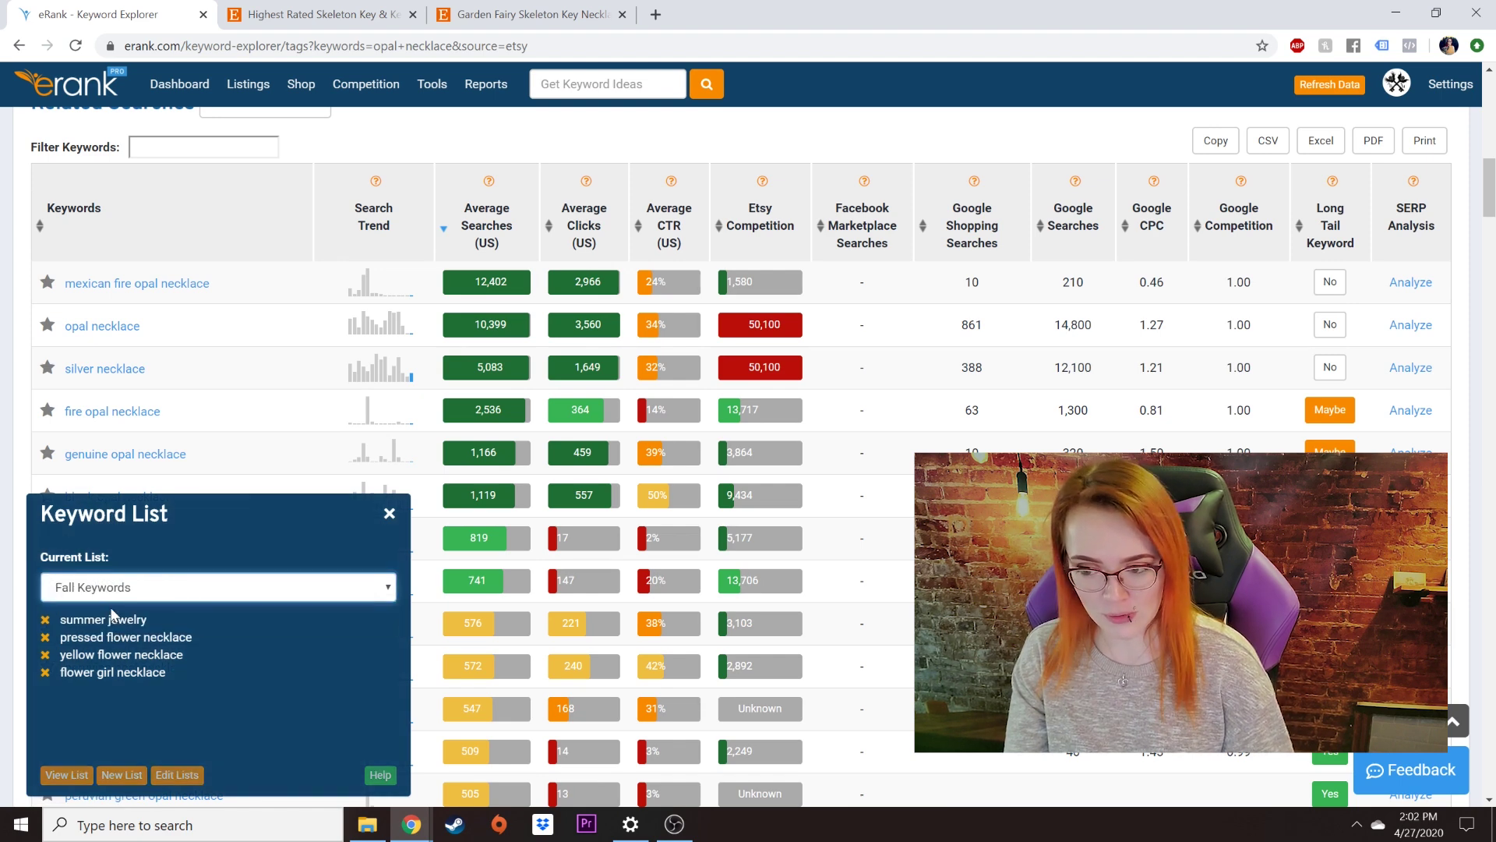
pyautogui.click(389, 513)
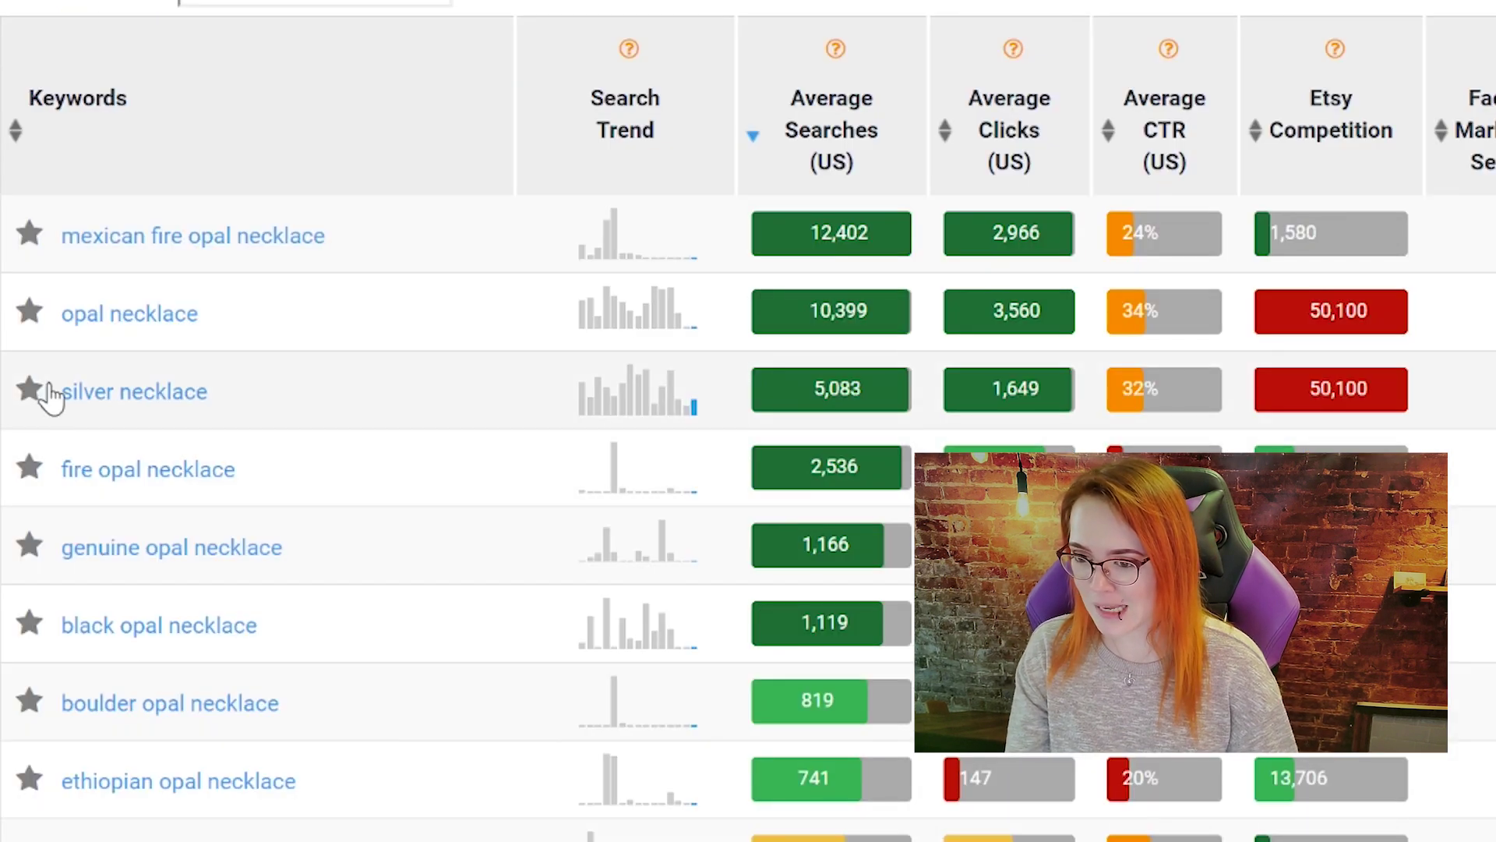
# Star opal necklace, genuine opal necklace and raw opal necklace, removing fire opal necklace from the list
pyautogui.click(26, 318)
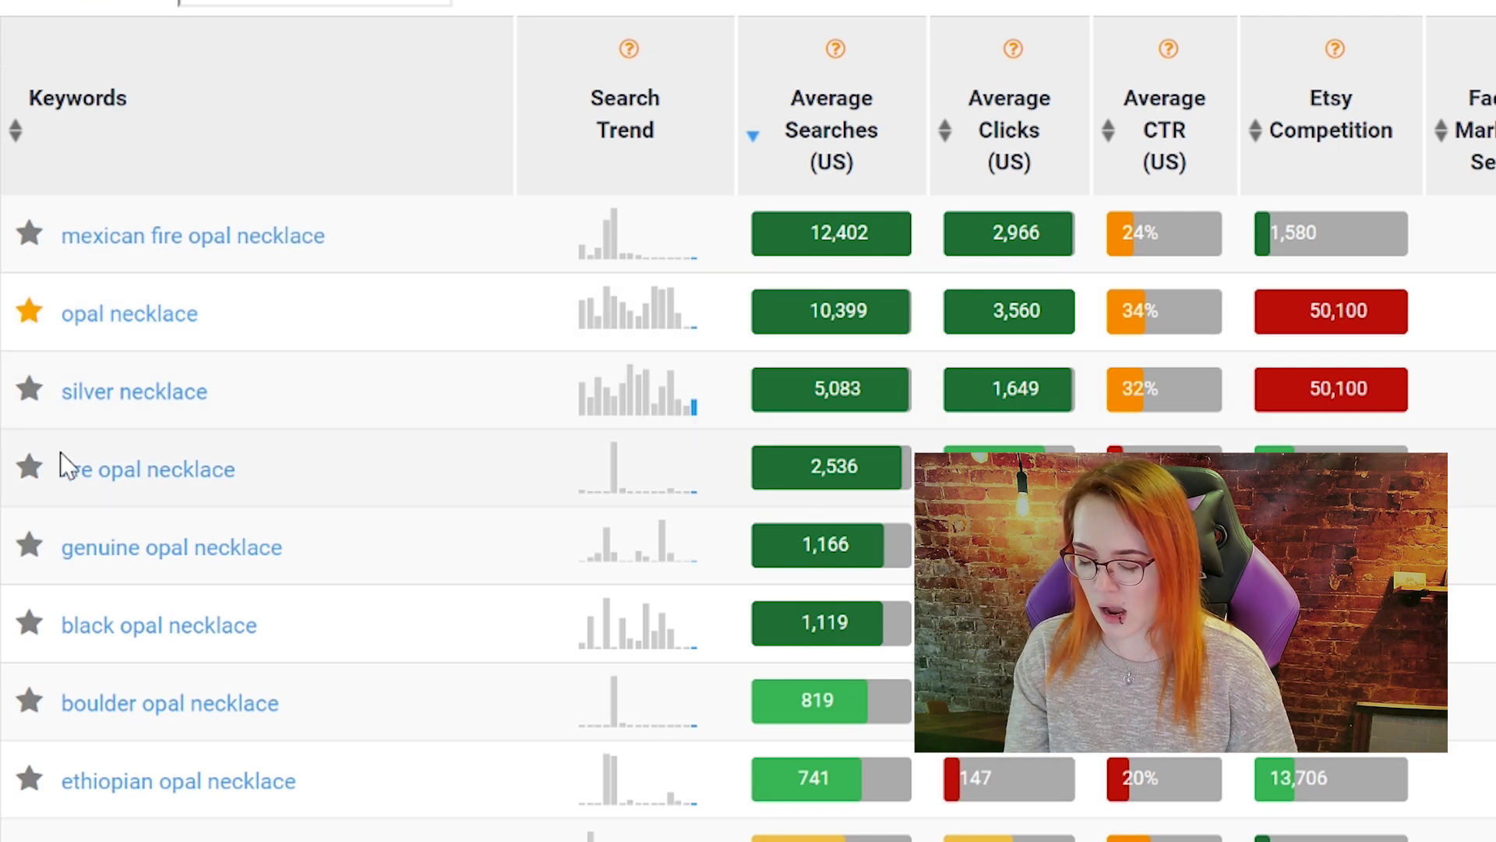
pyautogui.click(29, 472)
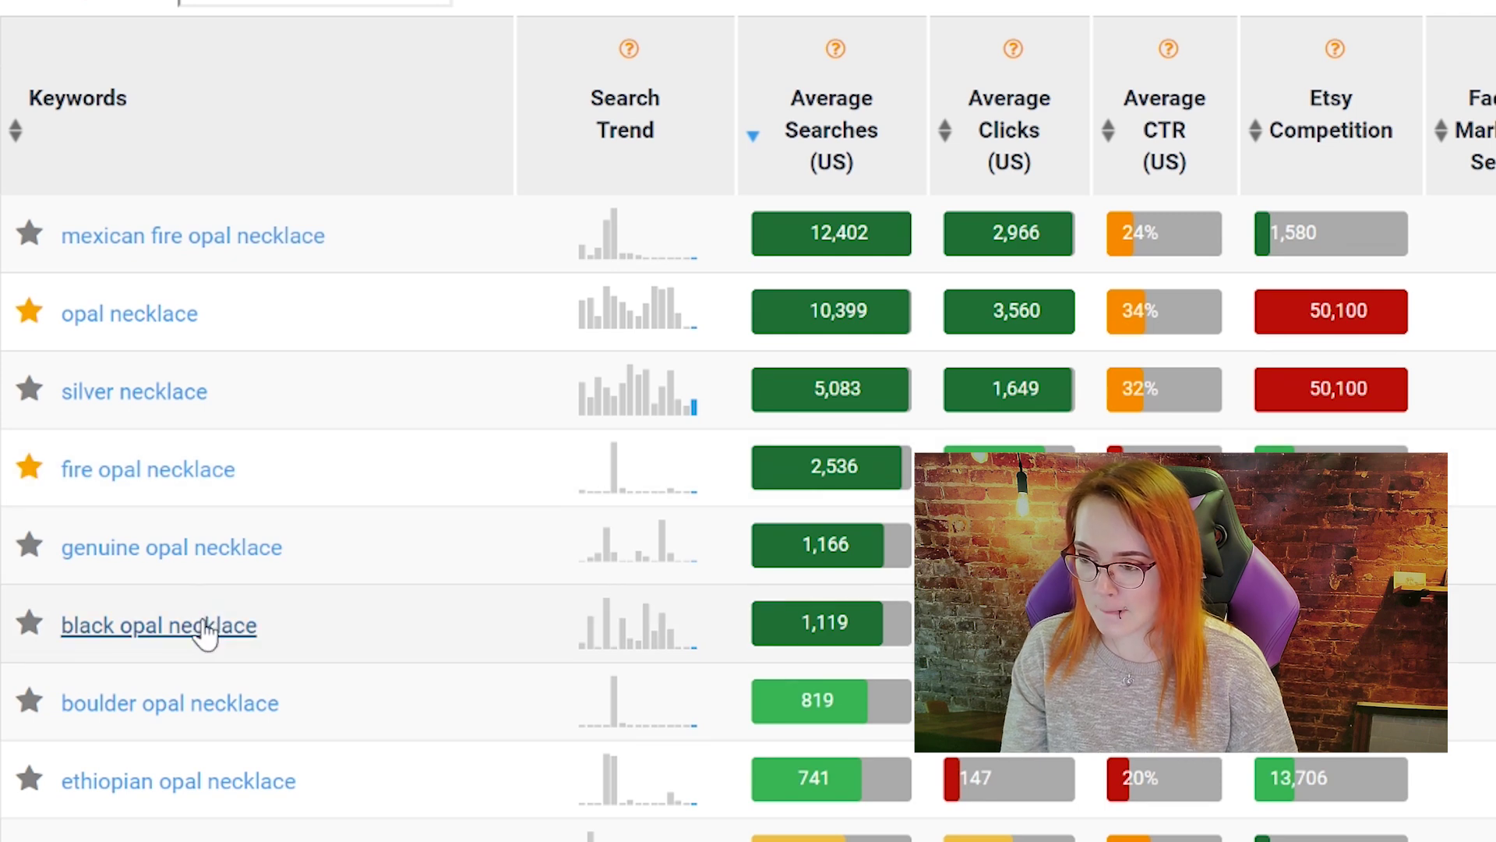
pyautogui.click(26, 553)
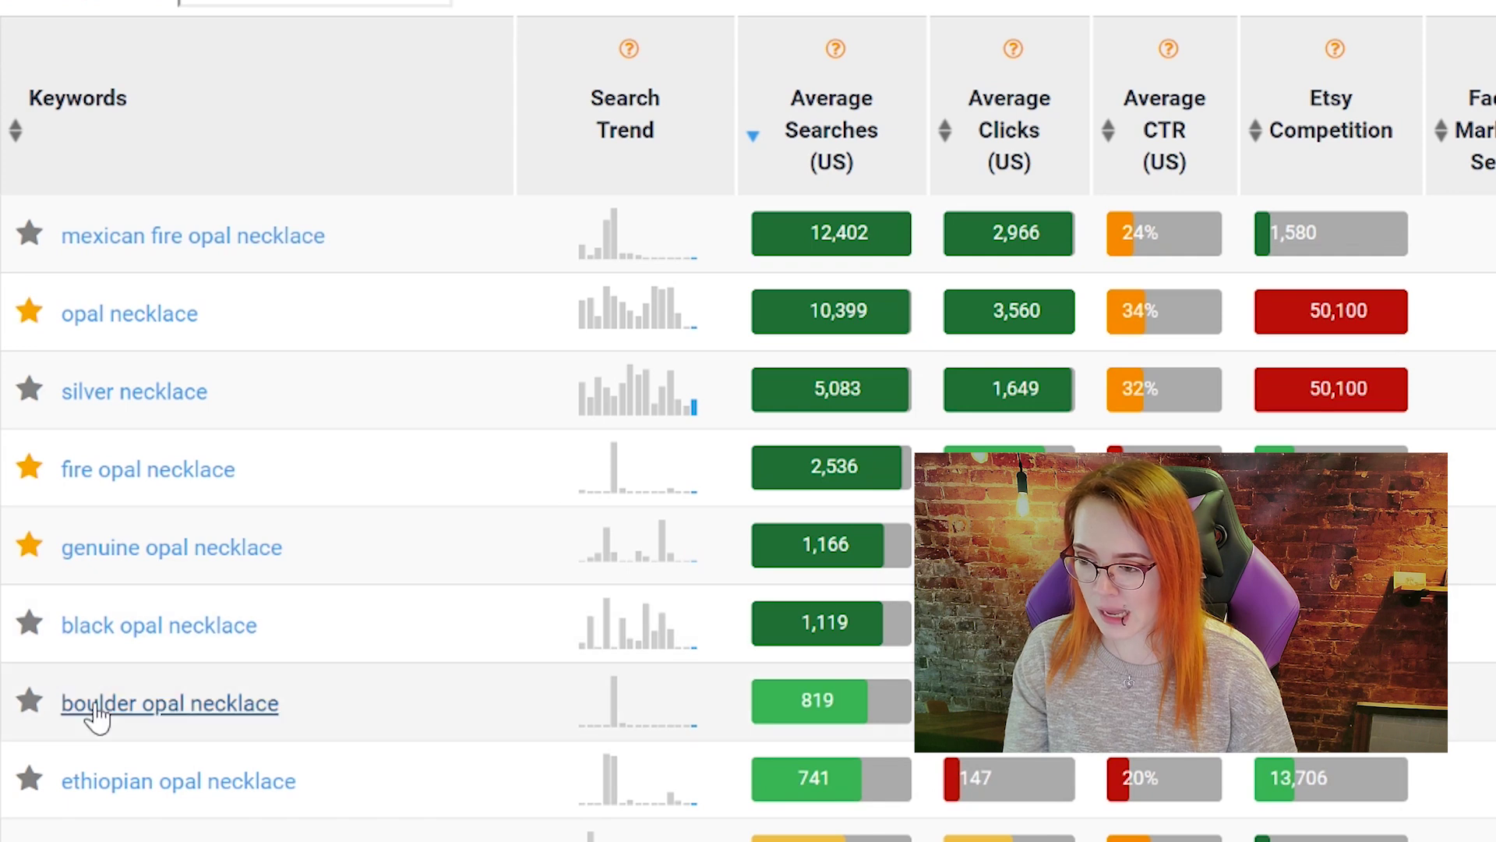
pyautogui.scroll(-2, 90, 777)
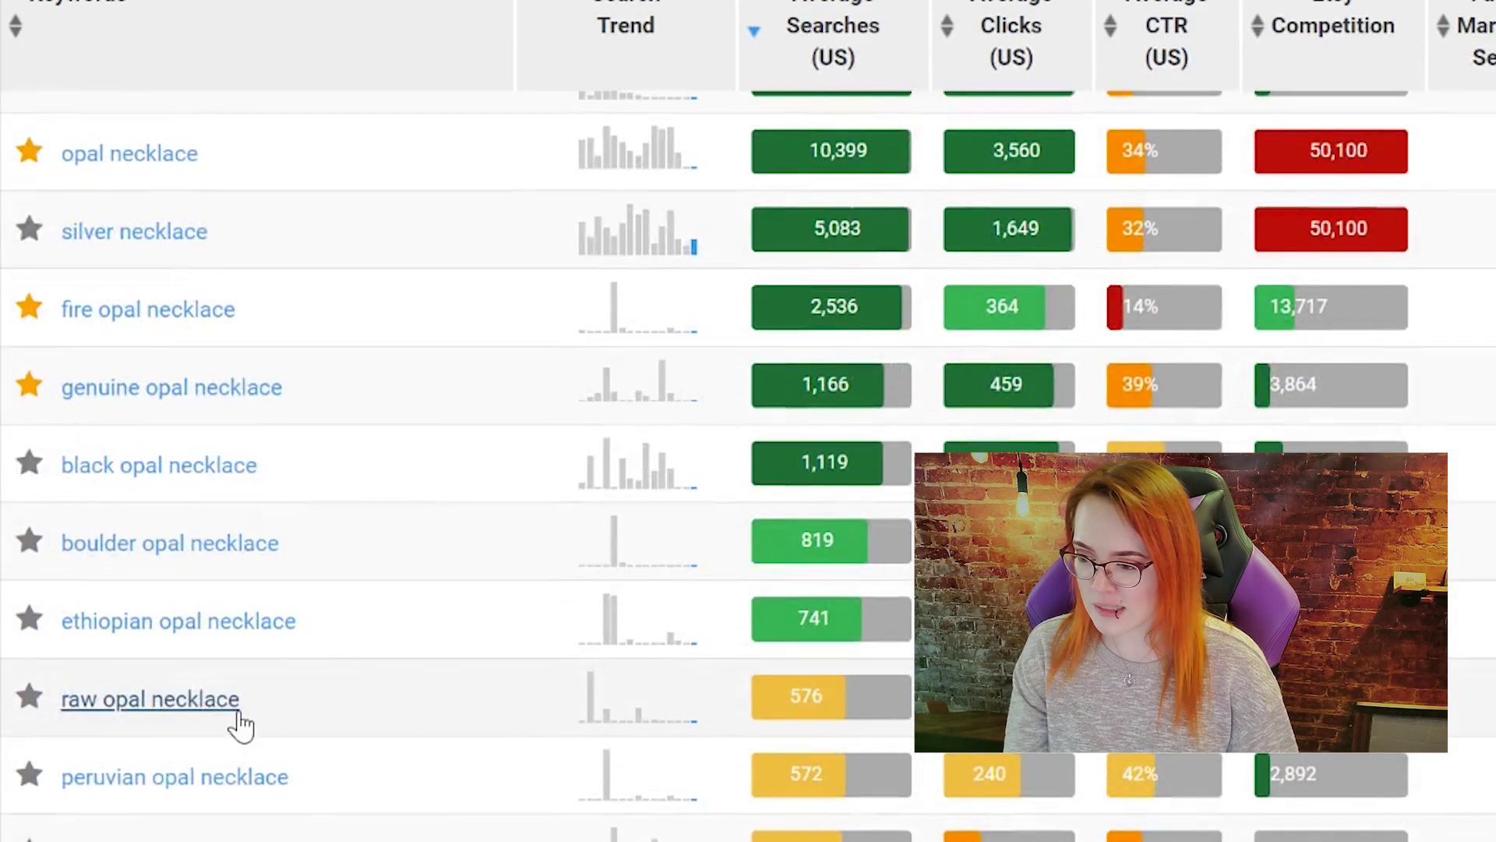
pyautogui.click(30, 698)
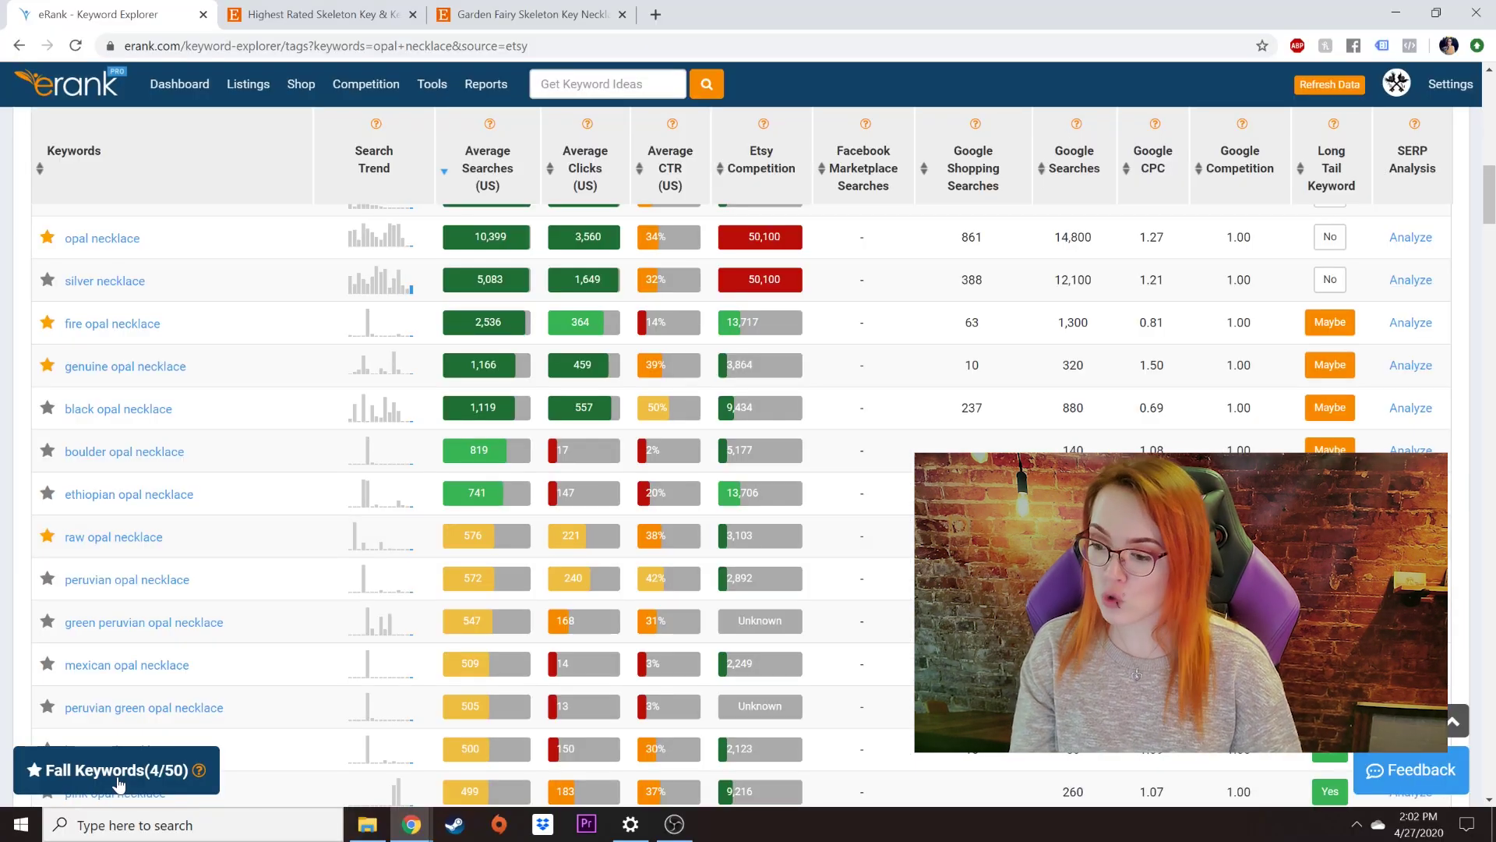
pyautogui.click(152, 775)
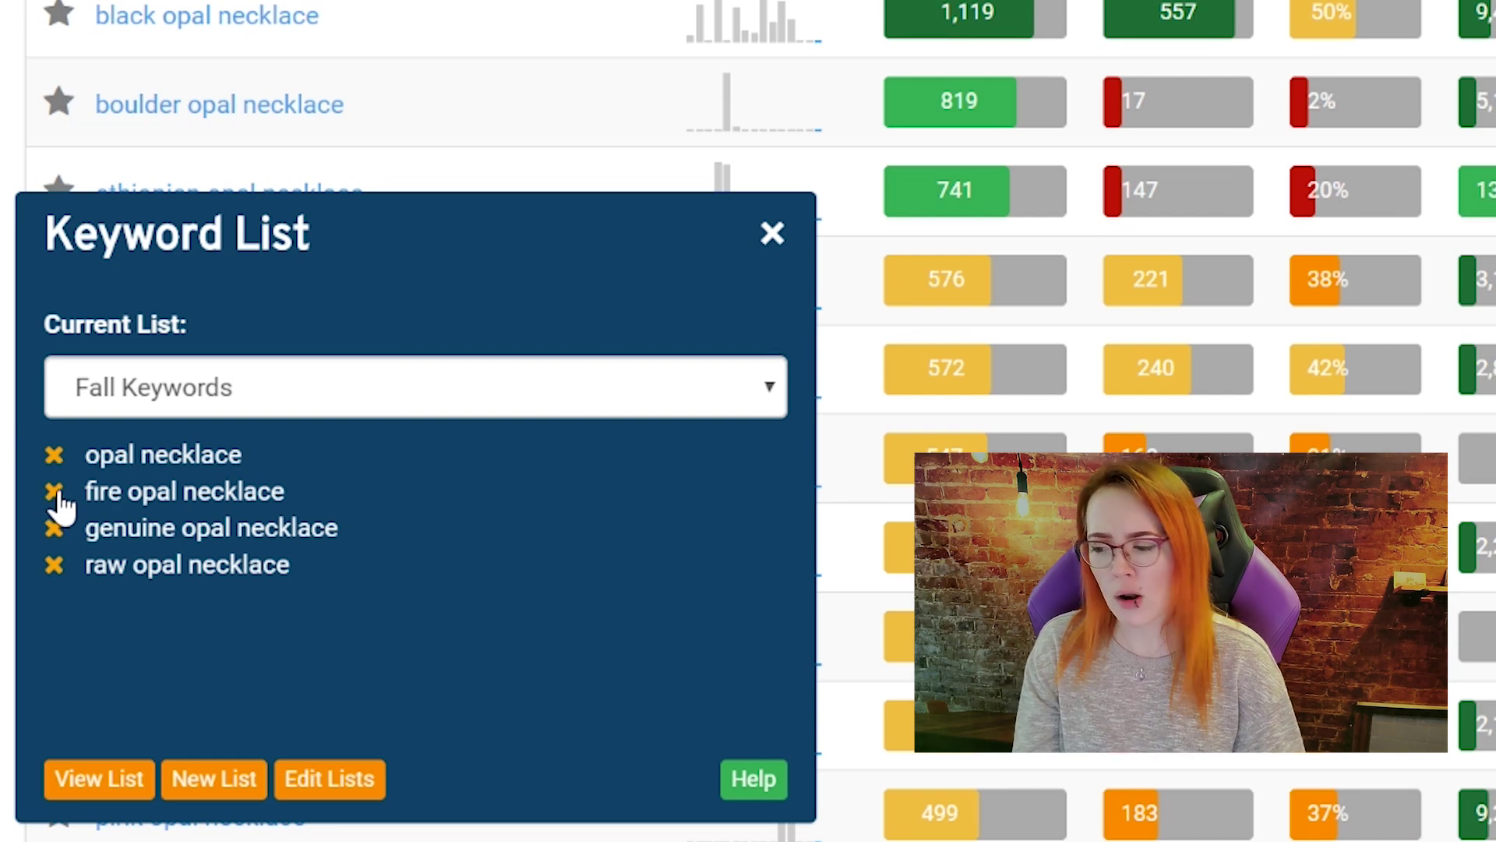
pyautogui.click(56, 492)
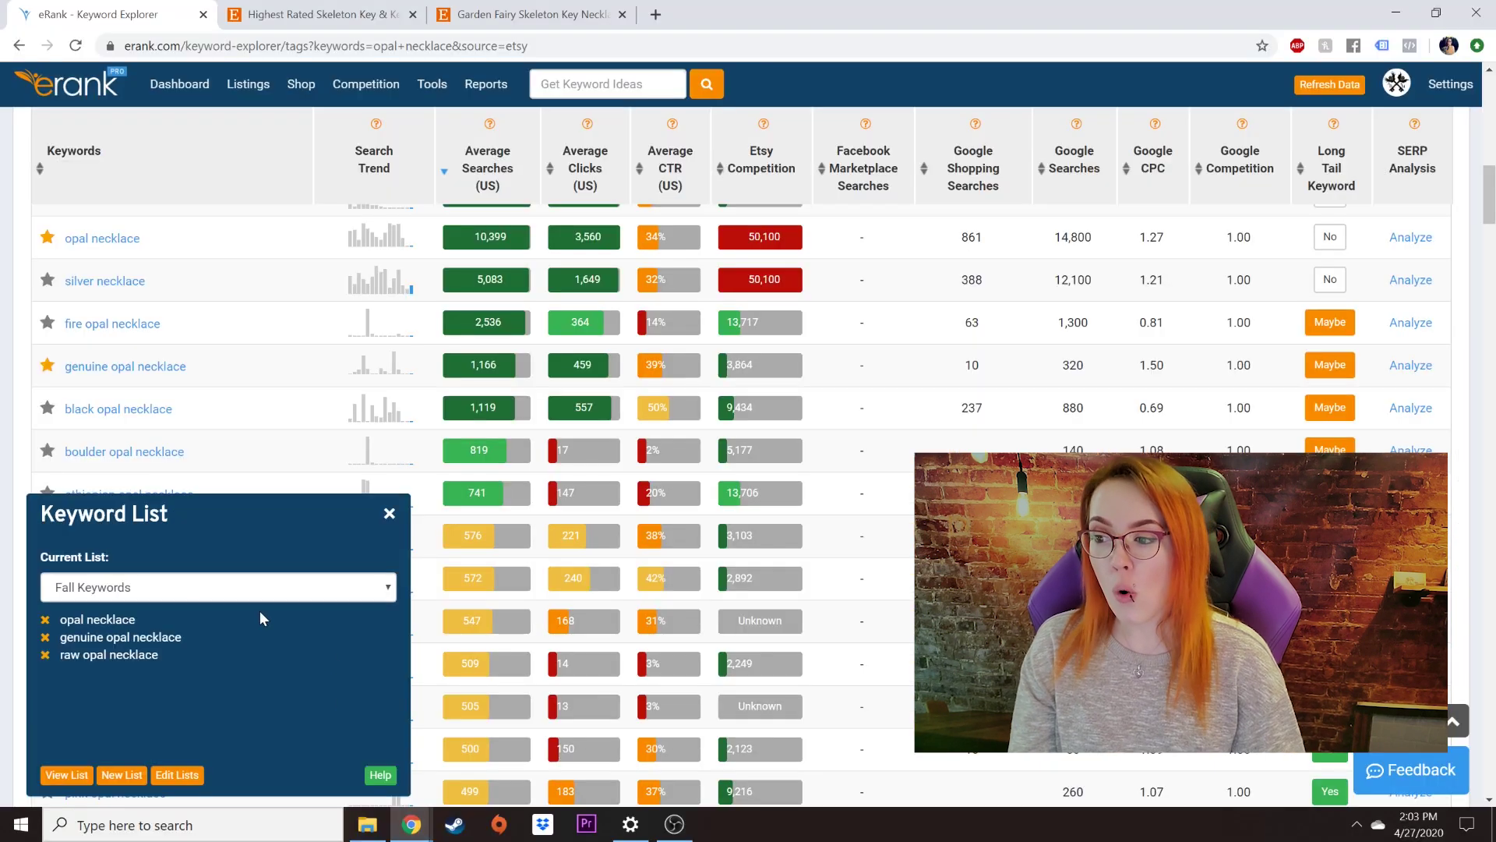
pyautogui.click(49, 366)
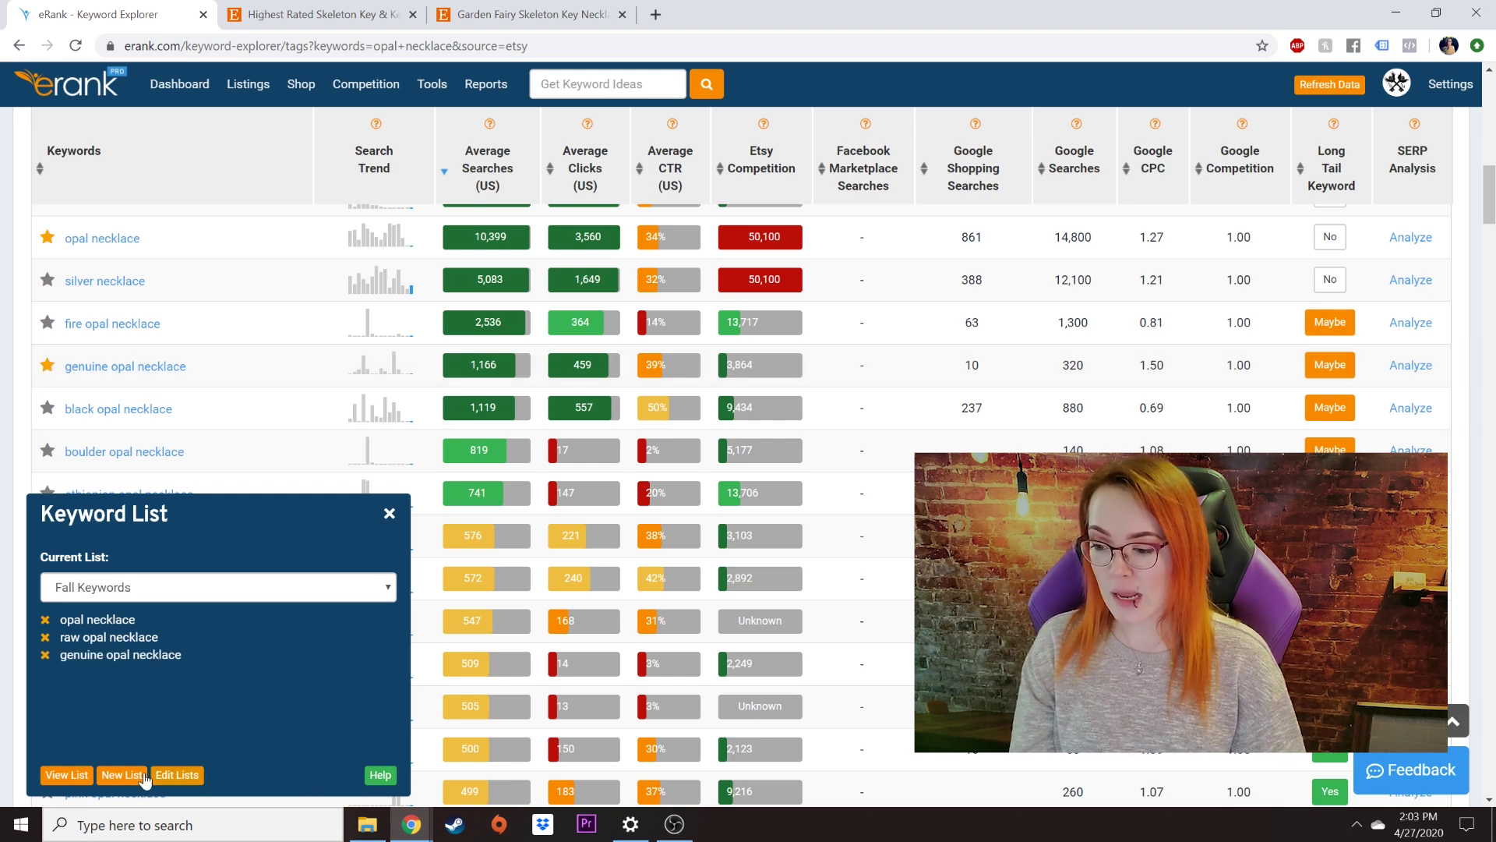
# On the Fall Keywords page, flag fire opal necklace dark green, opal necklace light green, raw opal necklace purple
pyautogui.click(67, 776)
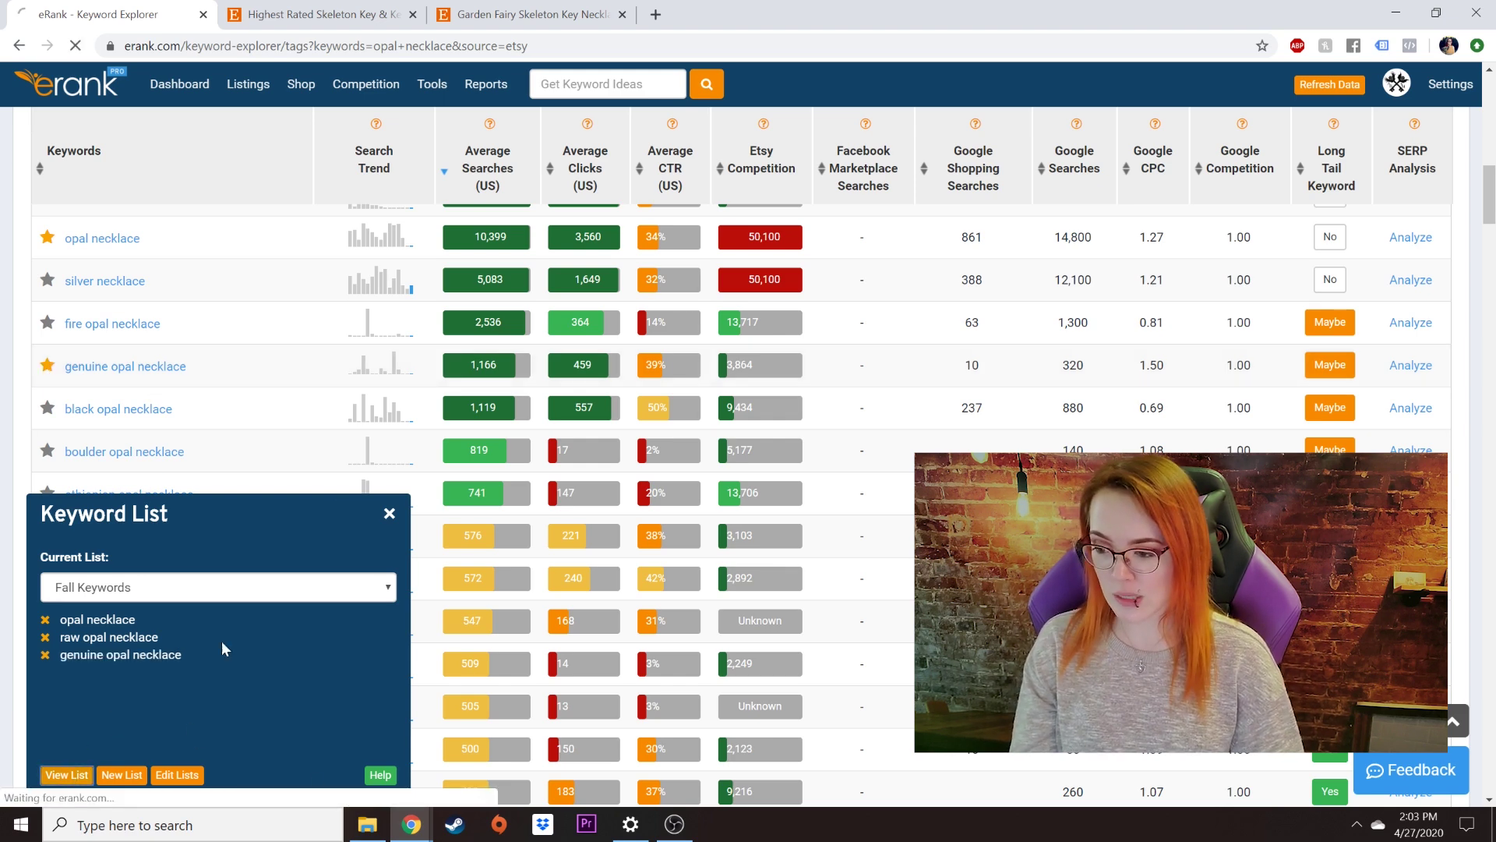
pyautogui.scroll(-3, 398, 524)
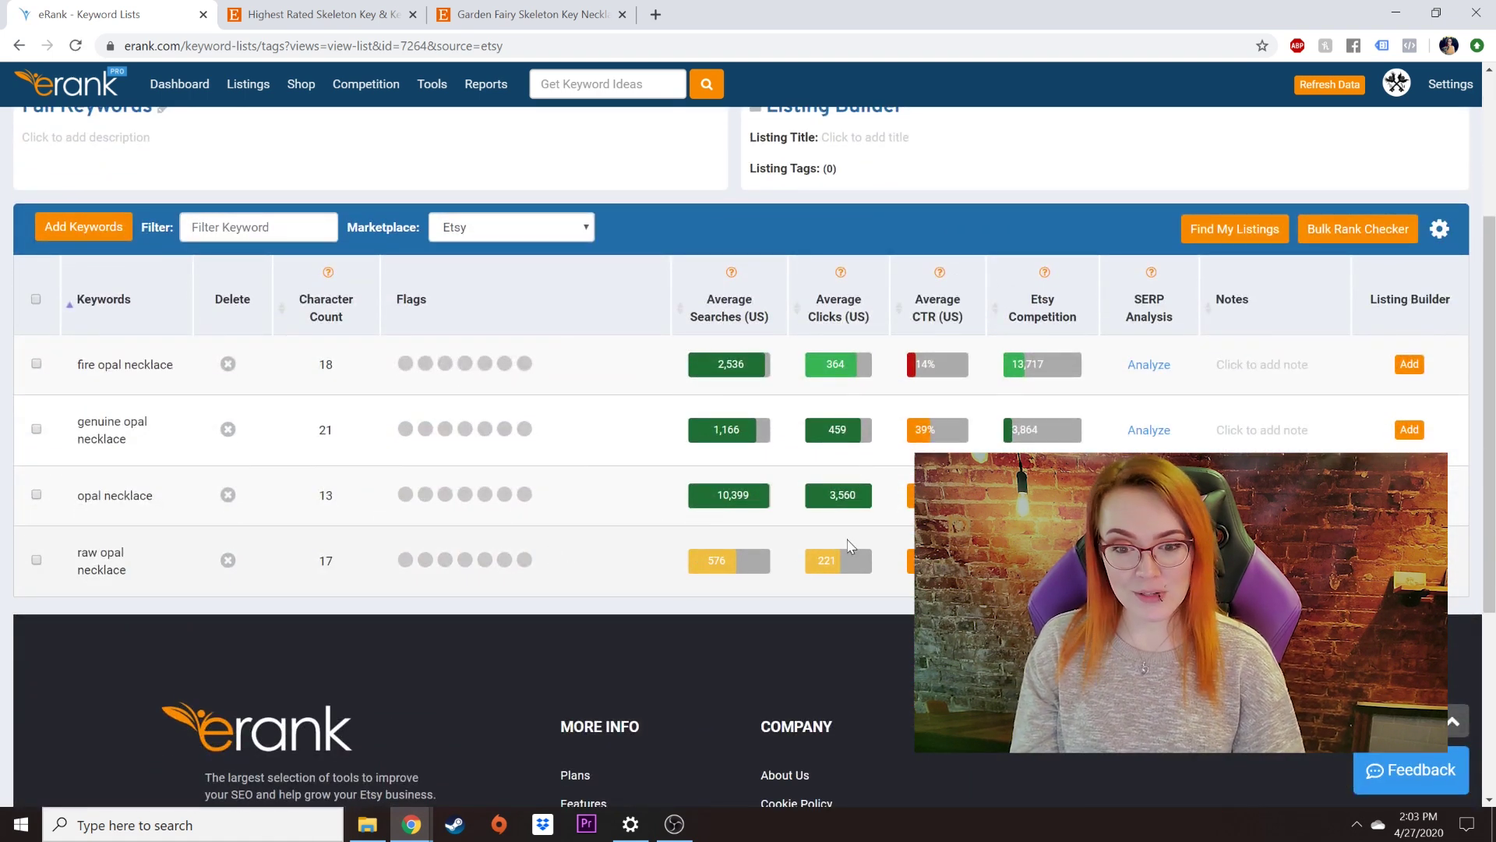
pyautogui.click(405, 364)
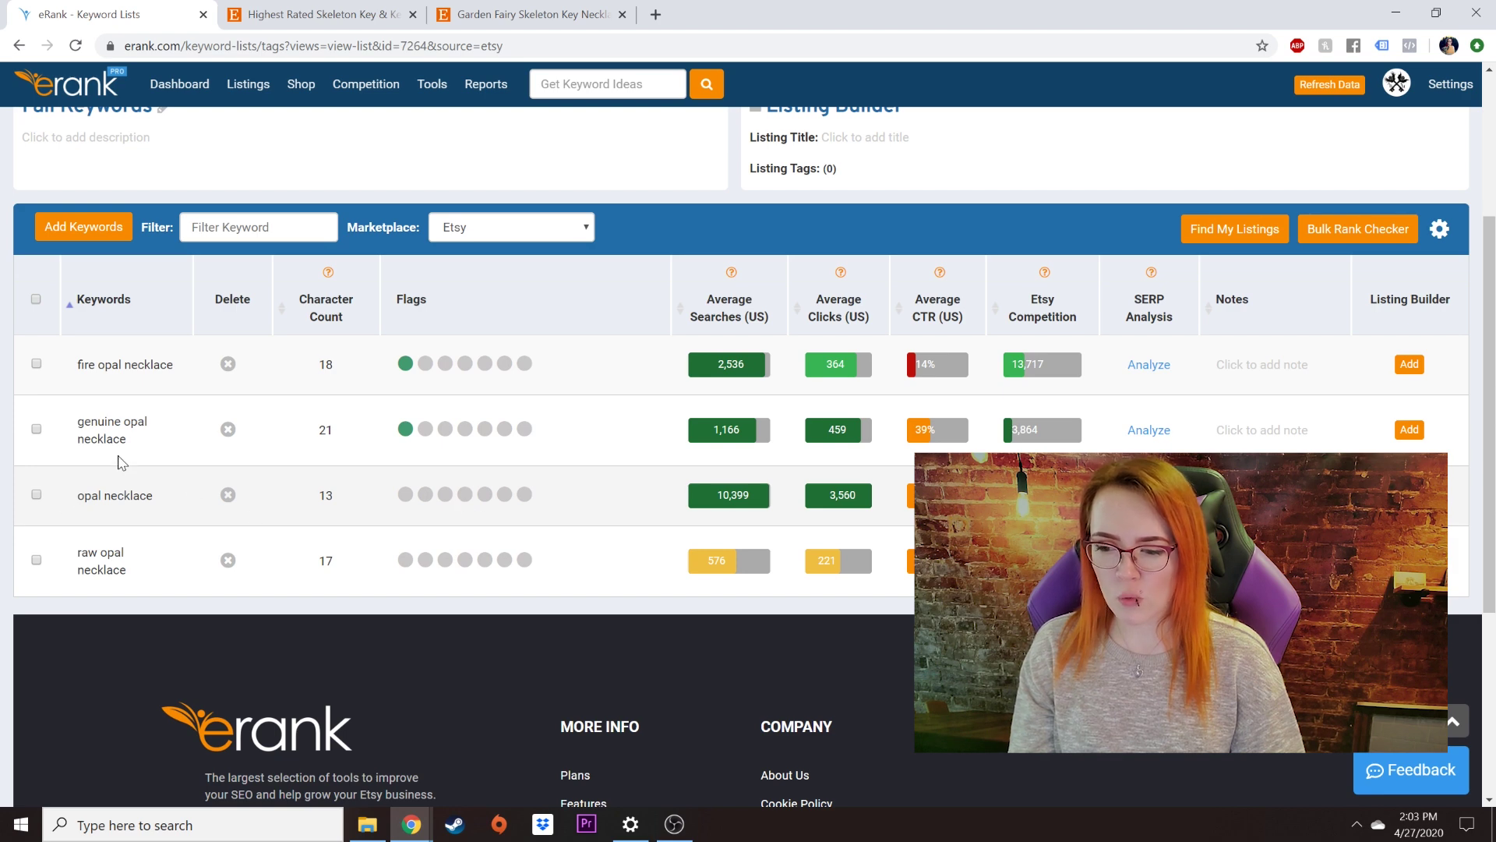
pyautogui.click(425, 494)
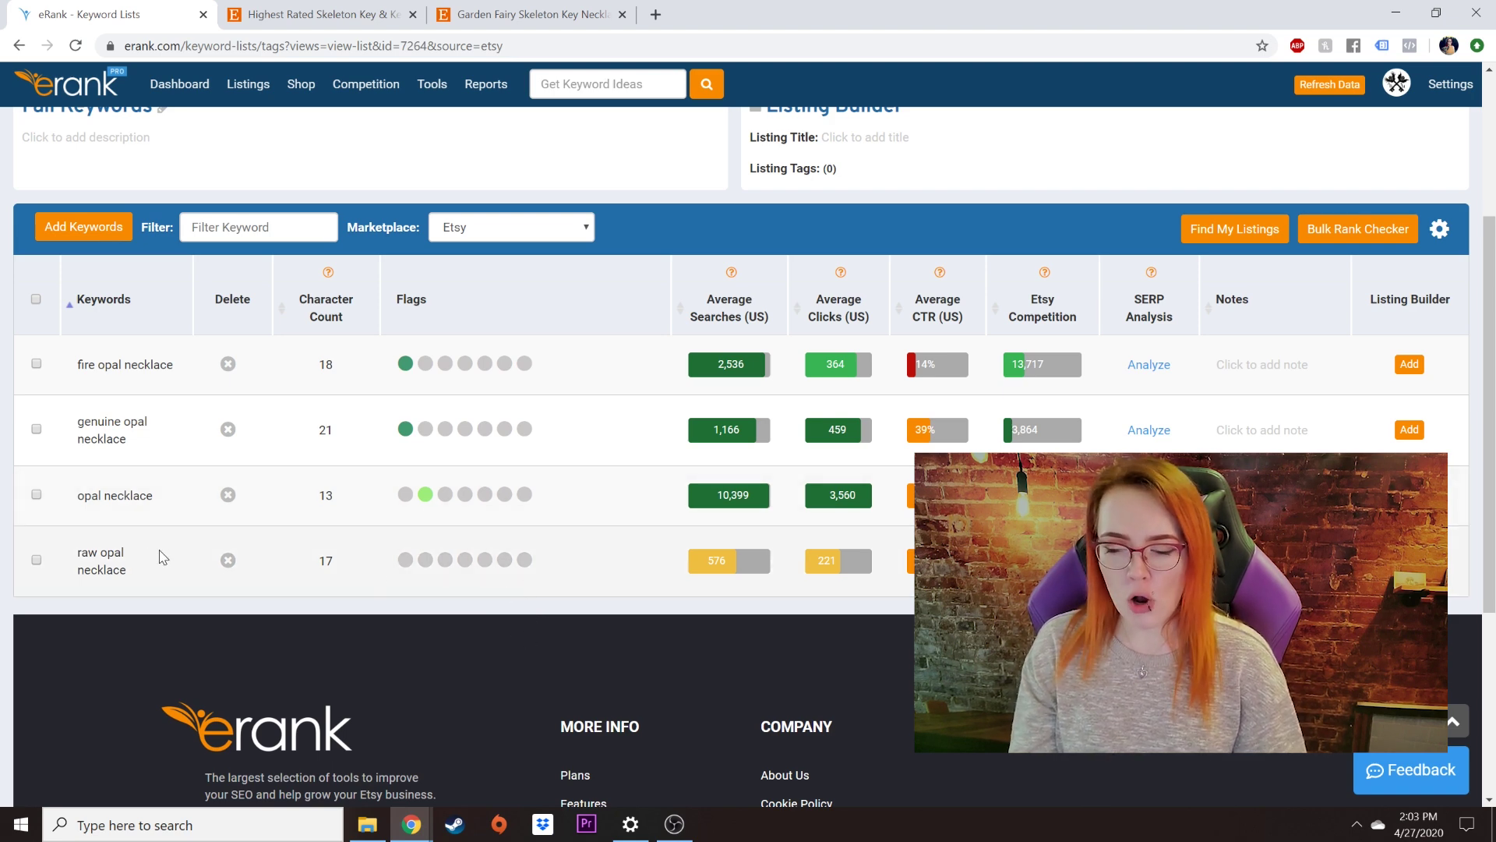
pyautogui.click(504, 561)
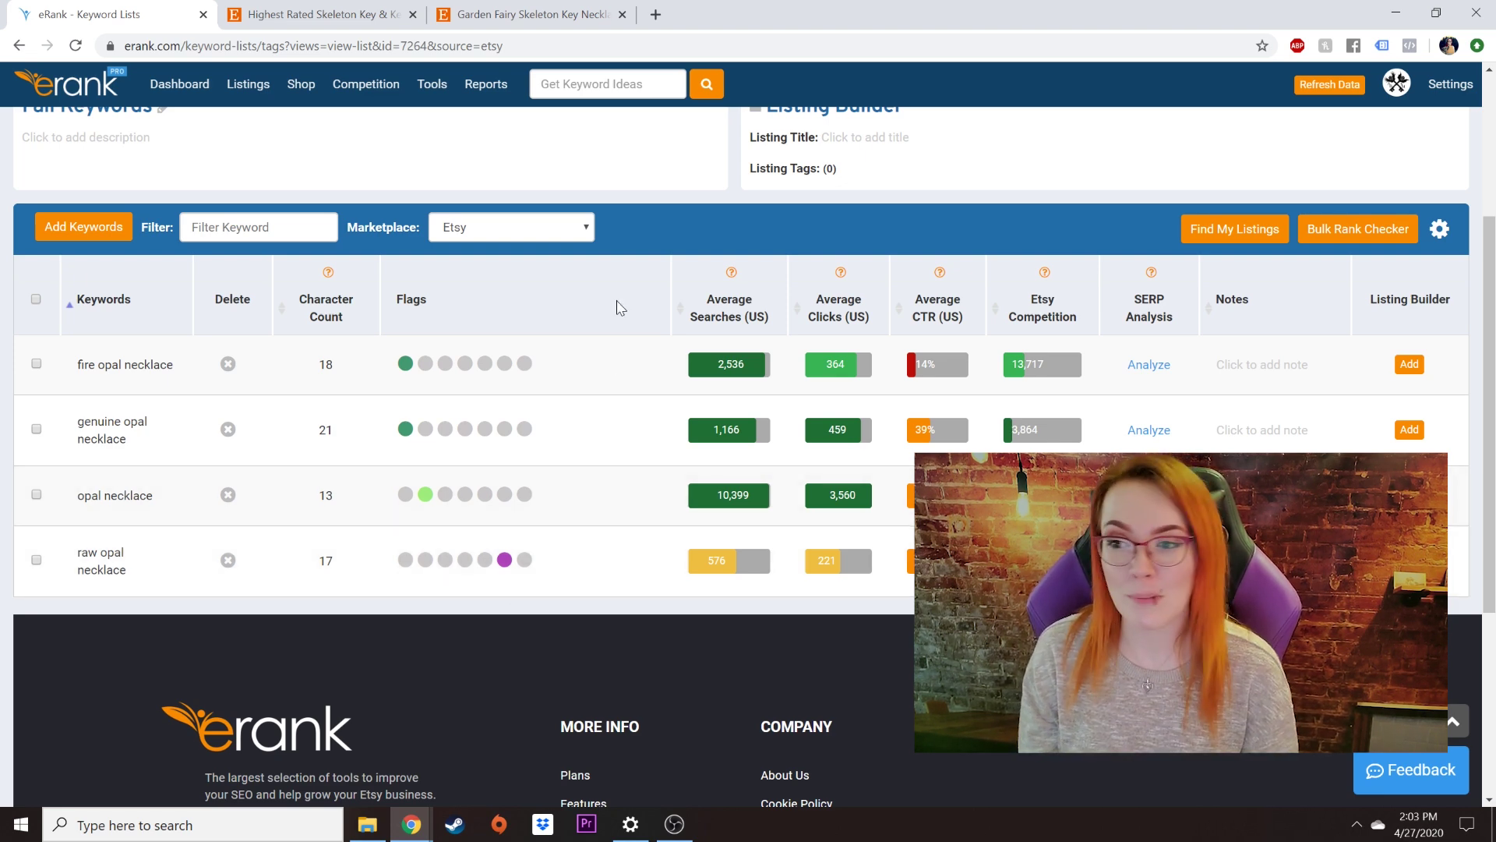
pyautogui.scroll(2, 110, 163)
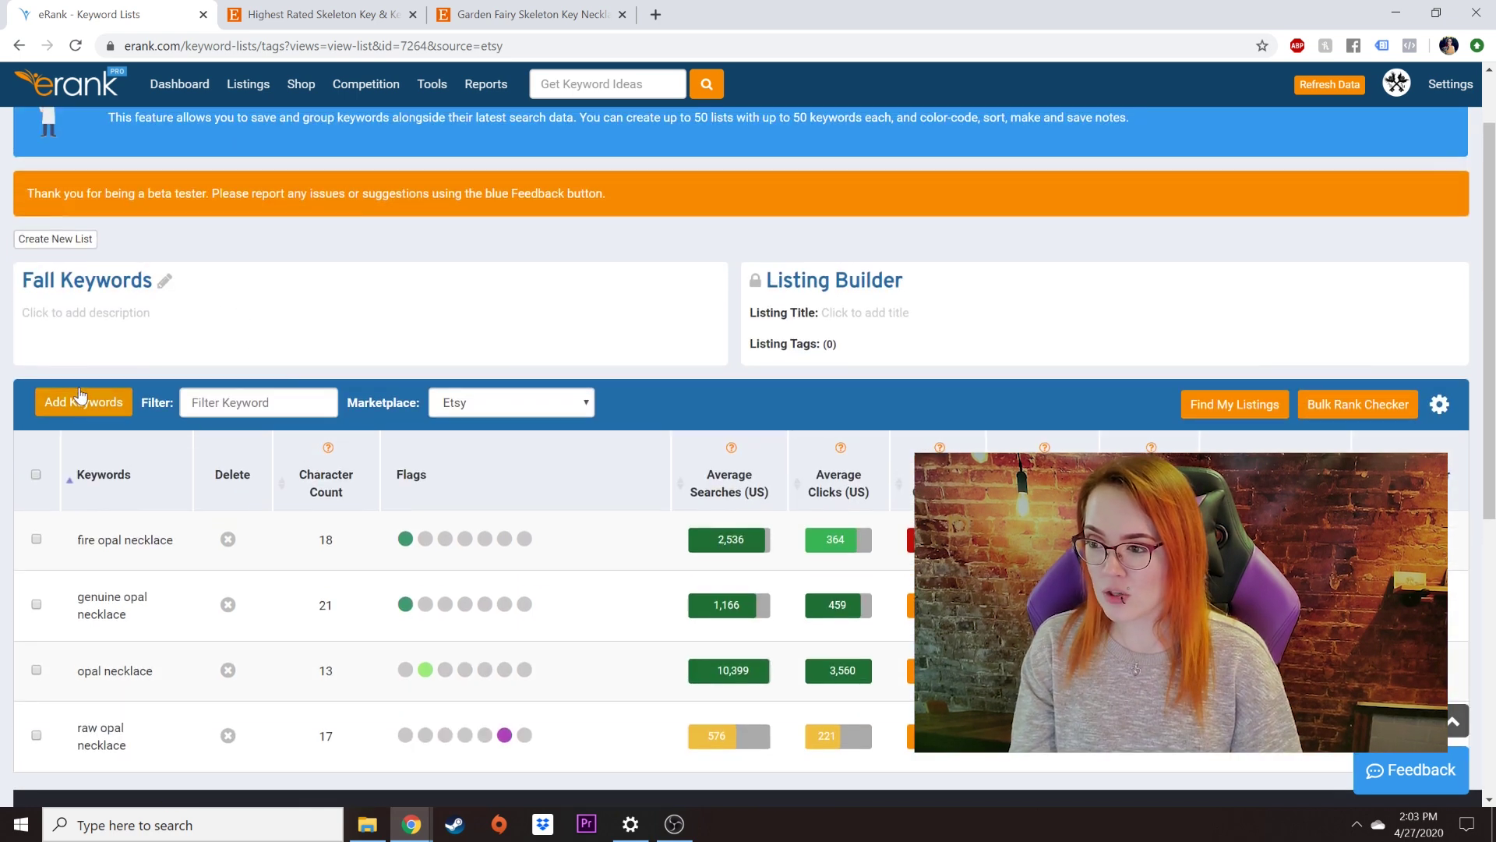
# Go back to the Keyword Lists overview and check Fall Keywords shows 4 keywords
pyautogui.scroll(1, 160, 277)
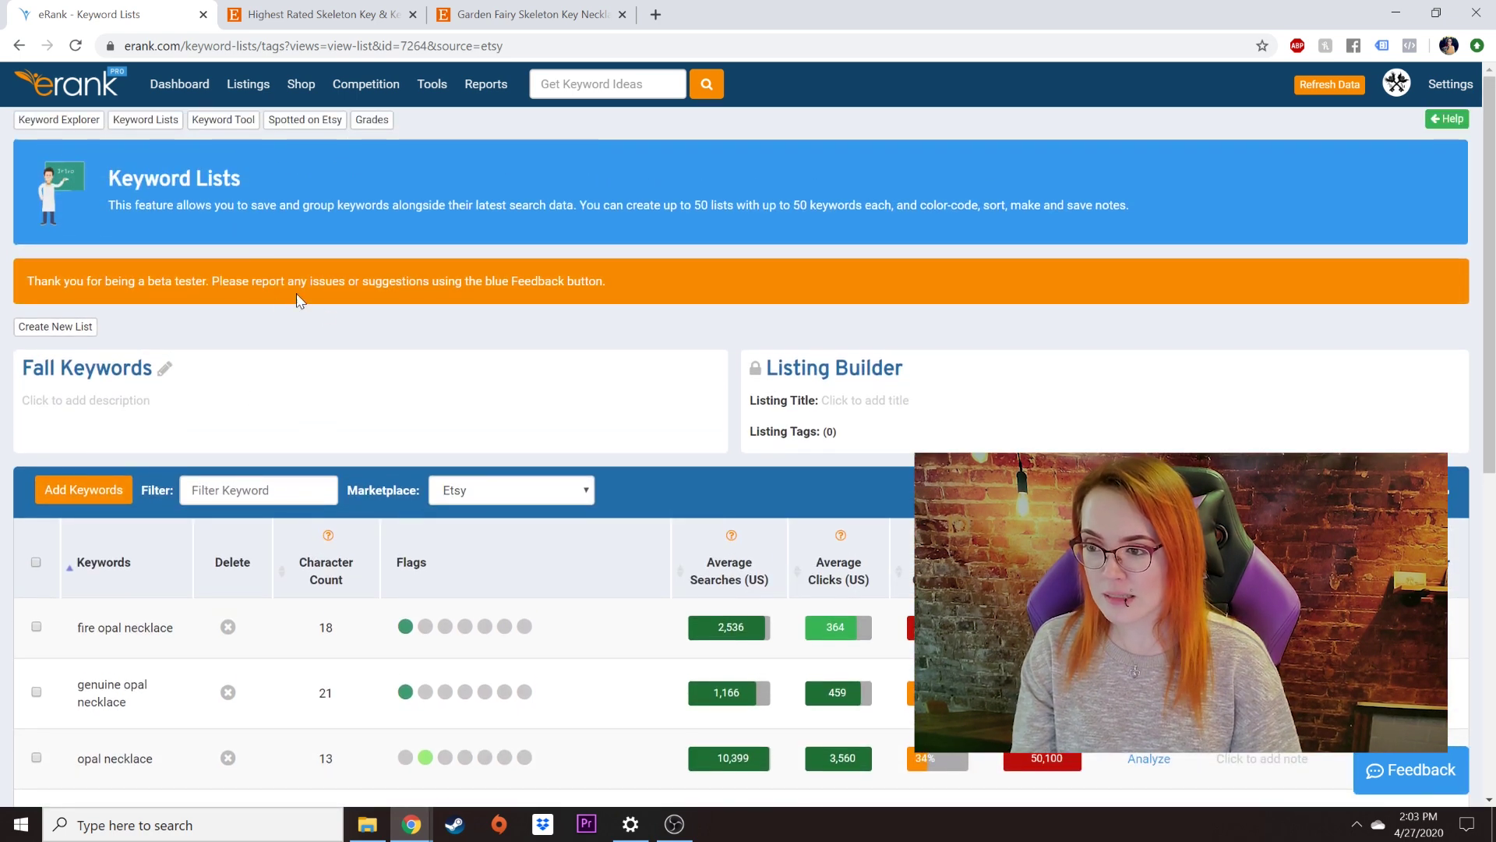
pyautogui.click(145, 119)
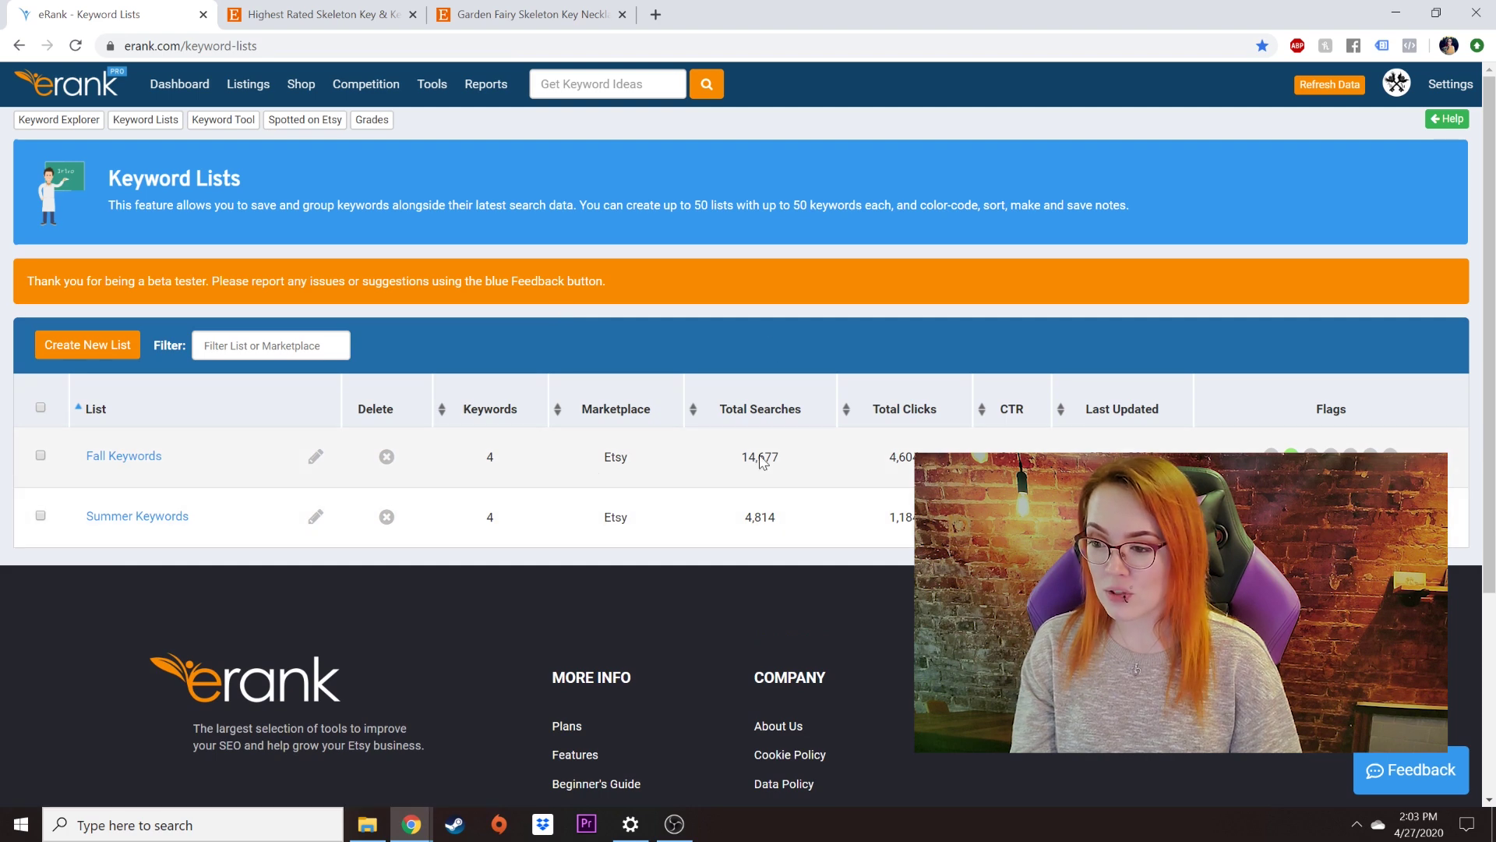
pyautogui.doubleClick(489, 457)
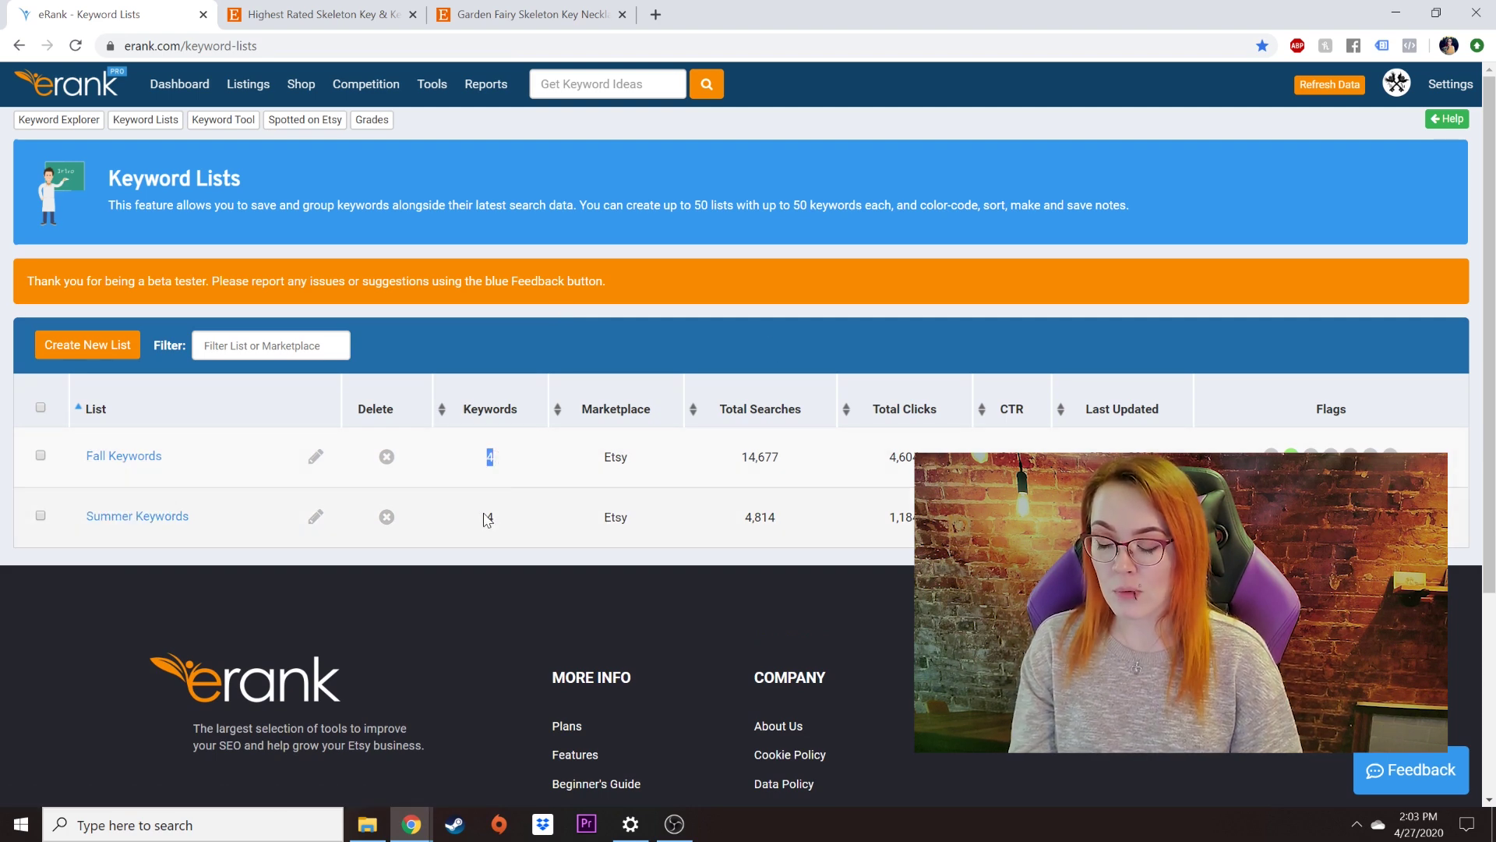